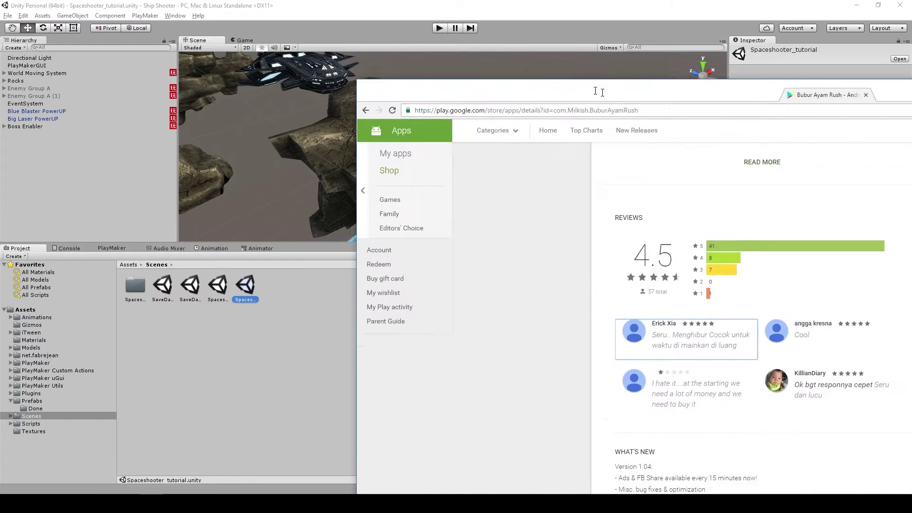
View the Bubur Ayam Rush page on Google Play and advance through its screenshots
scroll(243, 189, "up", 6)
scroll(243, 189, "up", 3)
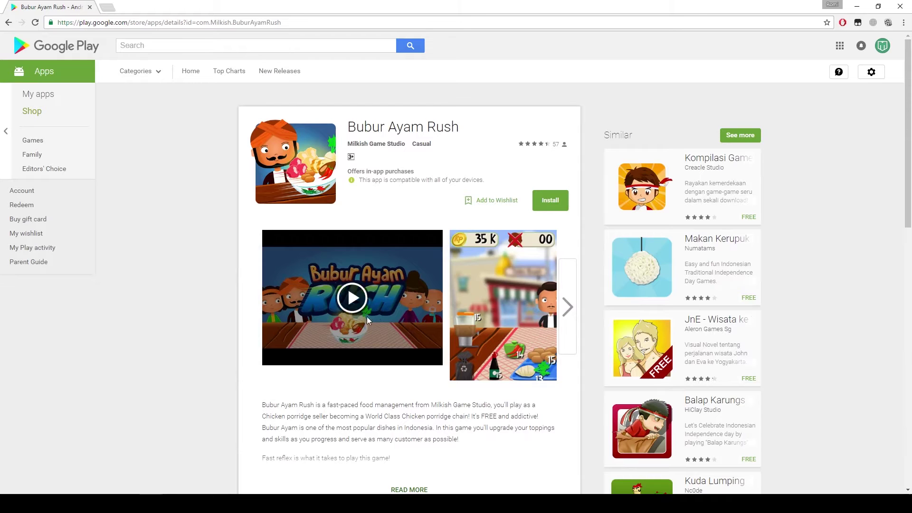
left_click(565, 305)
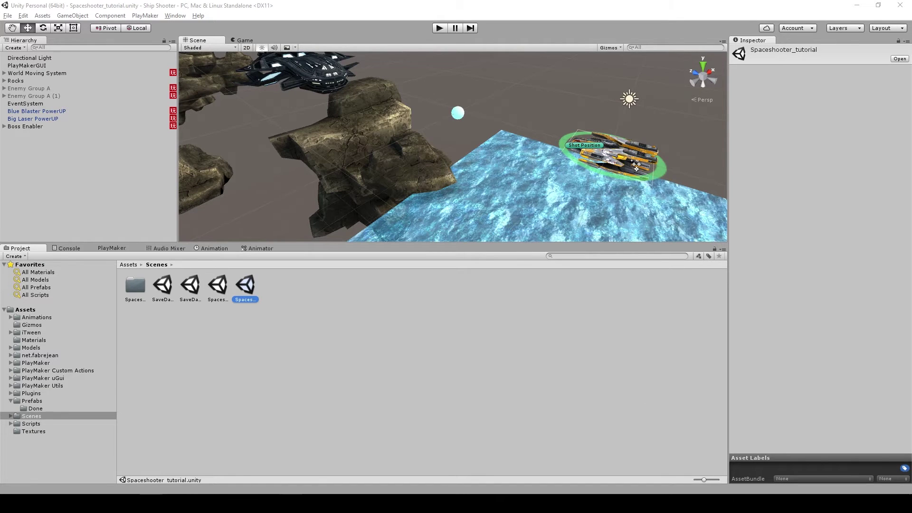
Add a 3D capsule object to the scene in front of the player's ship
left_click_drag(437, 151, 496, 160, "alt")
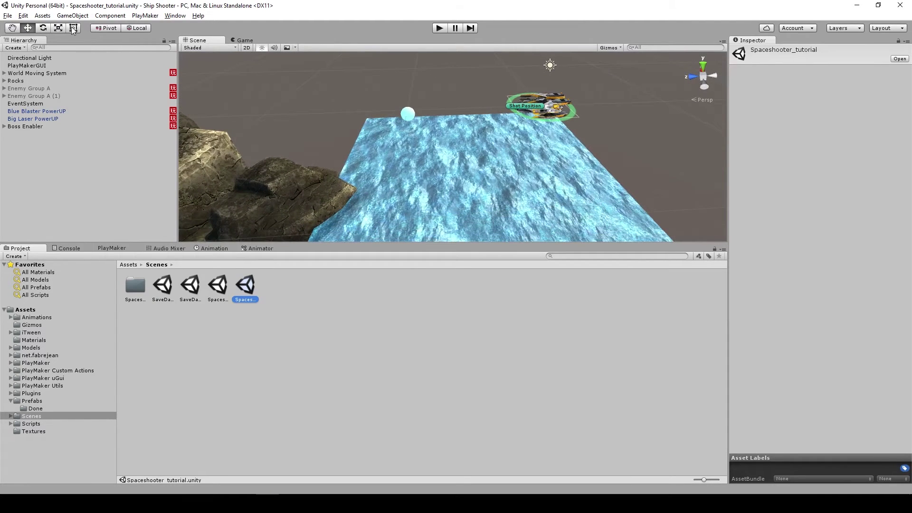
left_click(110, 16)
mouse_move(74, 21)
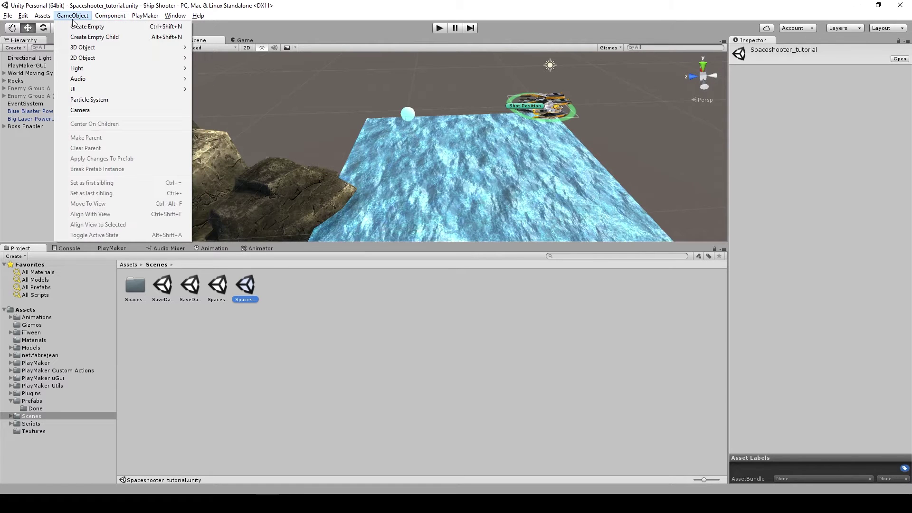
mouse_move(96, 49)
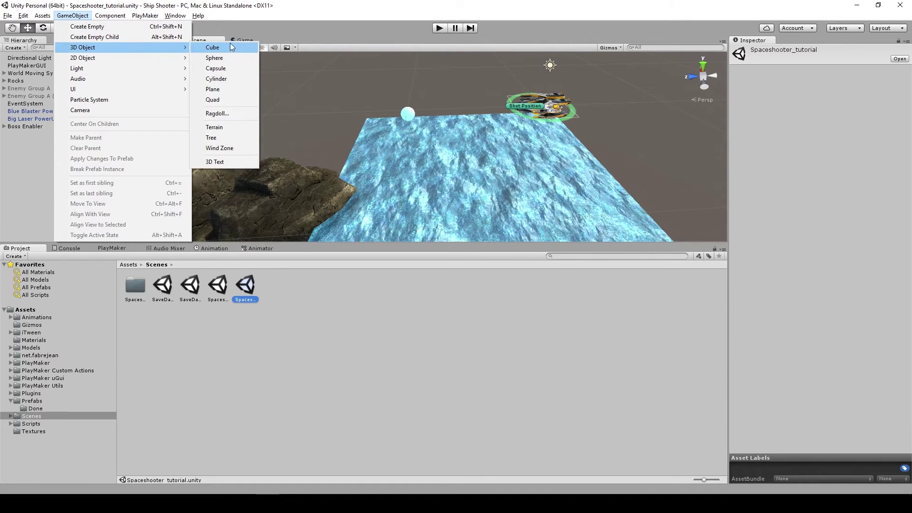
left_click(233, 67)
key("f")
Create an empty game object at the root of the scene and name it Missile
left_click(86, 183)
right_click(45, 163)
left_click(76, 240)
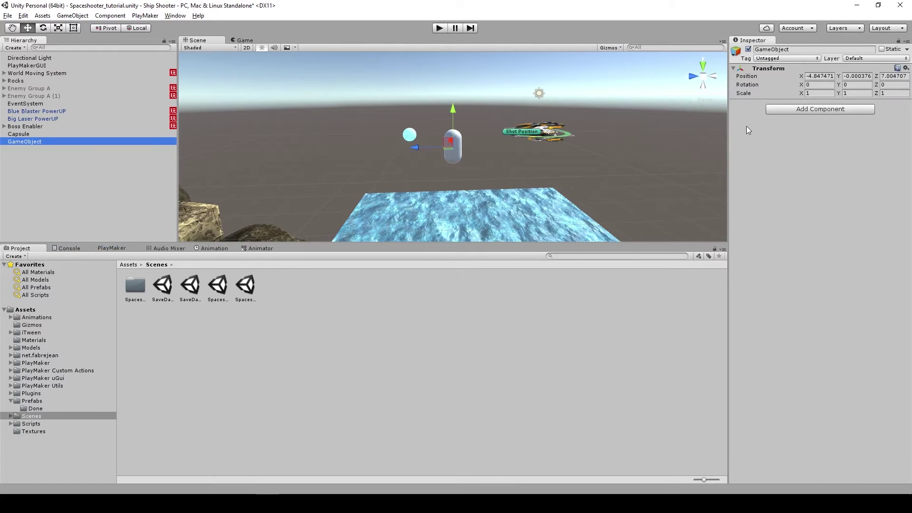
left_click_drag(795, 49, 711, 51)
type("Missile")
key("Return")
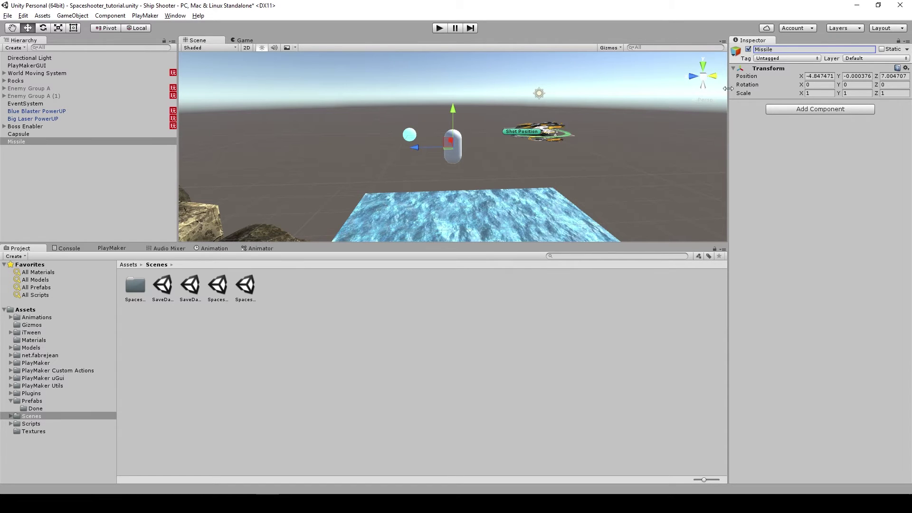
Reset the Missile object's position to 0, 0, 0 and move it along the Z axis to about 3.86
left_click(830, 76)
type("0")
key("Tab")
type("0")
left_click(890, 76)
type("0")
left_click_drag(501, 131, 437, 139)
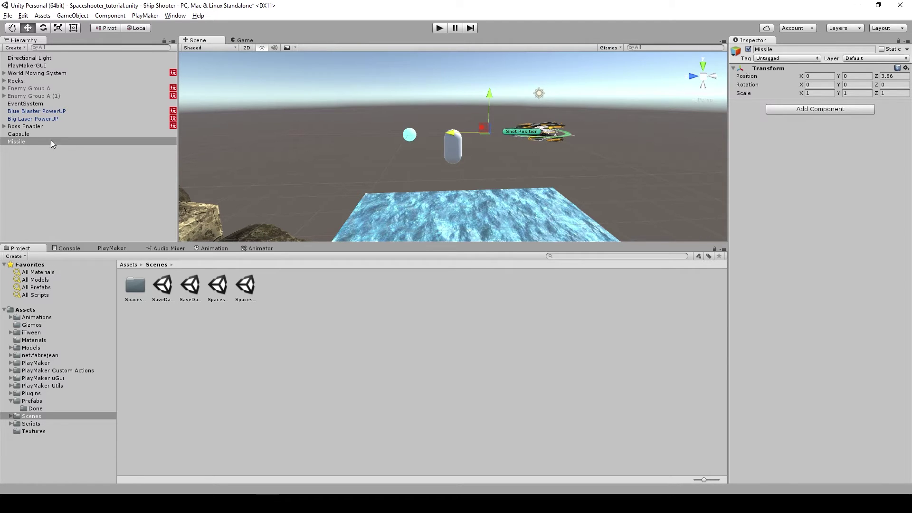
Make the capsule a child of Missile and set its local position to 0, 0, 0
left_click_drag(20, 133, 26, 145)
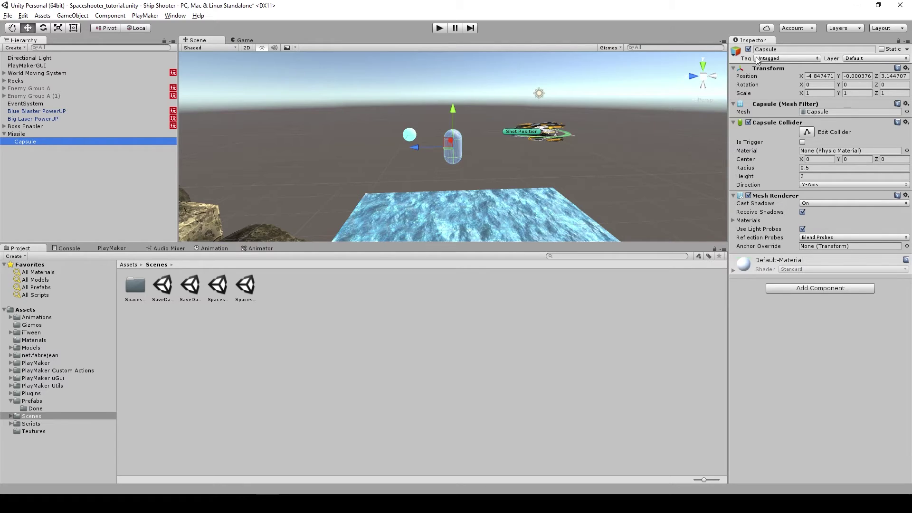
left_click(829, 77)
type("0")
left_click(844, 76)
type("0")
key("Tab")
type("0")
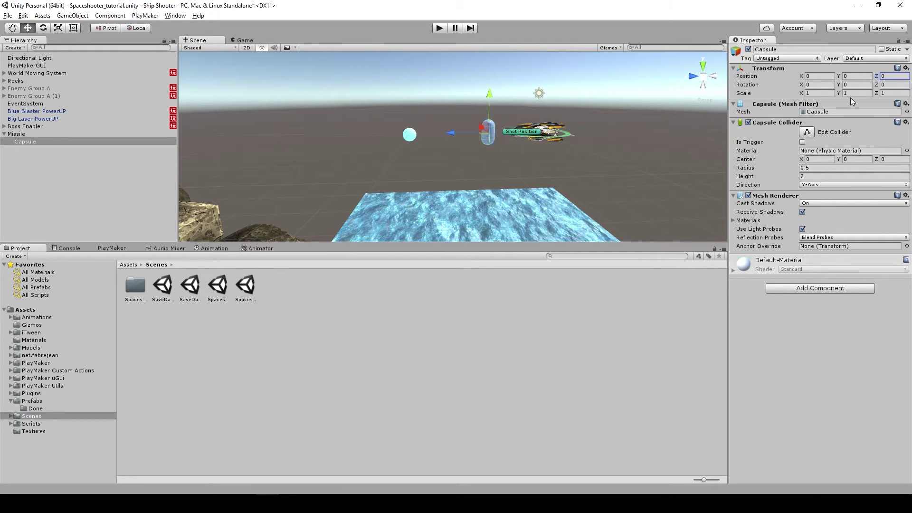
Set the capsule's X rotation to 90 and remove its Capsule Collider component
left_click(815, 84)
type("90")
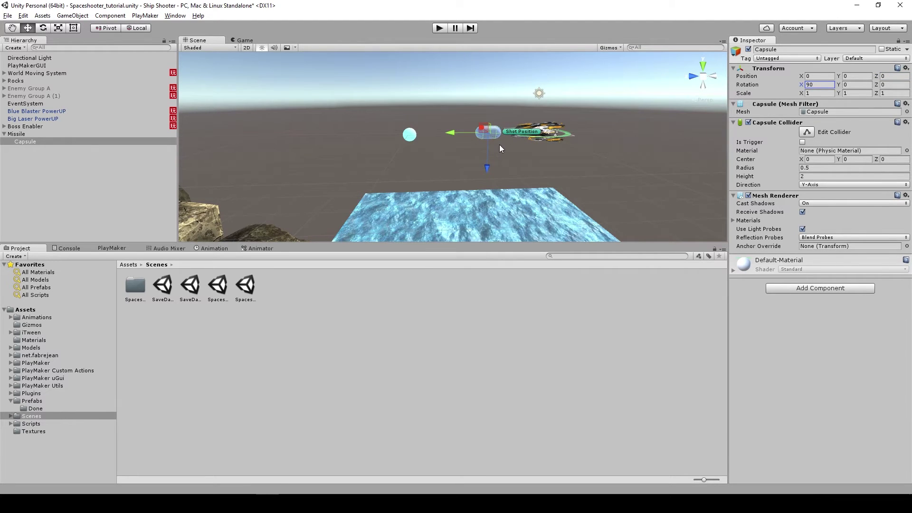
type("f")
left_click_drag(467, 155, 483, 141, "alt")
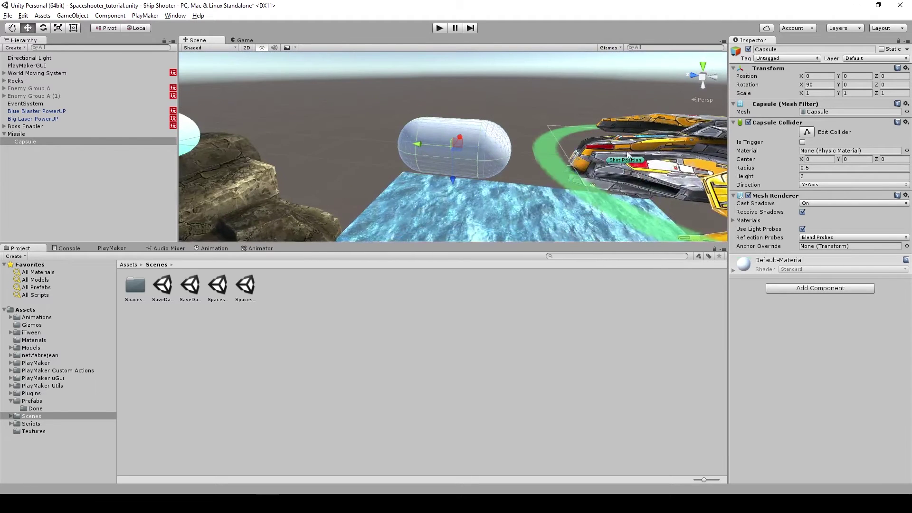
right_click(768, 123)
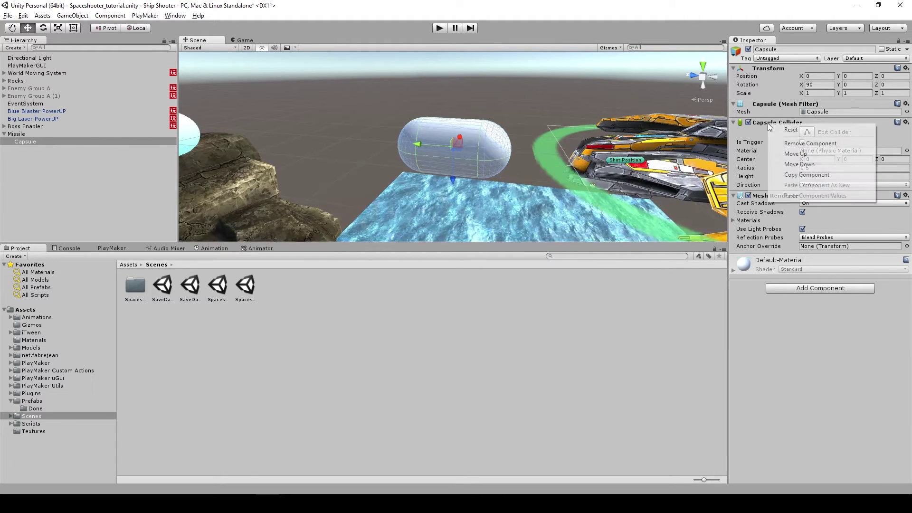
left_click(791, 142)
Thin the capsule by setting its X and Z scale to 0.25
left_click_drag(517, 140, 527, 159, "alt")
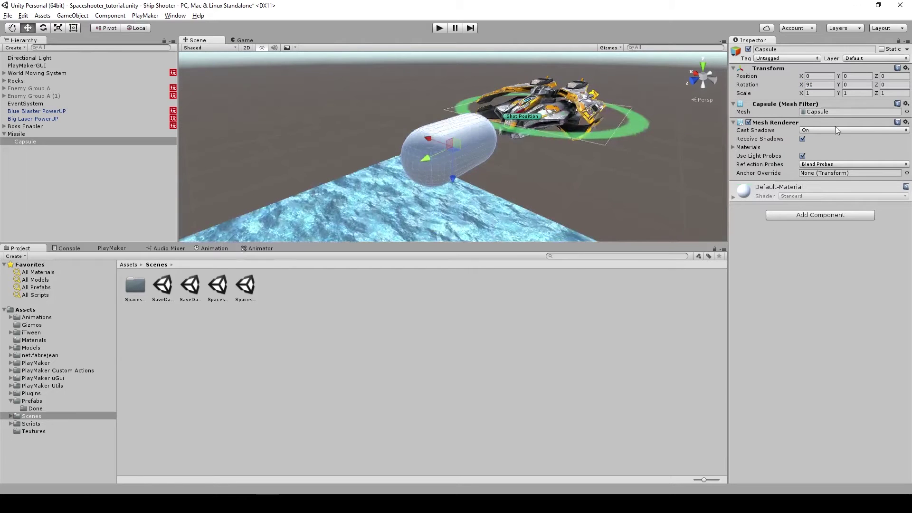
left_click(823, 92)
type(".25")
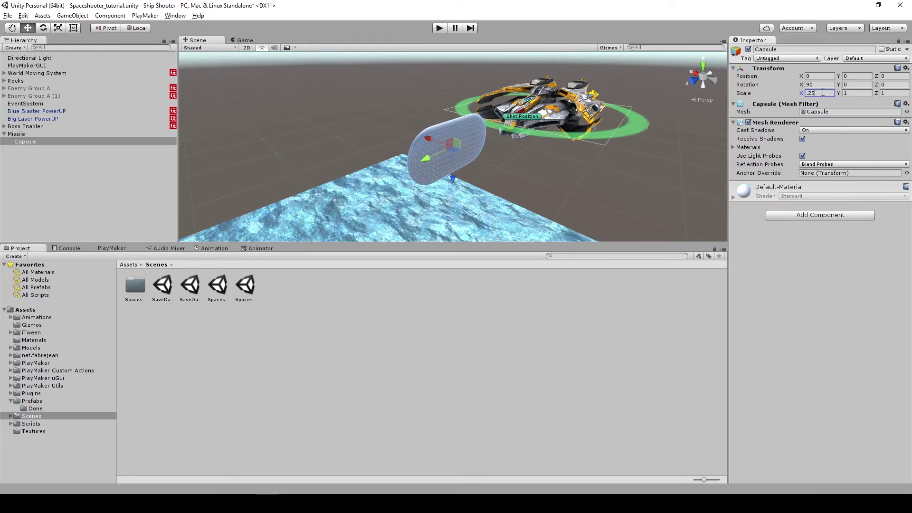
left_click(858, 94)
left_click(896, 94)
type("0.25")
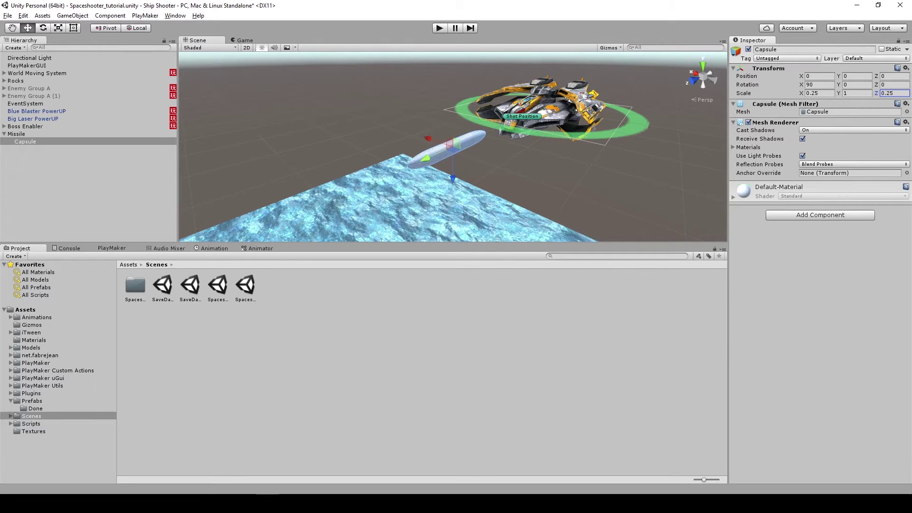
Shorten the capsule by setting its Y scale to 0.5
left_click_drag(380, 190, 470, 163, "alt")
left_click(860, 93)
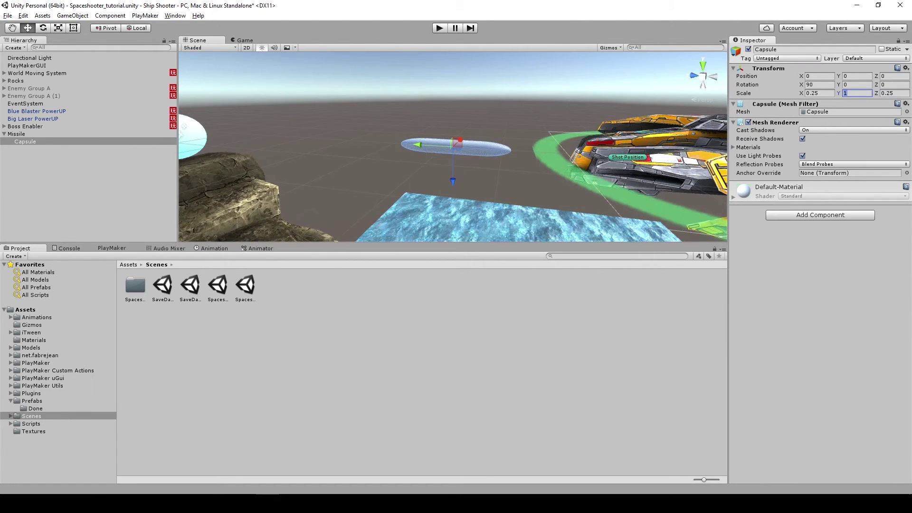
type(".6")
key("BackSpace")
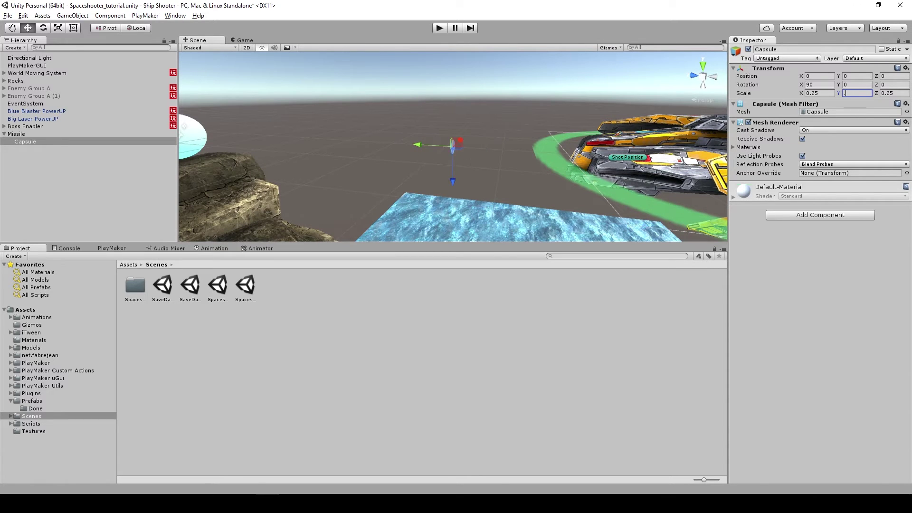
type("5")
key("Return")
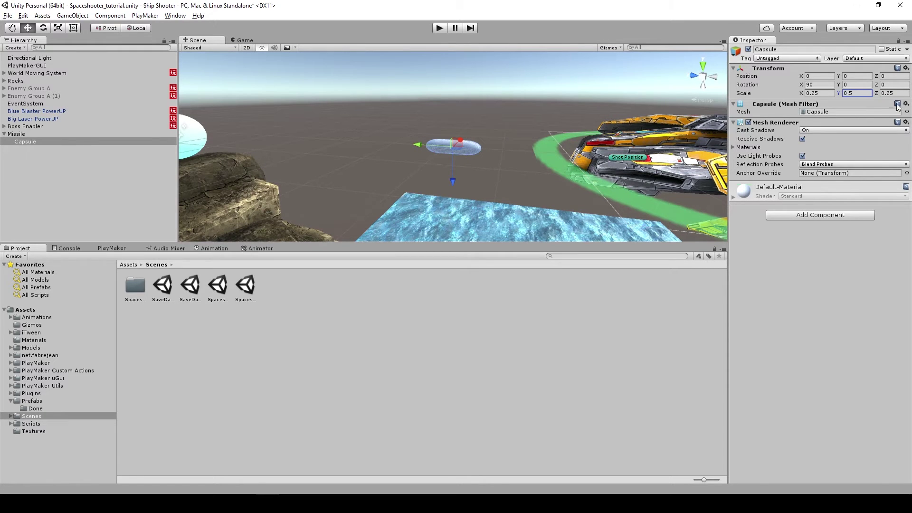
Add a Capsule Collider component to the parent Missile object
left_click_drag(556, 139, 629, 183, "alt")
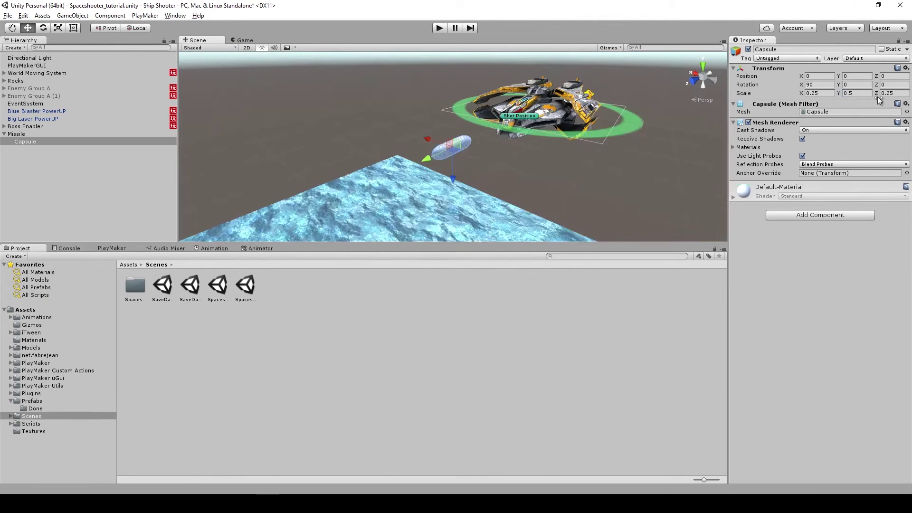
right_click_drag(544, 101, 494, 119)
left_click(65, 134)
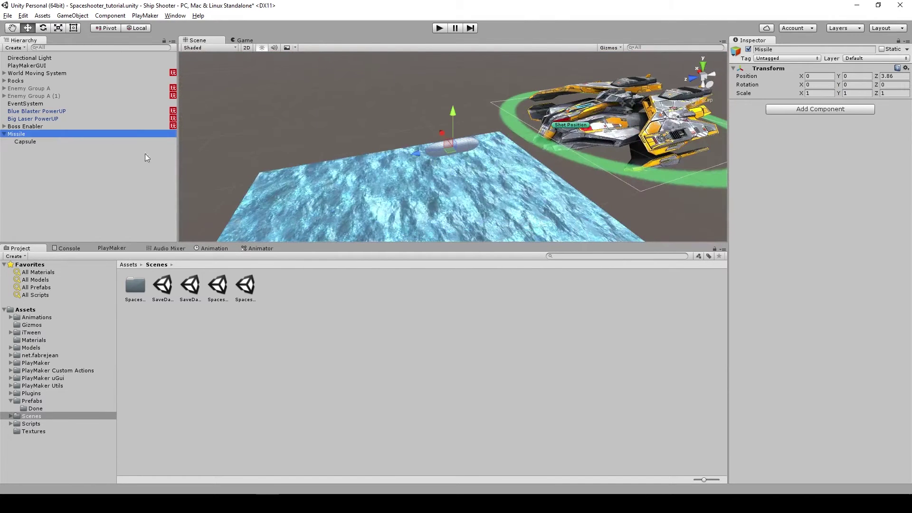
left_click(858, 111)
type("capsu")
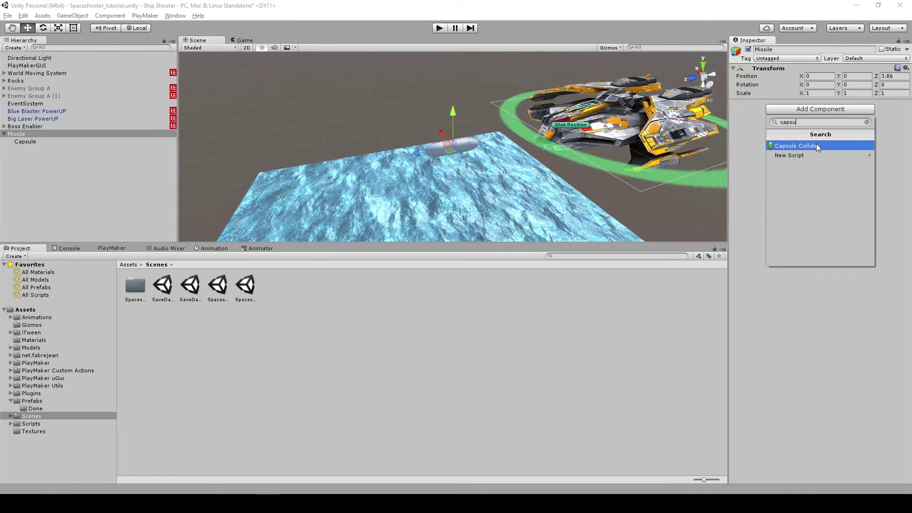
left_click(816, 145)
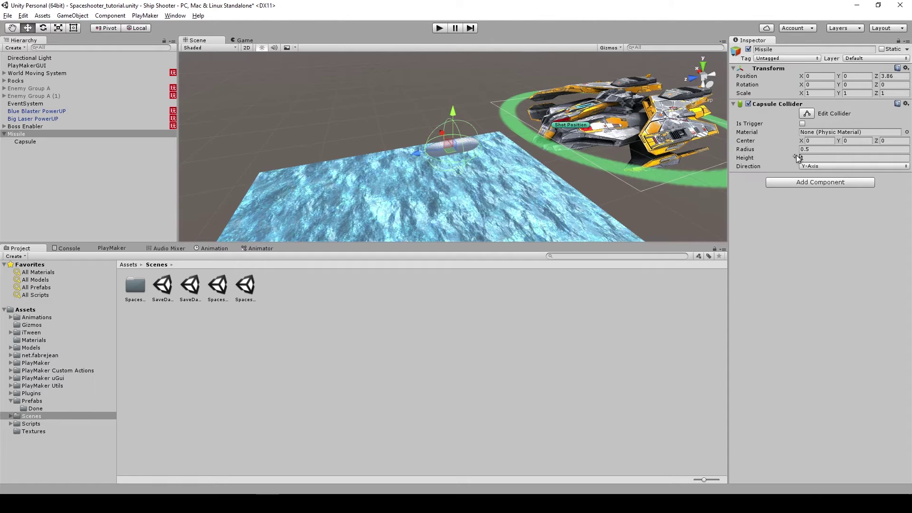
Shrink the Missile collider's radius to about 0.17 and set its direction to Z-Axis
left_click_drag(793, 149, 790, 151)
scroll(466, 158, "down", 3)
left_click_drag(465, 157, 551, 178, "alt")
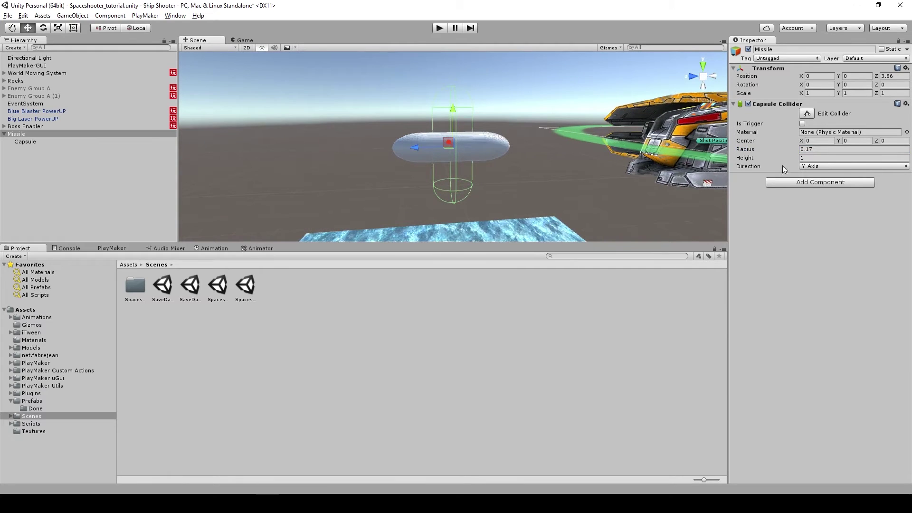
left_click(822, 167)
left_click(825, 198)
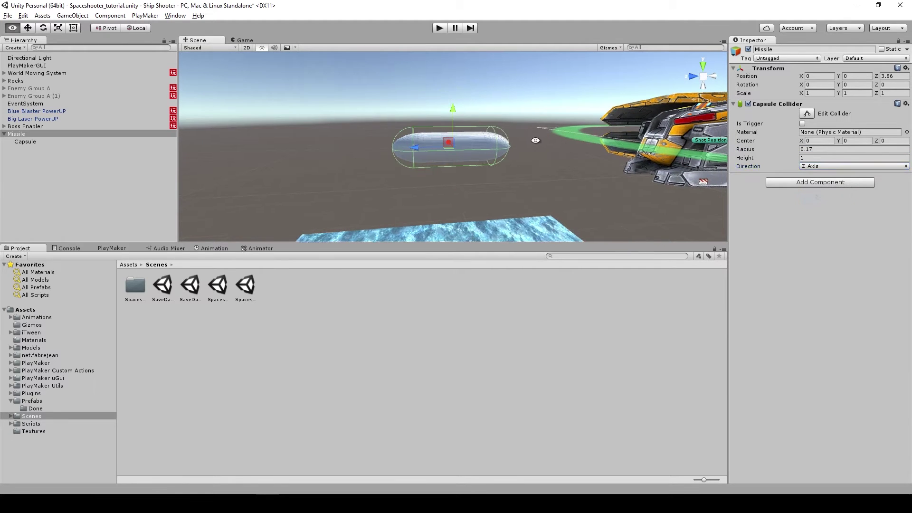
Set the Missile collider's radius to 0.1
left_click_drag(532, 140, 710, 158, "alt")
left_click_drag(768, 150, 766, 150)
left_click(802, 150)
type(".1")
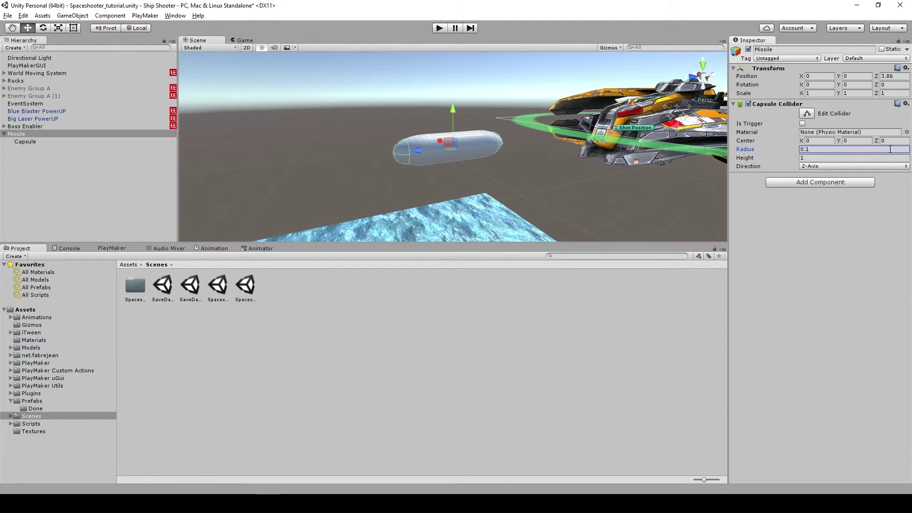
Make the Missile's collider a trigger and assign the Beam tag to the Missile object
left_click(802, 124)
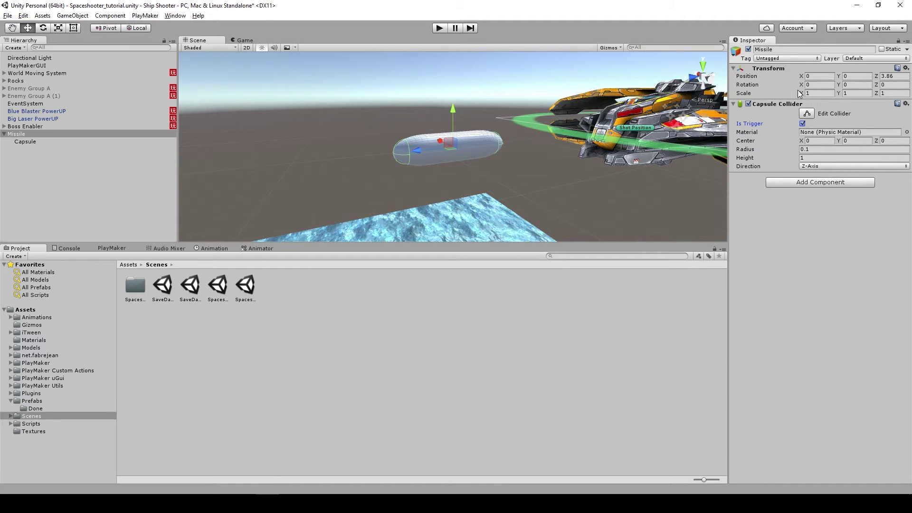
left_click(788, 58)
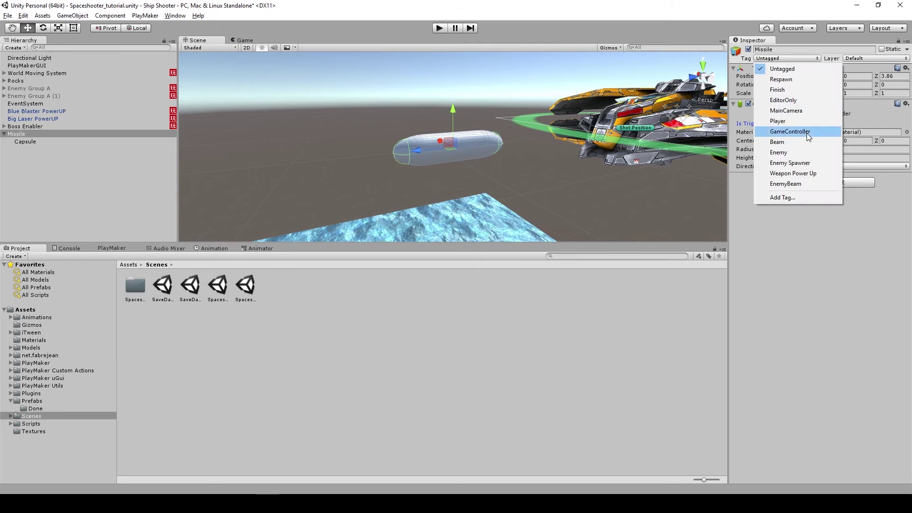
left_click(794, 145)
Add a Rigidbody to the Missile with Use Gravity turned off and its Y position frozen
mouse_move(460, 167)
left_mouse_down("alt")
mouse_move(504, 171)
mouse_move(469, 180)
left_mouse_up("alt")
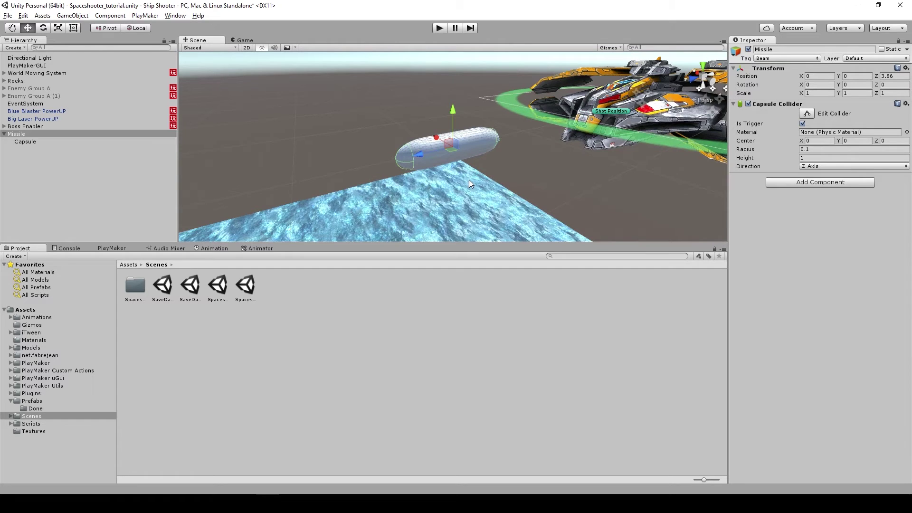
left_click(785, 183)
type("rigi")
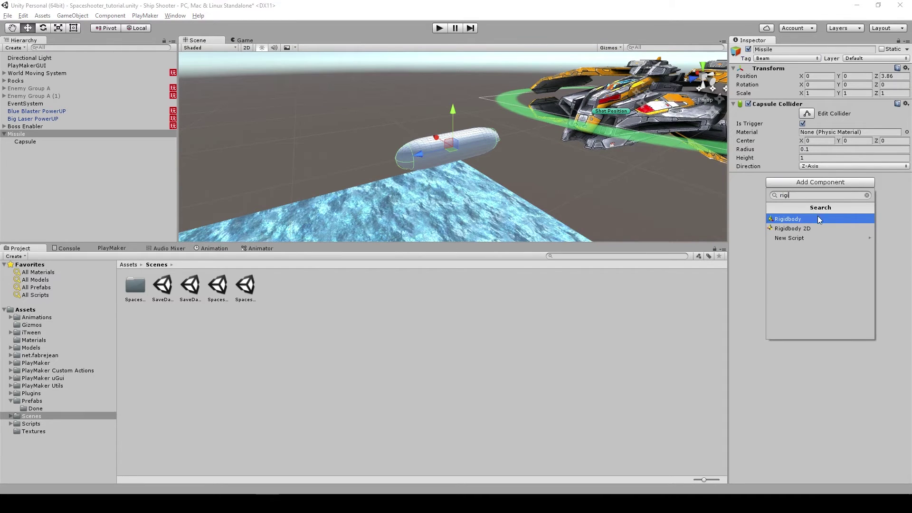
left_click(816, 217)
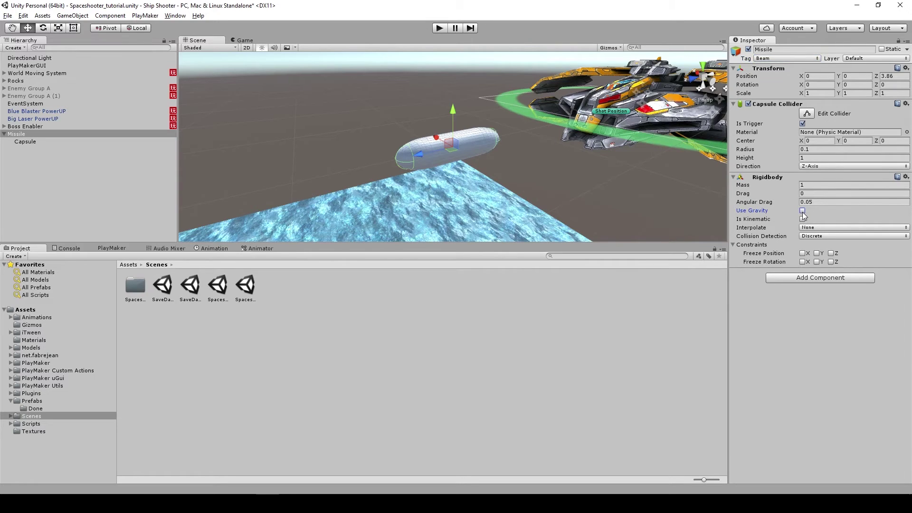
left_click(817, 254)
Create a new material named MissileTutorial in the project's Materials folder
left_click_drag(405, 159, 413, 191, "alt")
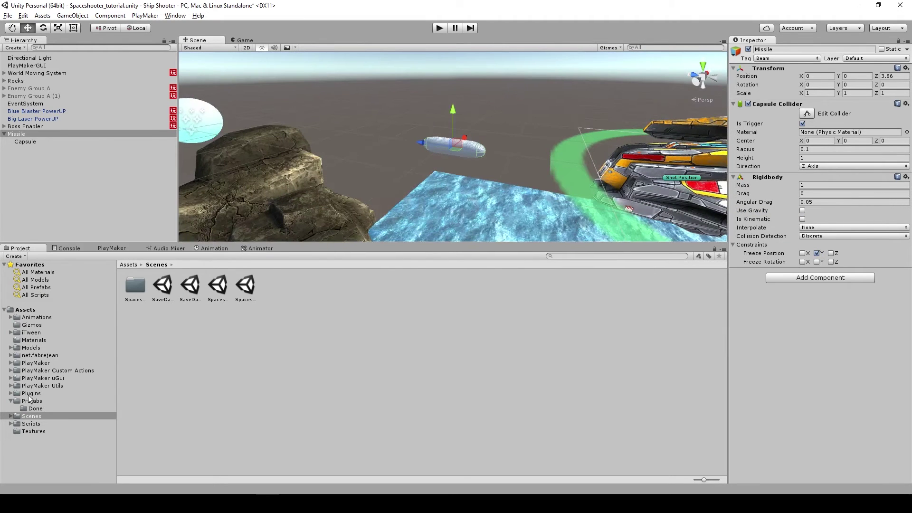
left_click(11, 402)
left_click(34, 341)
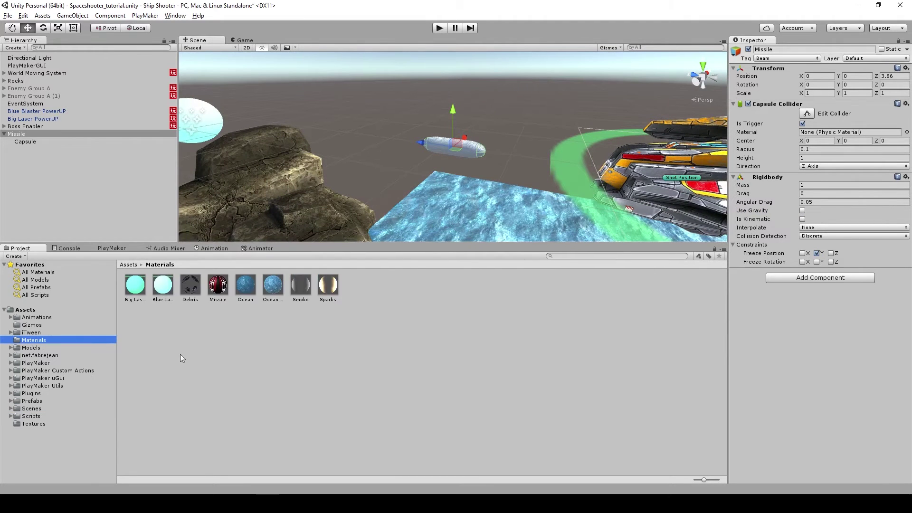
right_click(241, 293)
mouse_move(255, 183)
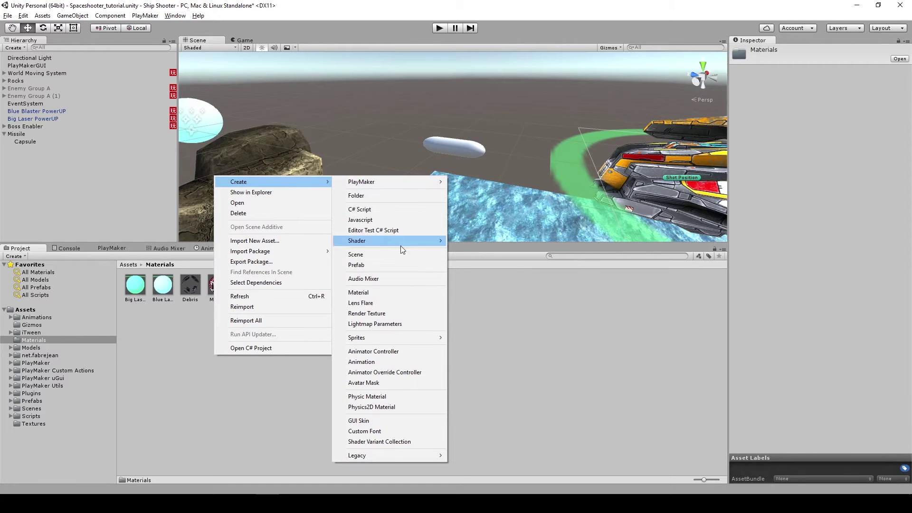
left_click(384, 291)
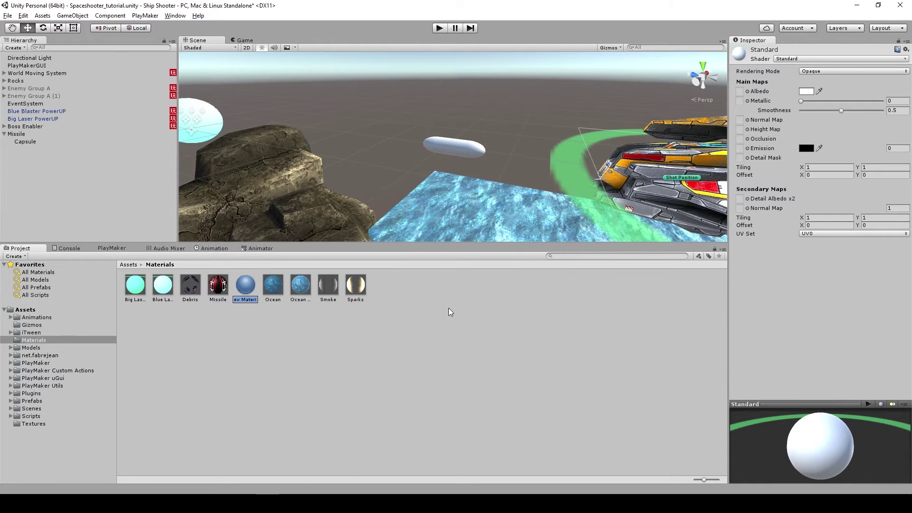
type("MissileTuto")
key("Return")
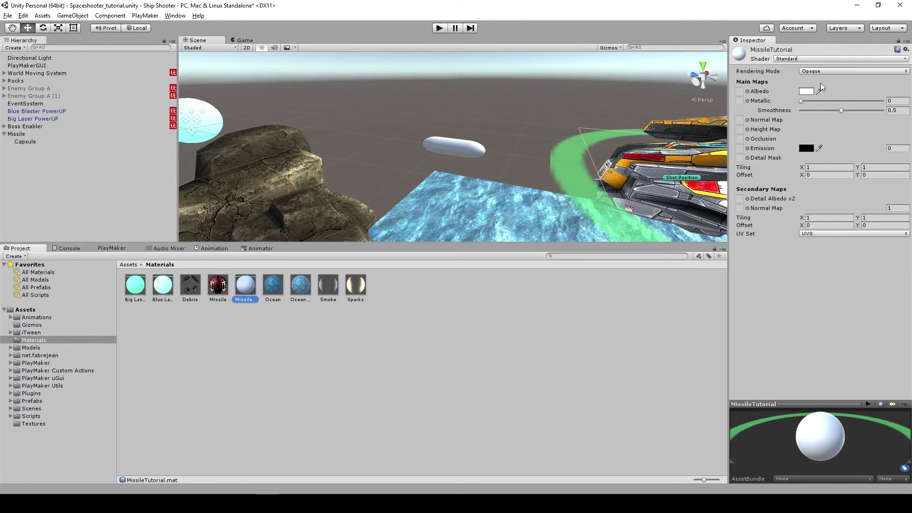
Give the MissileTutorial material a dark grey albedo of RGB 81, Metallic 1 and a Smoothness of about 0.588
left_click(806, 92)
left_click_drag(32, 97, 15, 92)
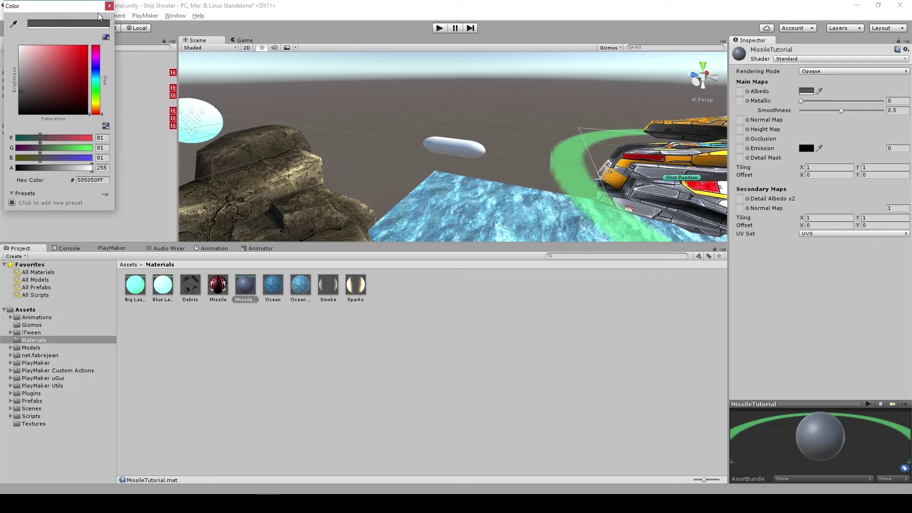
left_click(109, 6)
left_click_drag(801, 101, 854, 116)
left_click_drag(834, 439, 832, 420)
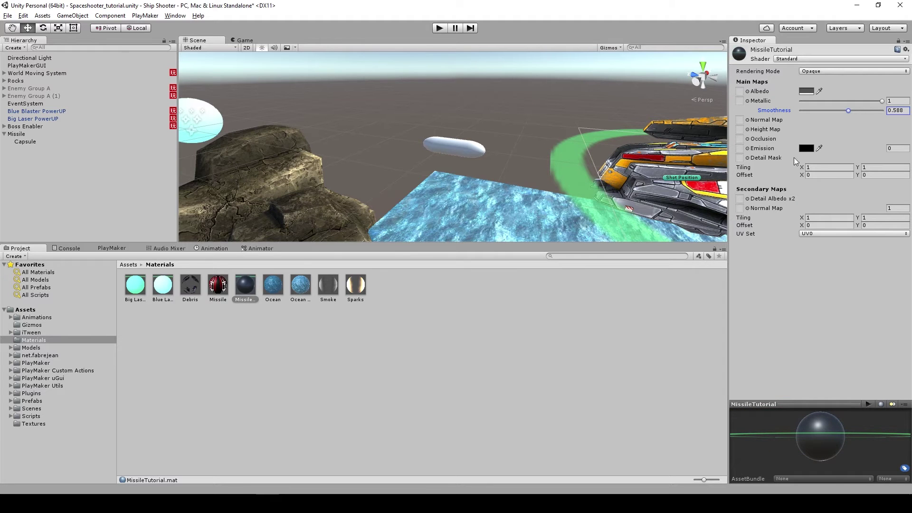
left_click(504, 358)
Apply the MissileTutorial material to the missile capsule in the scene
left_click(244, 289)
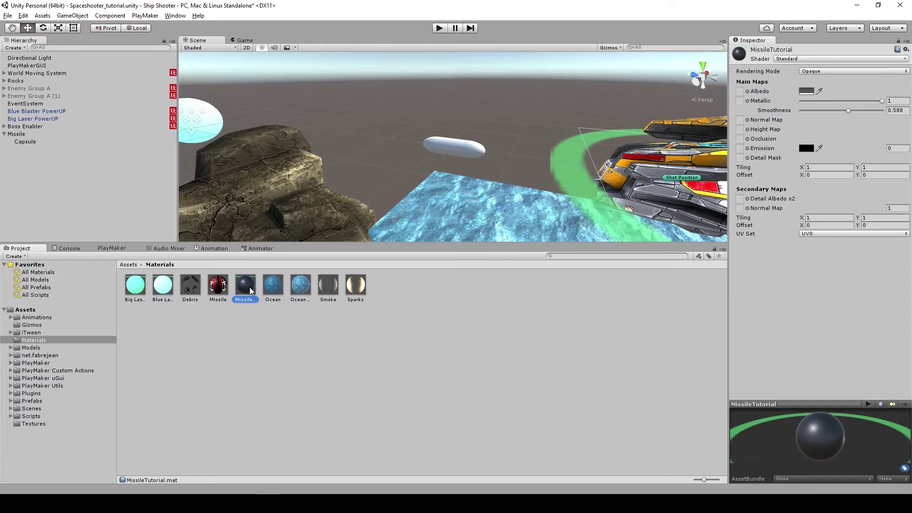
left_click_drag(242, 286, 442, 150)
mouse_move(418, 169)
middle_mouse_down()
mouse_move(557, 169)
mouse_move(396, 155)
mouse_move(418, 156)
middle_mouse_up()
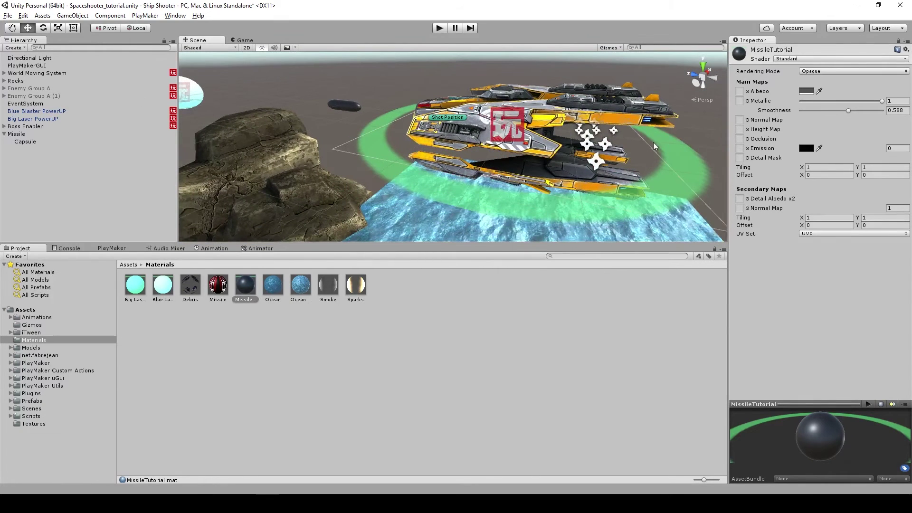
Duplicate the ship's Thruster L particle effect and make the copy a child of the Missile's Capsule
left_click(605, 143)
key("f")
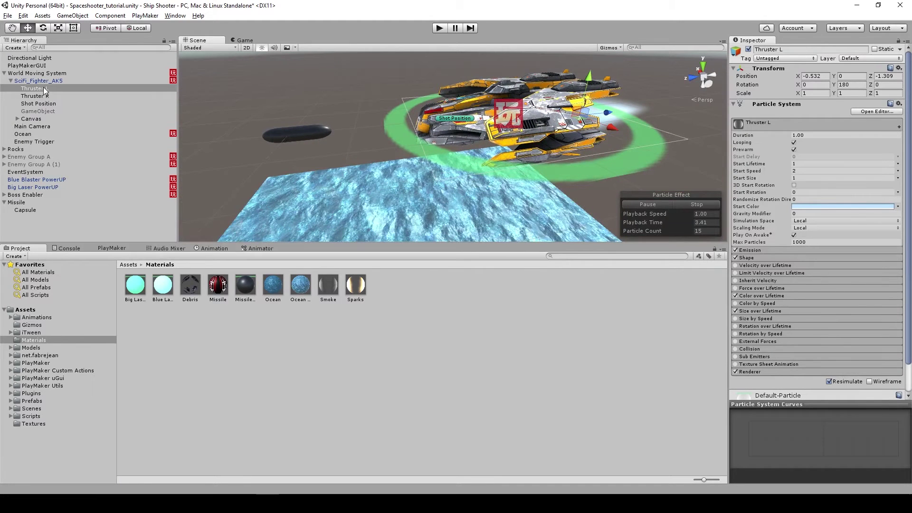
key("ctrl+d")
left_click_drag(38, 127, 47, 217)
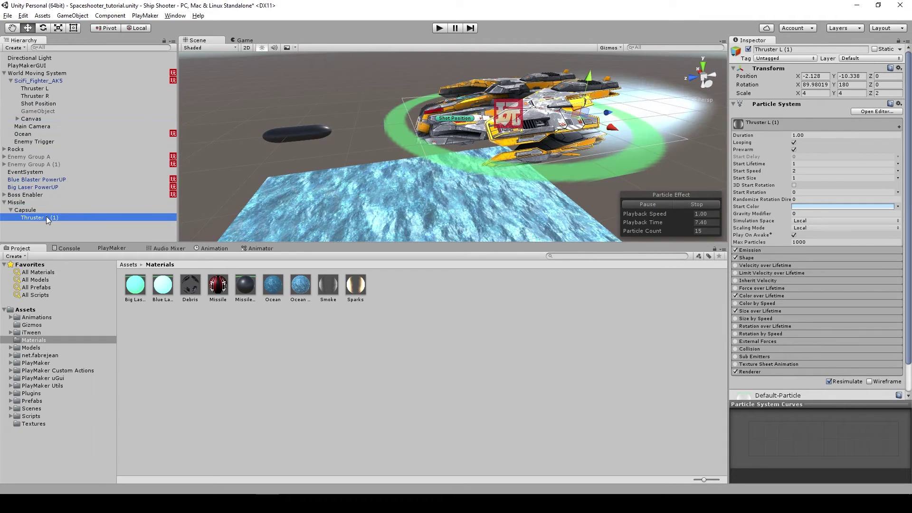
Set the copied thruster's X and Y position to 0 and collapse the SciFi_Fighter_AK5 hierarchy
left_click(817, 76)
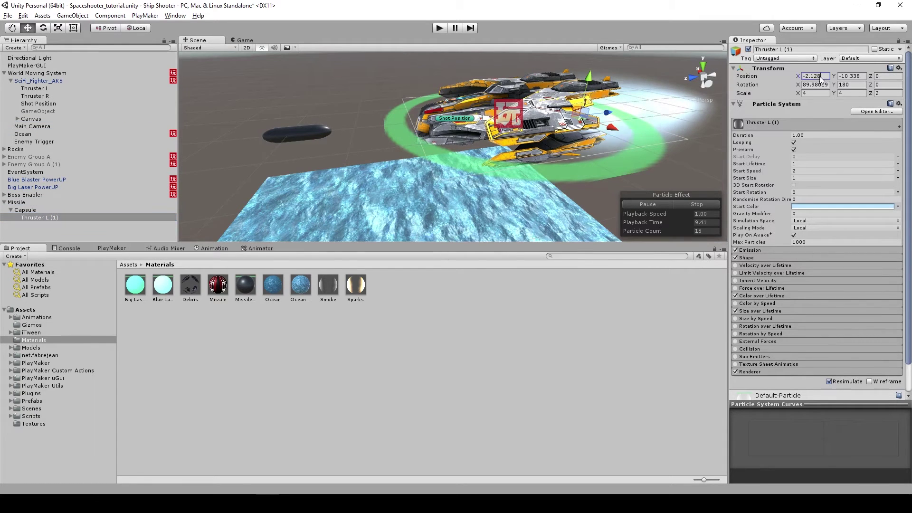
type("0")
left_click(855, 75)
type("0")
key("Return")
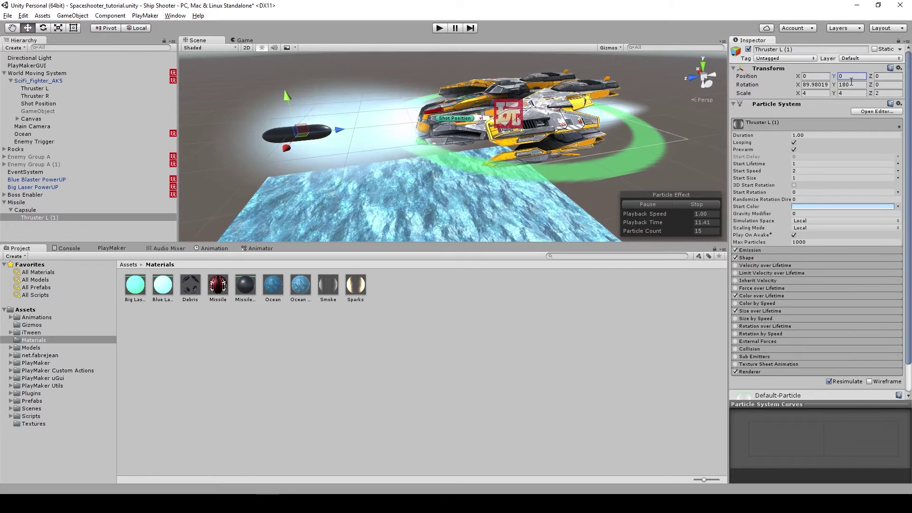
key("f")
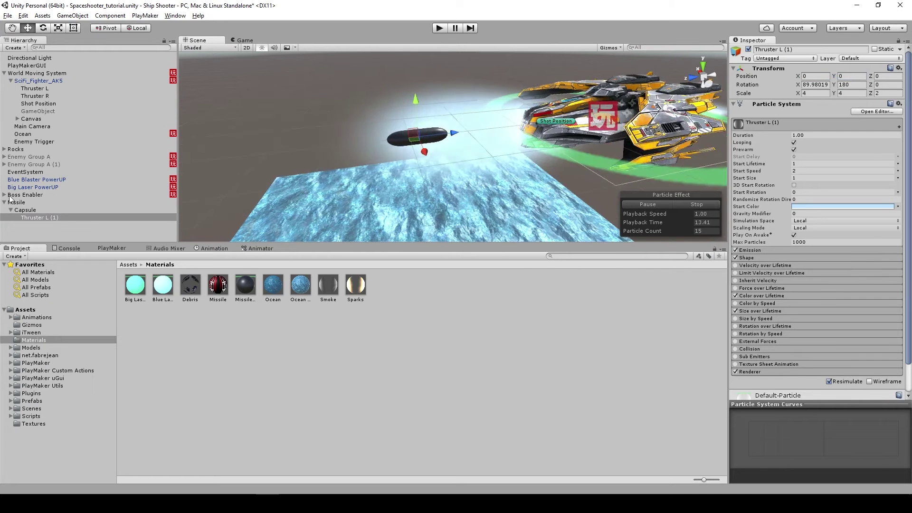
left_click(10, 80)
Reduce the copied thruster's particle Start Size to 0.4
left_click_drag(361, 142, 390, 149, "alt")
scroll(407, 152, "up", 4)
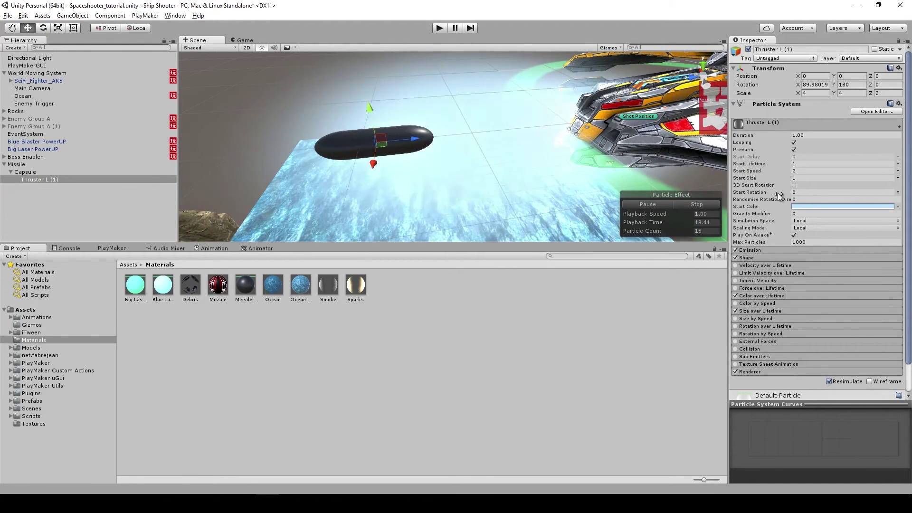
left_click_drag(781, 180, 771, 181)
left_click(809, 177)
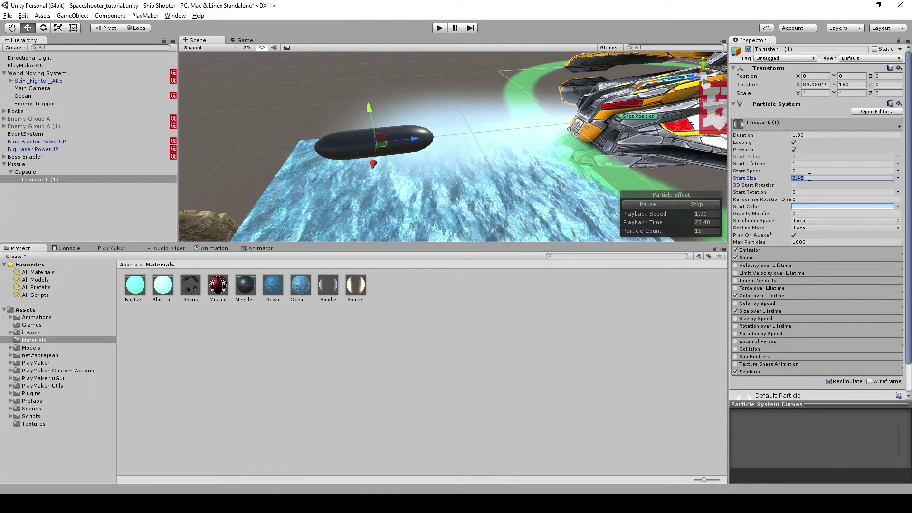
type("0.4")
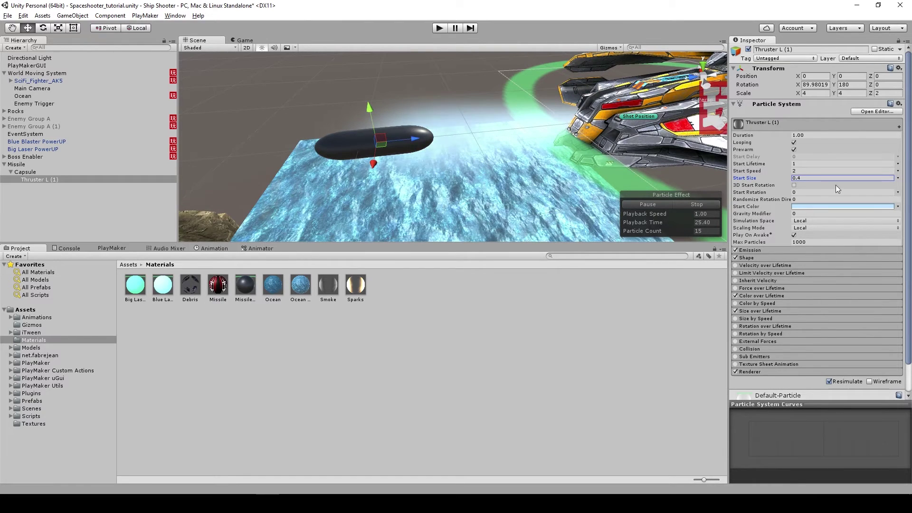
Expand the thruster's Renderer settings and move the thruster to the missile's rear end, at a Y position of about -0.58
scroll(789, 335, "down", 2)
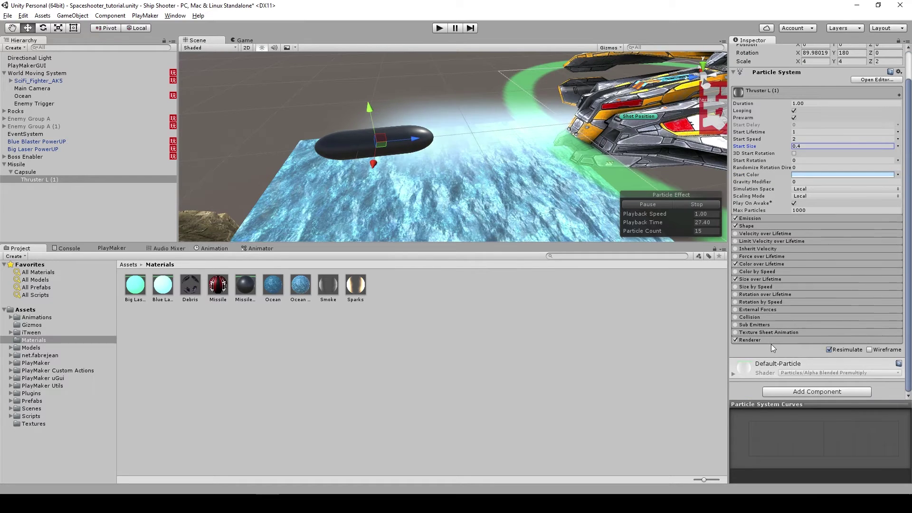
left_click(771, 339)
scroll(807, 321, "down", 5)
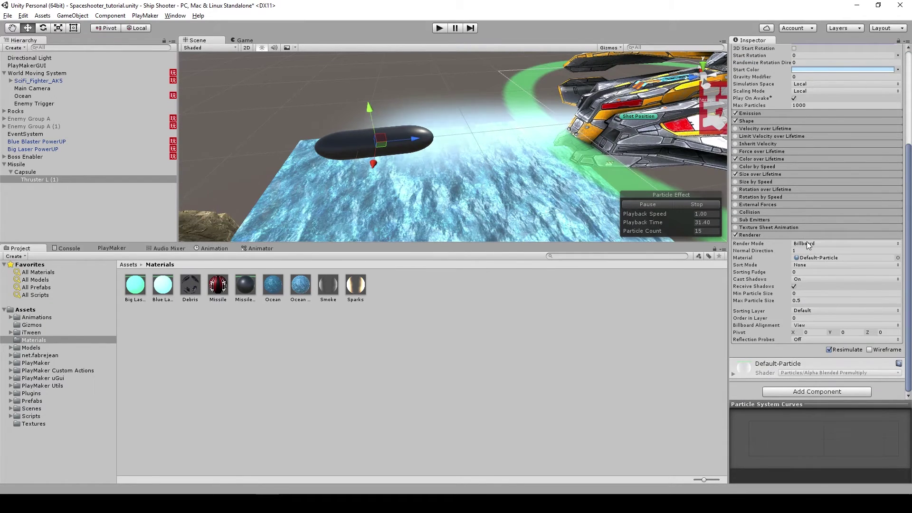
left_click_drag(519, 126, 502, 138, "alt")
left_click_drag(438, 144, 457, 139)
Move the Capsule forward along the missile's long axis, away from the ship
left_click(30, 164)
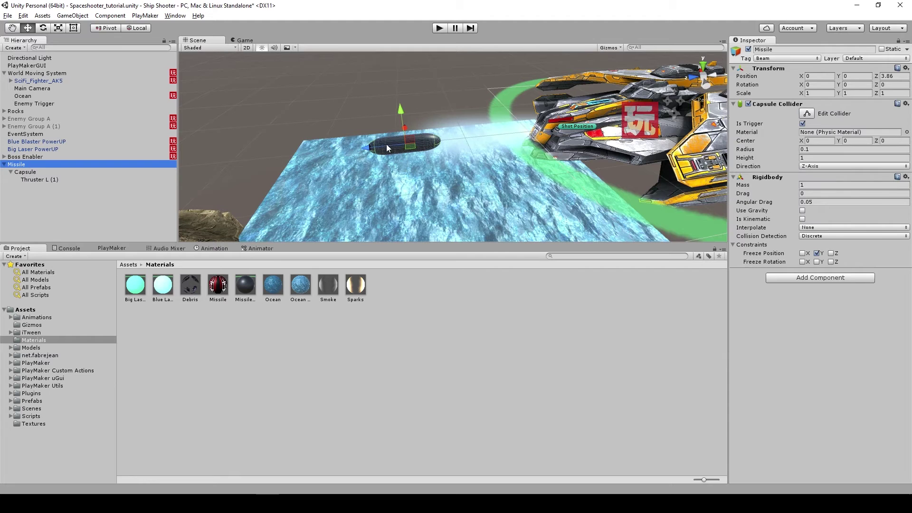
left_click(293, 146)
left_click(387, 145)
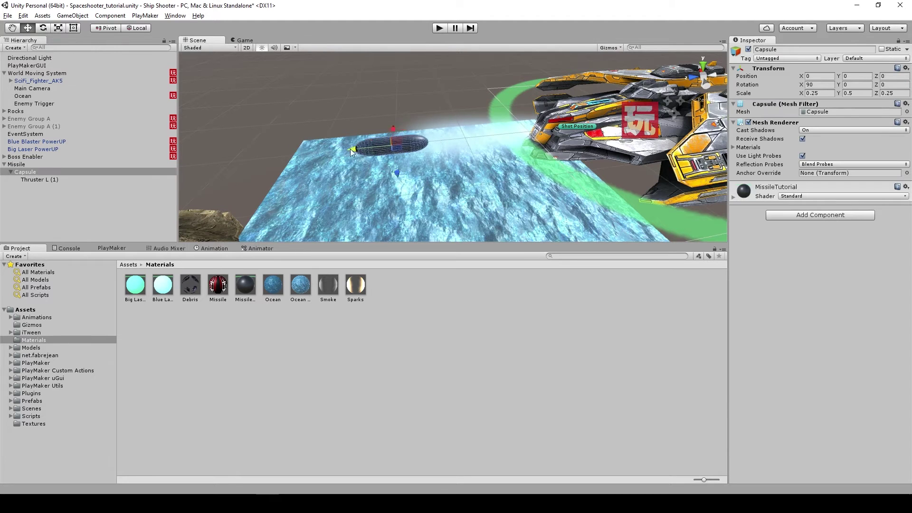
left_click_drag(349, 149, 233, 149)
Set the Start Lifetime of the missile's thruster particles to 0.5
left_click(27, 180)
left_click_drag(313, 126, 409, 131, "alt")
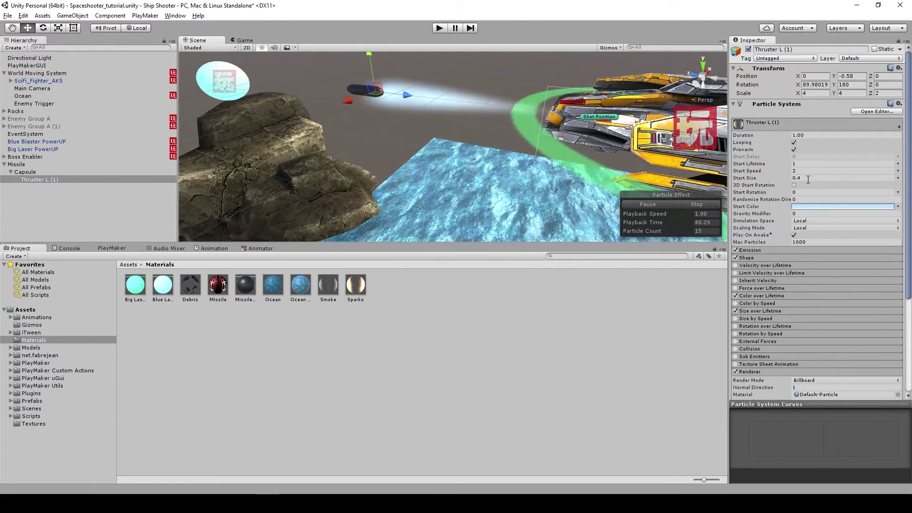
left_click(803, 166)
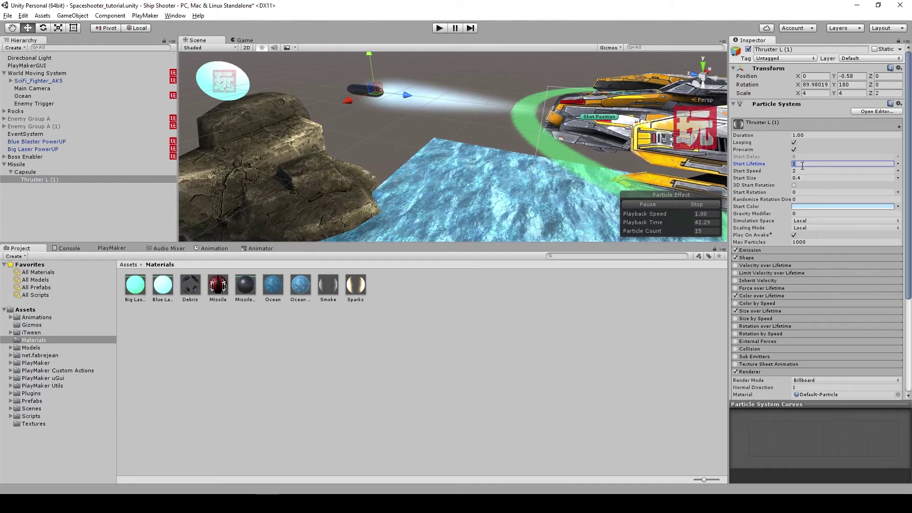
key("BackSpace")
type("0.5")
left_click_drag(408, 118, 418, 157, "alt")
Set the Start Size of the missile's thruster particles to 0.25
left_click(806, 178)
type(".2")
key("Return")
type("0.25")
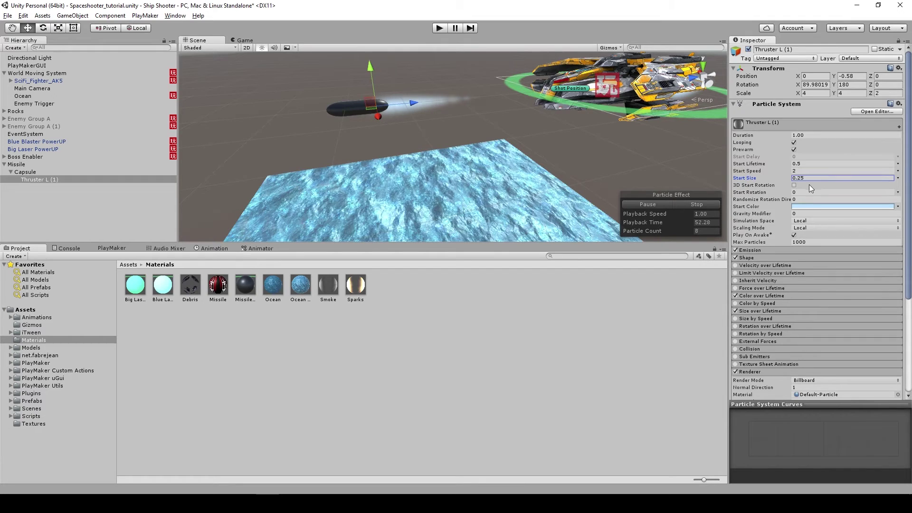
Set the missile thruster's particle Emission rate to 30
left_click(789, 250)
left_click(807, 258)
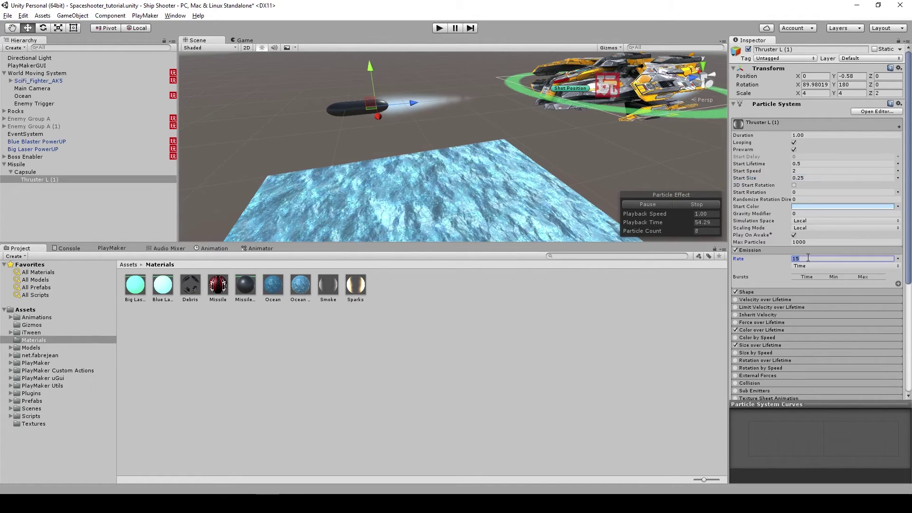
type("30")
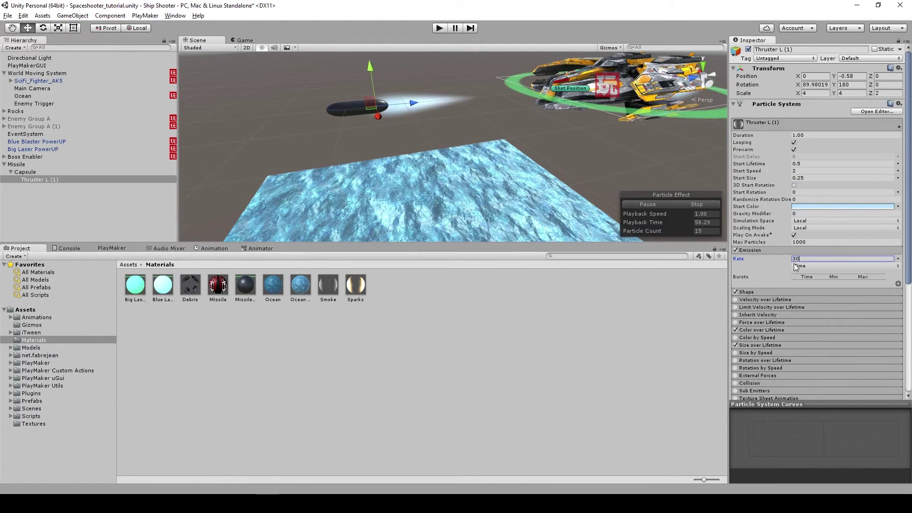
left_click_drag(326, 108, 432, 121, "alt")
Change the missile thruster's Start Color to a light orange, hex F9CA8F
left_click(831, 207)
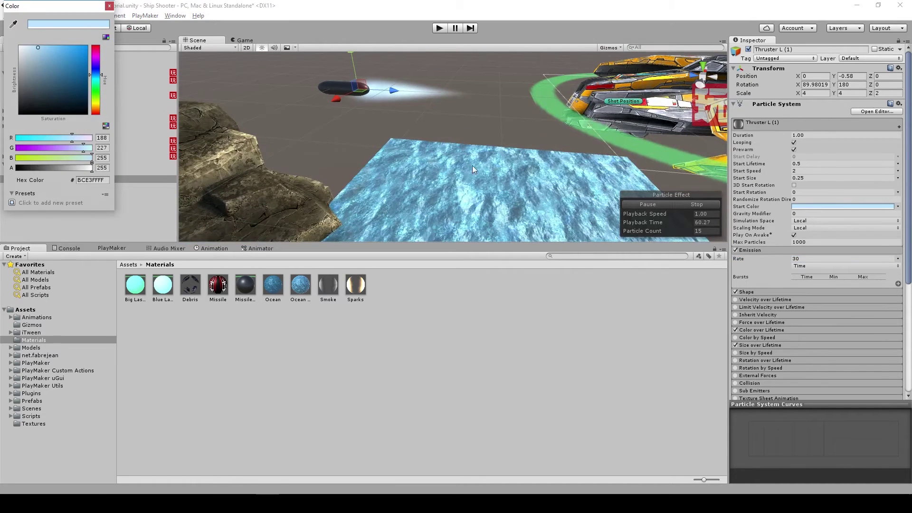
left_click_drag(101, 98, 98, 109)
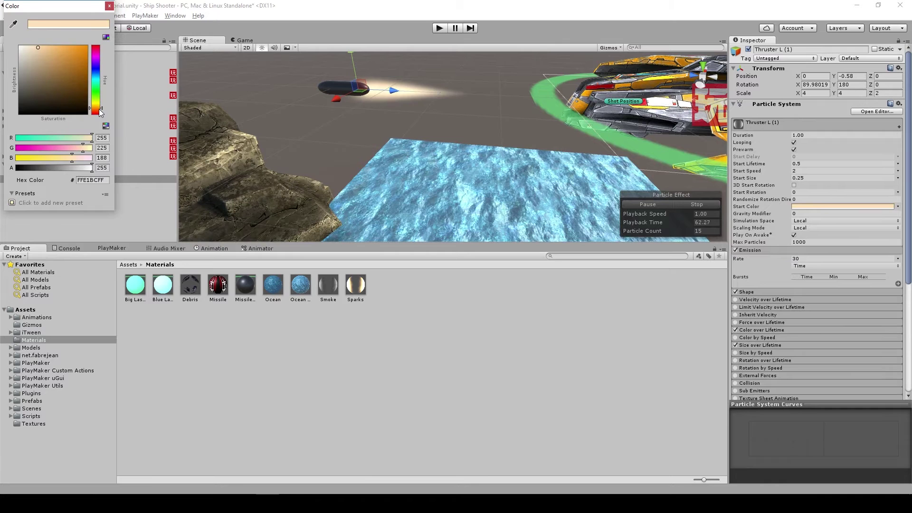
left_click(50, 55)
left_click_drag(49, 55, 48, 49)
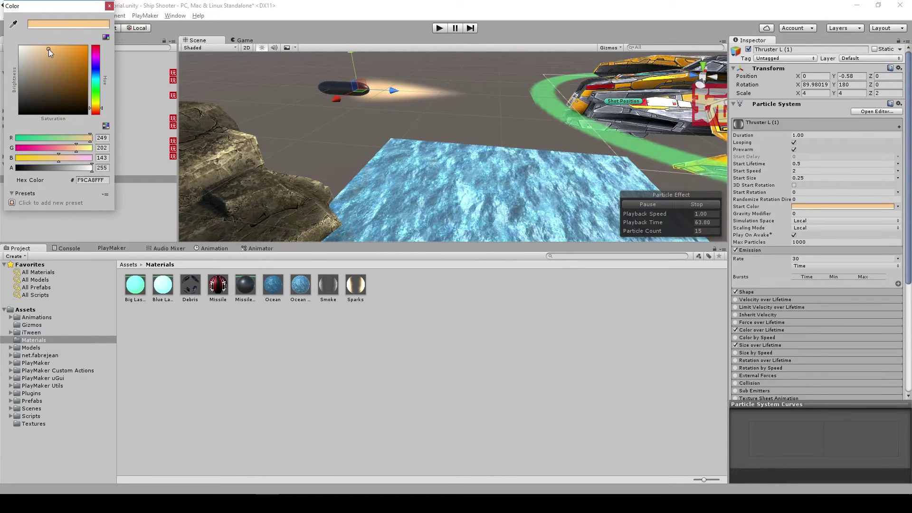
left_click(110, 6)
Check how the missile and its thruster look in the Game view, and return to the Scene view
mouse_move(304, 90)
left_mouse_down("alt")
mouse_move(517, 107)
mouse_move(302, 89)
left_mouse_up("alt")
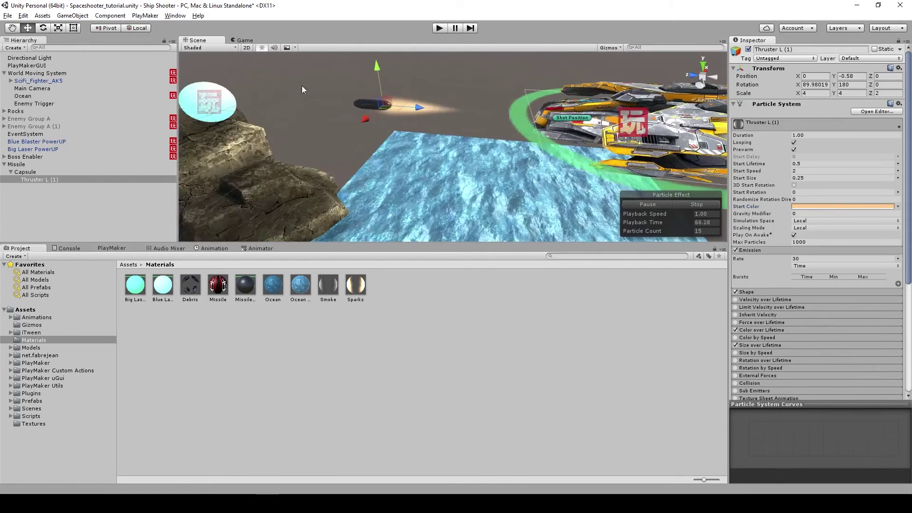
left_click(243, 40)
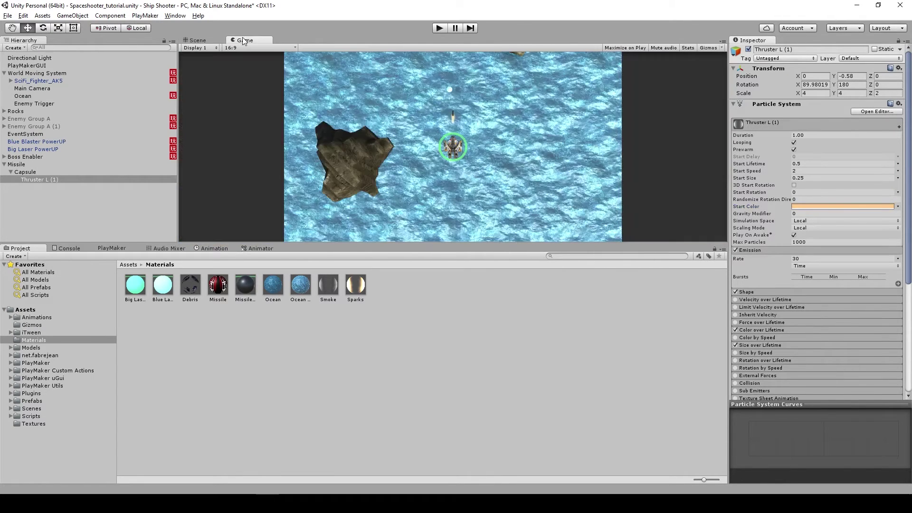
left_click(217, 40)
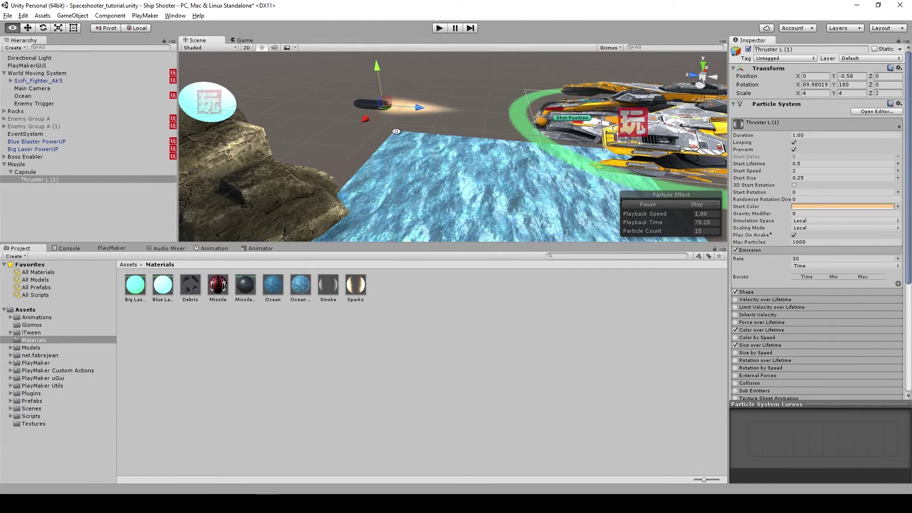
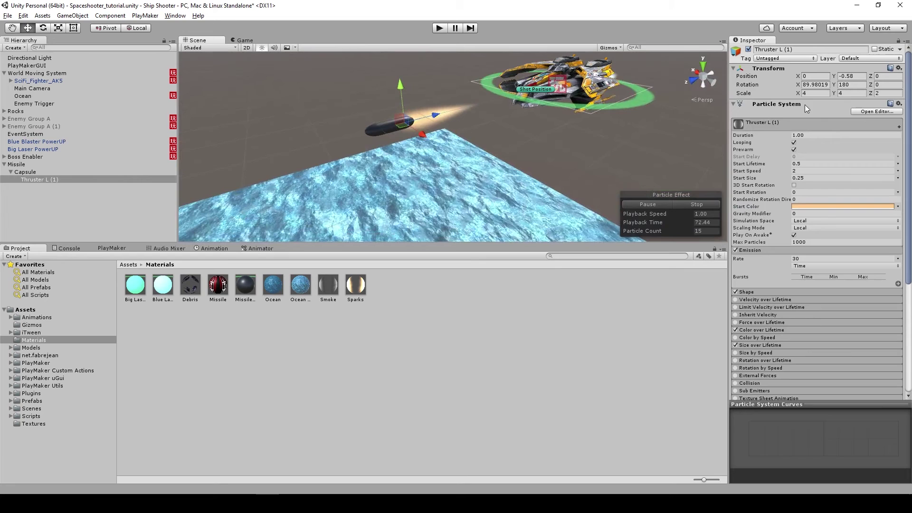
Collapse the thruster's Particle System settings and select the Missile object
left_click(734, 103)
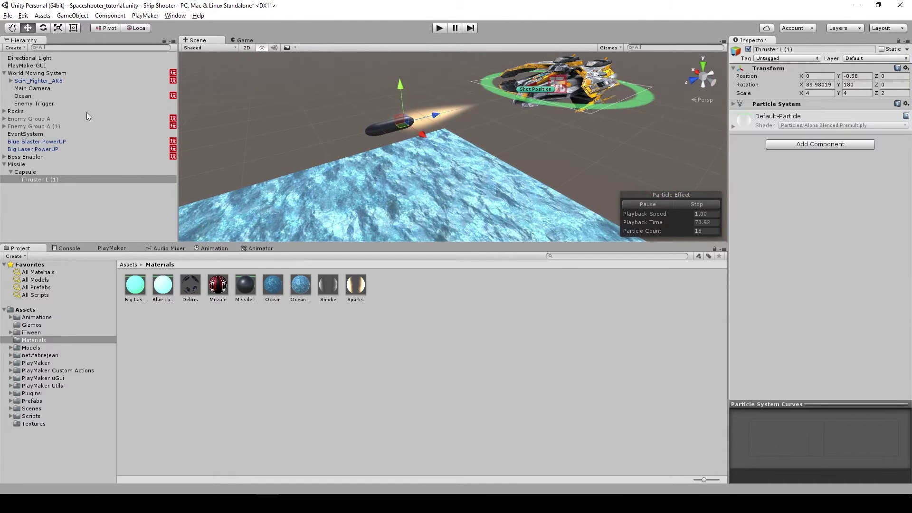
left_click(40, 172)
left_click(30, 165)
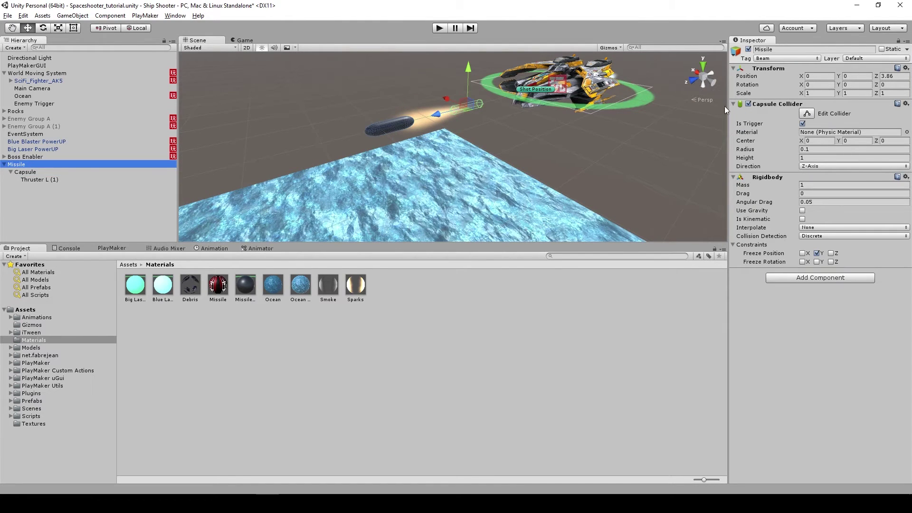
Add a PlayMaker FSM to the Missile object and name it Blaster Move
left_click(108, 249)
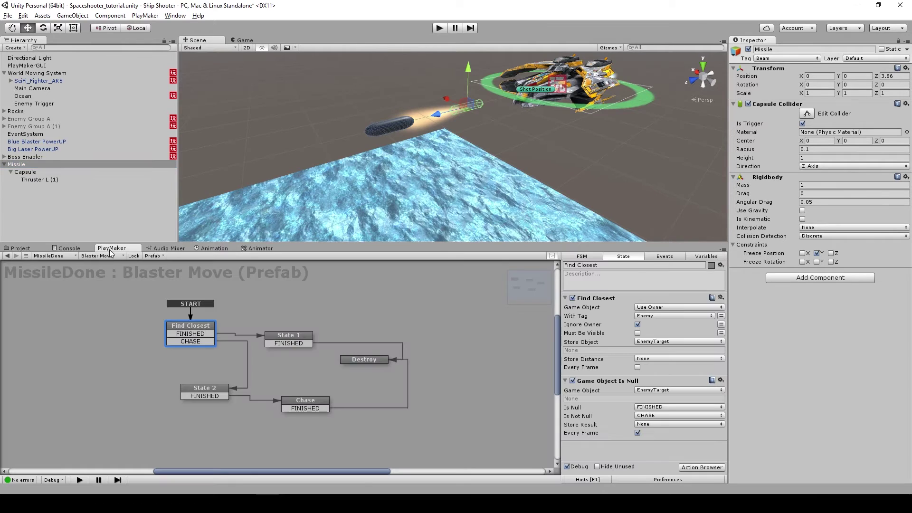
left_click(30, 158)
left_click(33, 165)
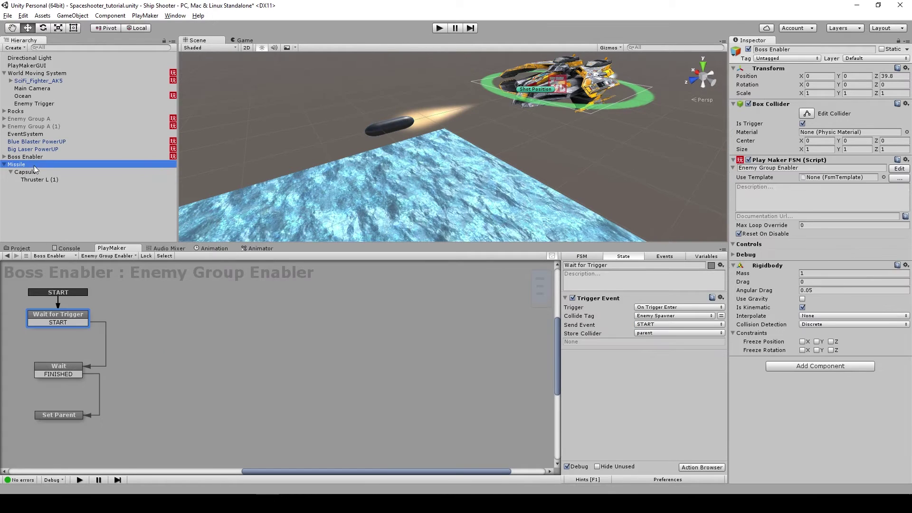
right_click(264, 292)
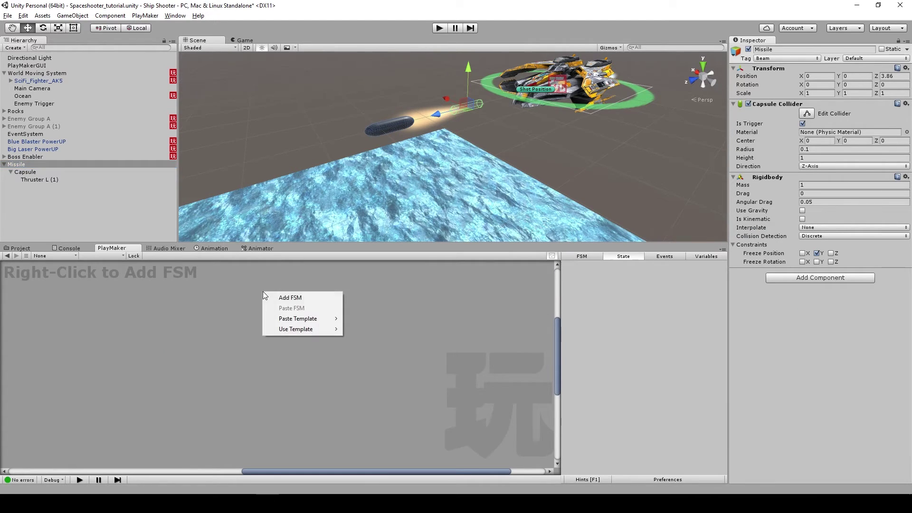
left_click(278, 298)
left_click(592, 256)
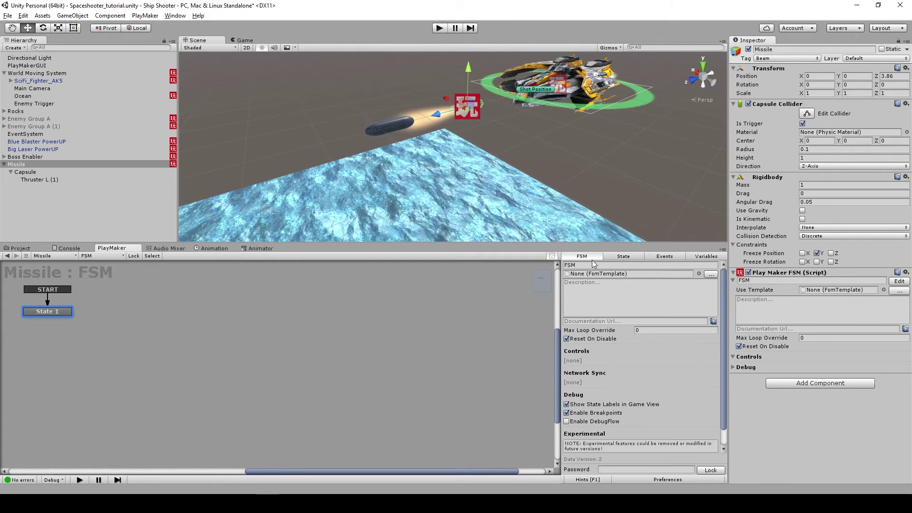
left_click(602, 265)
type("Bl")
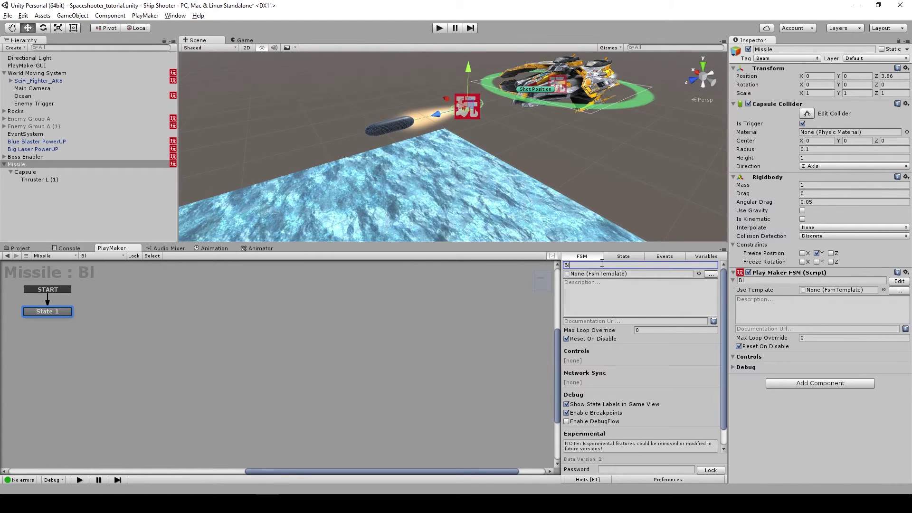
type("aster Move")
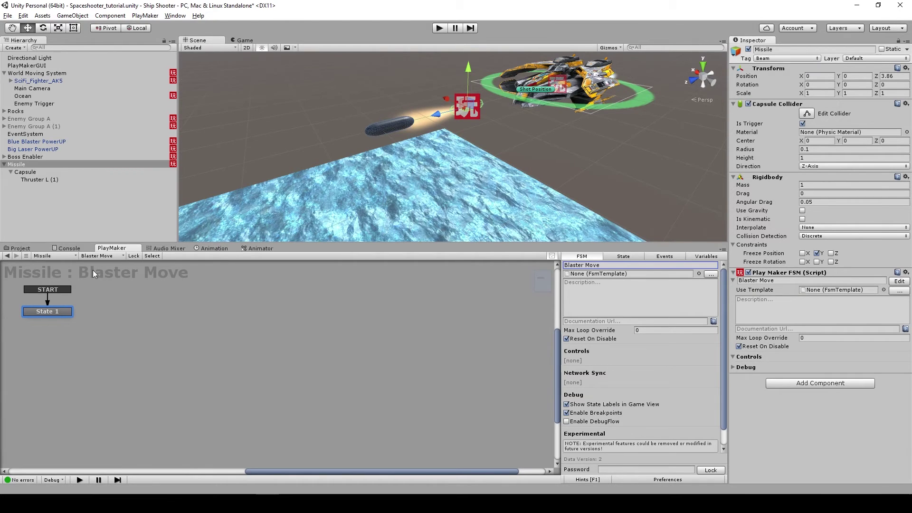
Examine the variables of the Astra Boss 01 Blaster prefab's Blaster Move FSM
left_click(67, 256)
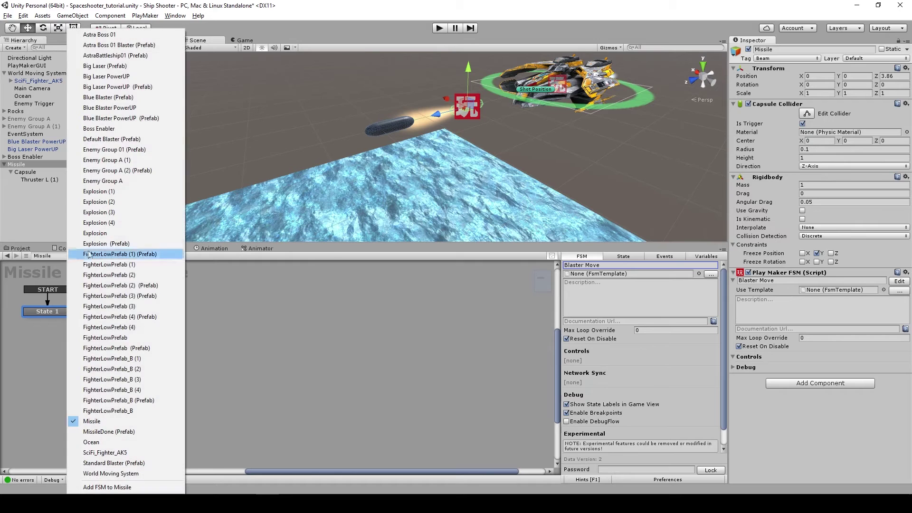
left_click(133, 46)
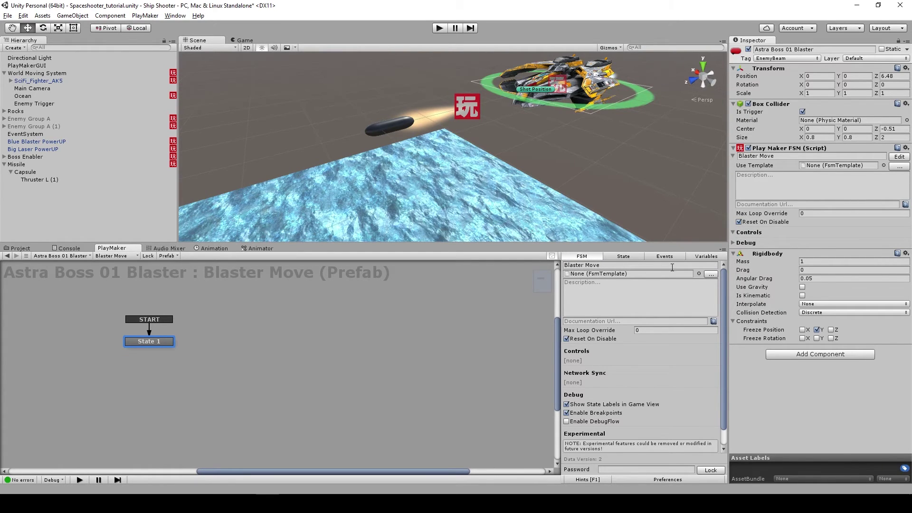
left_click(711, 258)
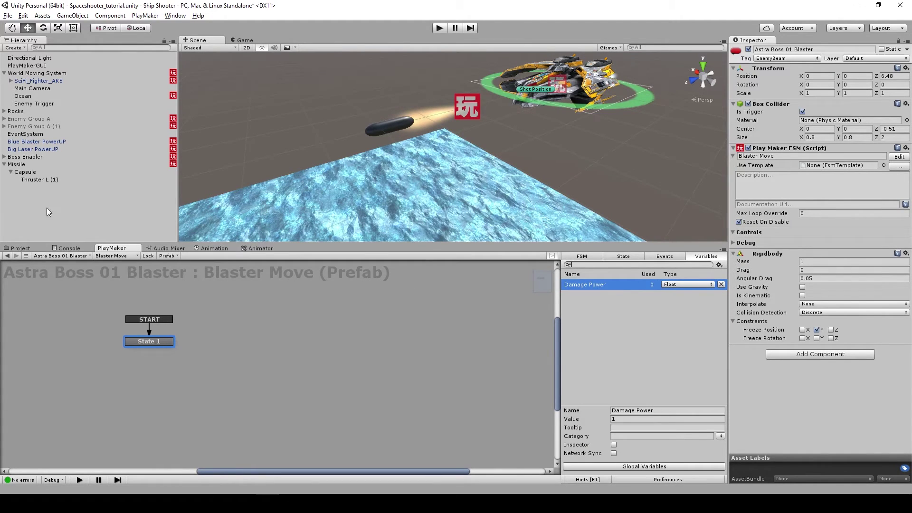
Add a Float variable named Damage Power to the Missile's Blaster Move FSM and set its value to 8
left_click(24, 165)
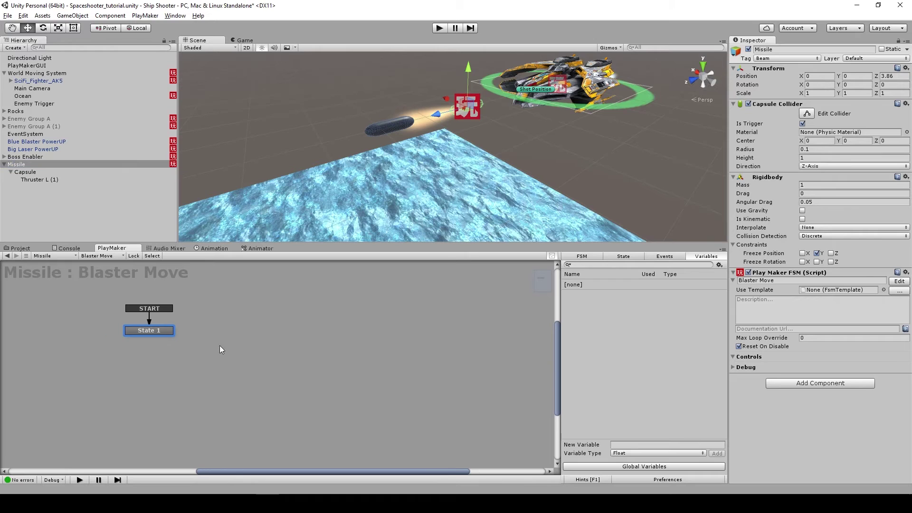
left_click(648, 444)
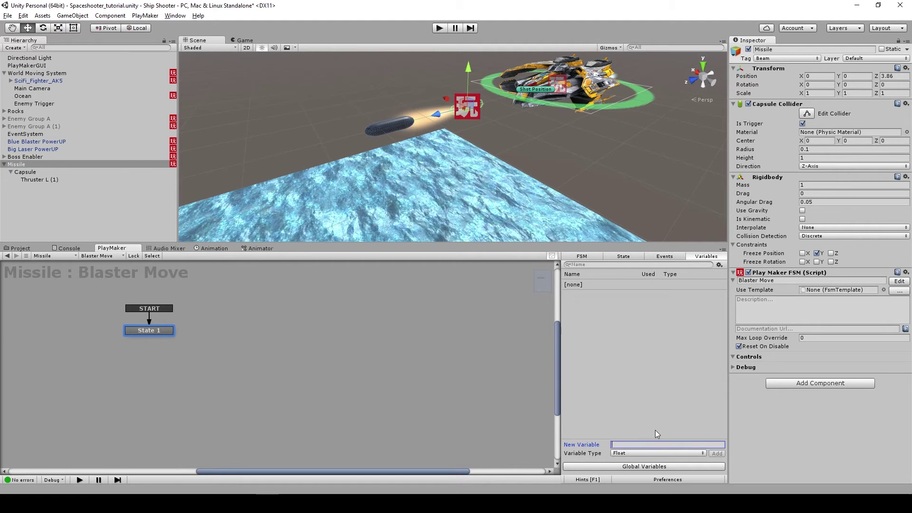
type("Damage Power")
key("Return")
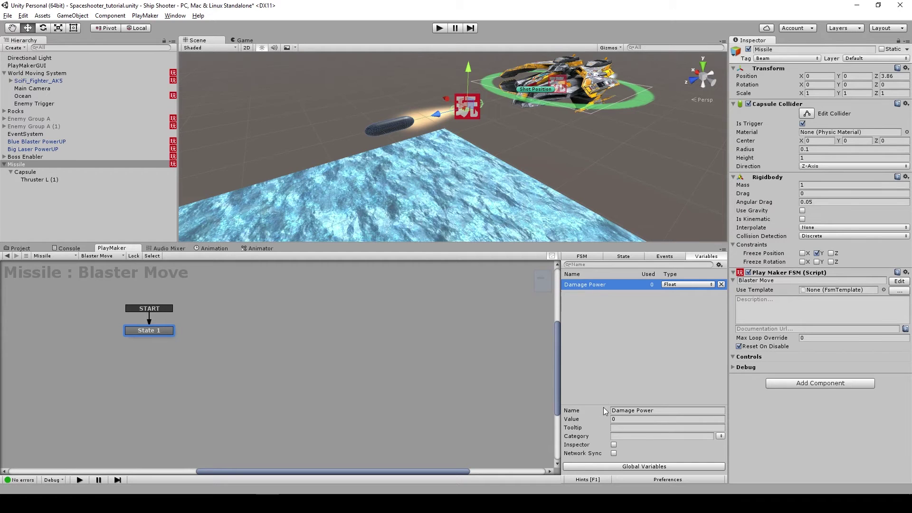
left_click(621, 419)
middle_click_drag(255, 370, 370, 379)
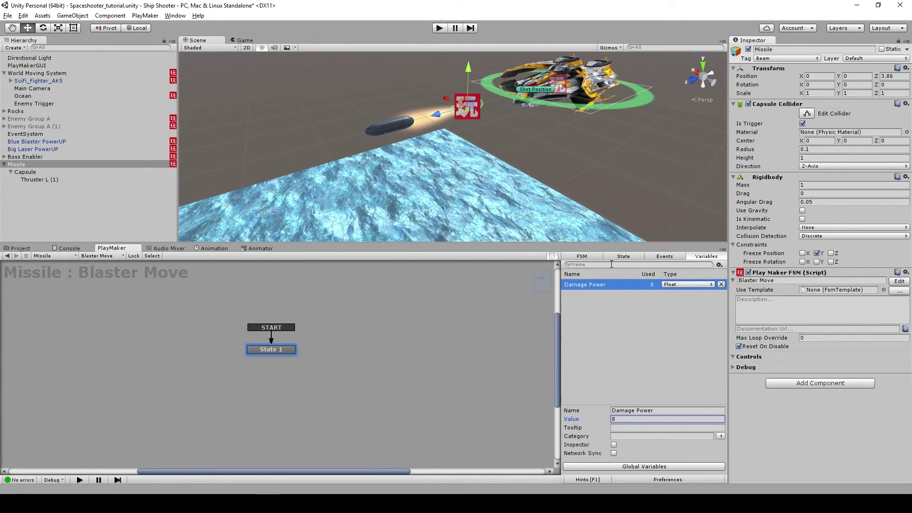
left_click(639, 346)
Add a Find Closest action to State 1 of the Missile's FSM and set its With Tag to Enemy
left_click(623, 256)
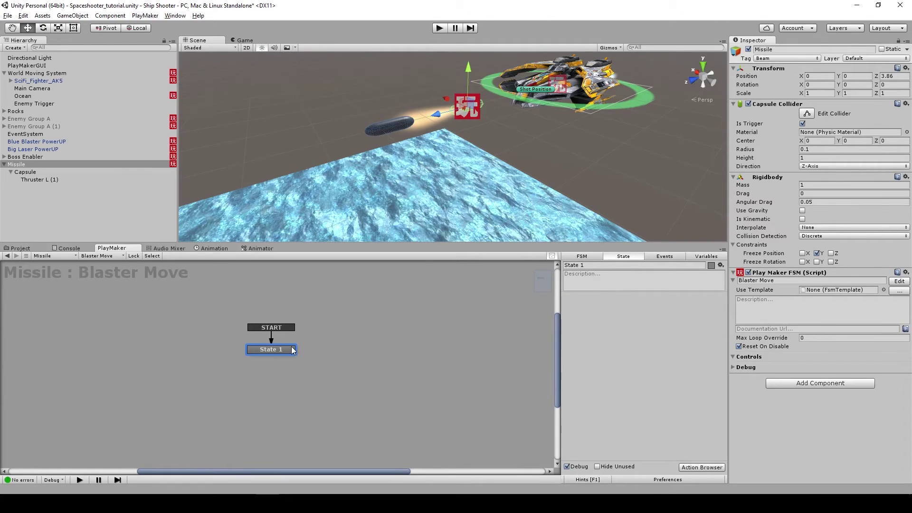
left_click(701, 467)
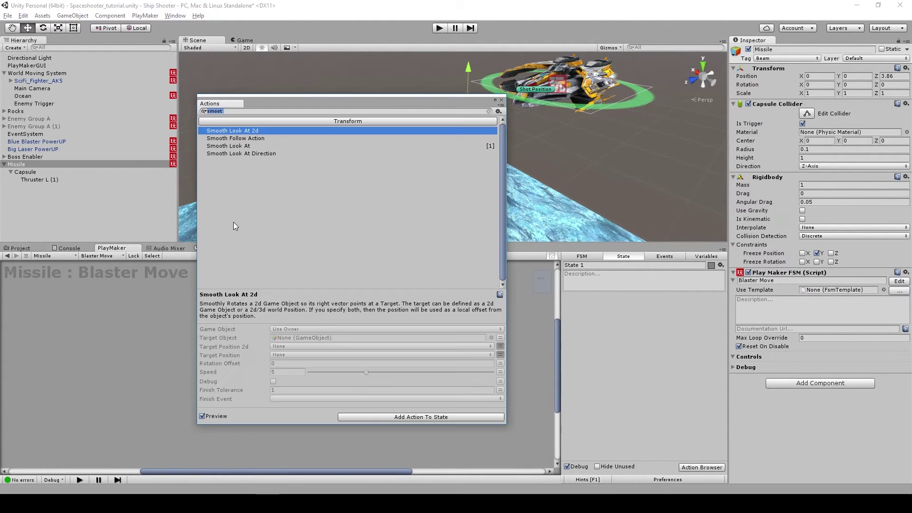
type("find clo")
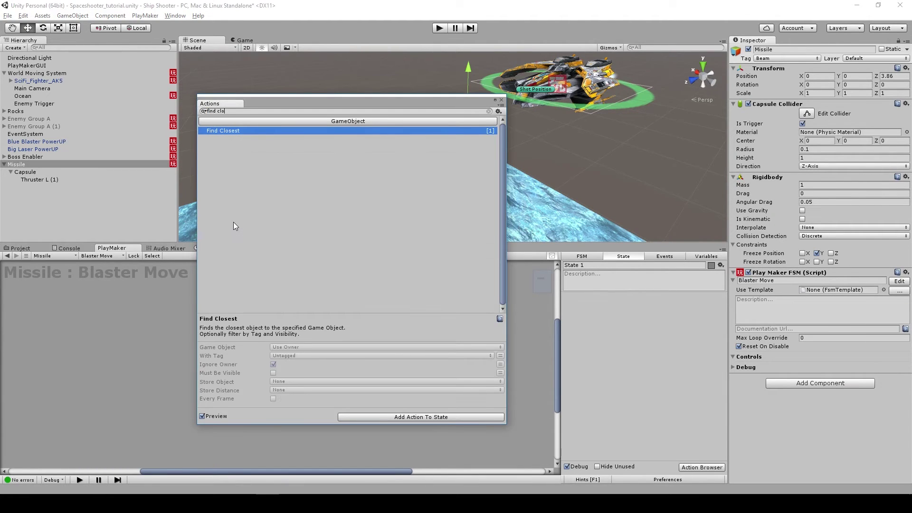
double_click(235, 132)
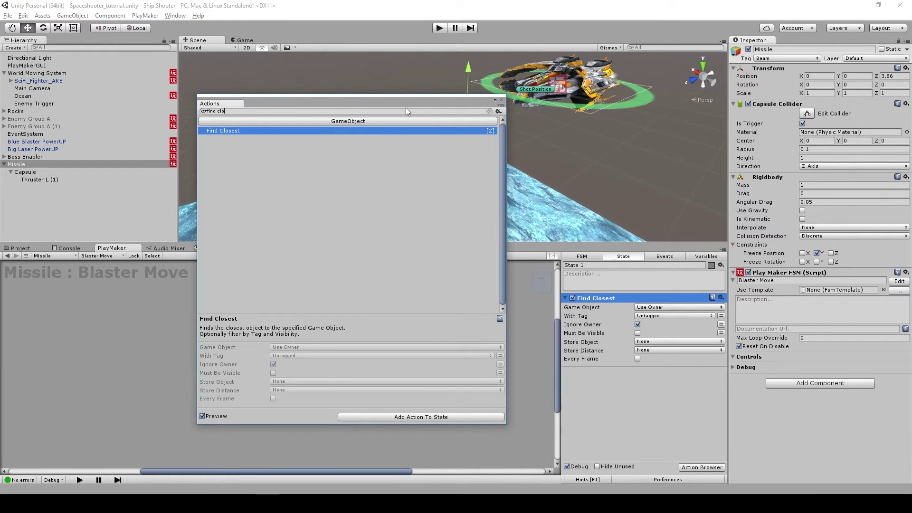
left_click(501, 100)
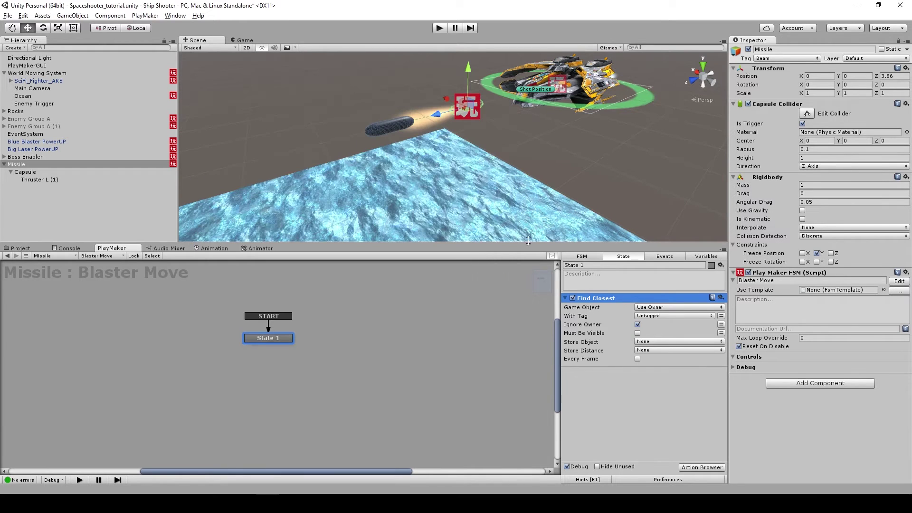
left_click(667, 316)
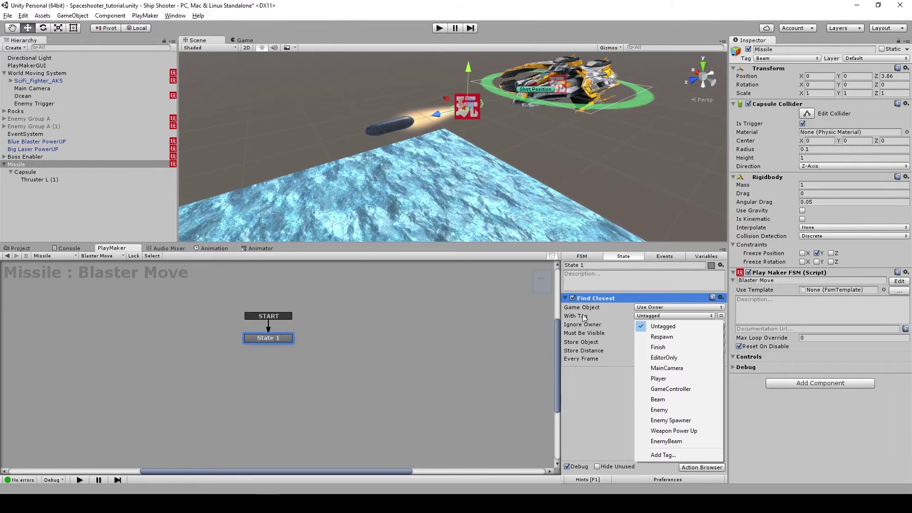
left_click(679, 409)
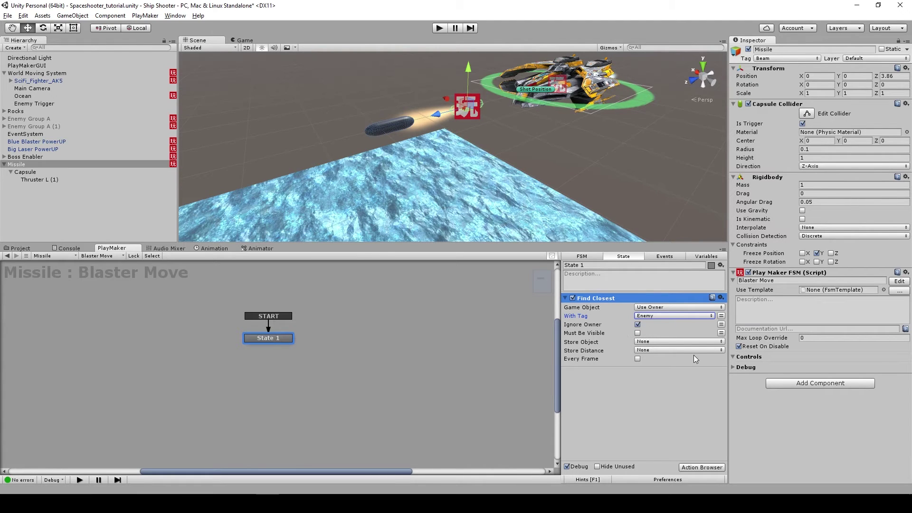
Store the Find Closest result in a new variable named Enemy through the Store Object setting
left_click(656, 341)
mouse_move(676, 363)
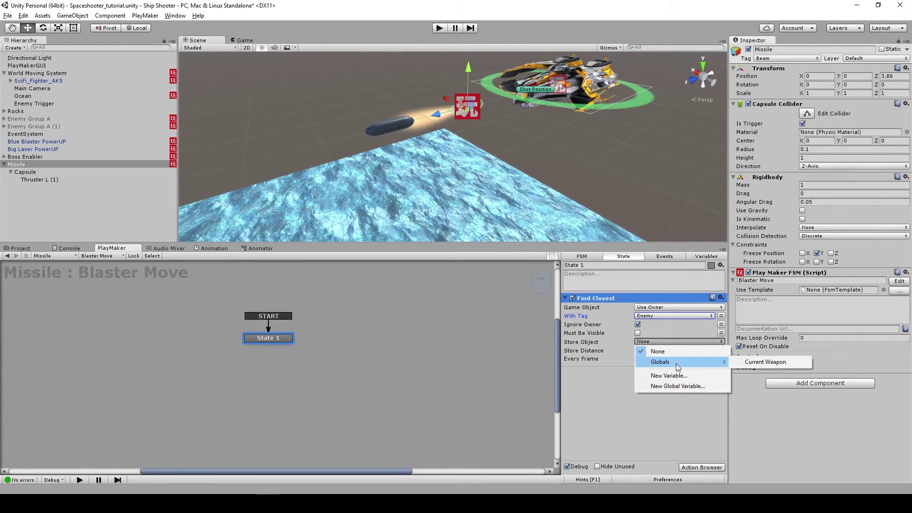
left_click(589, 347)
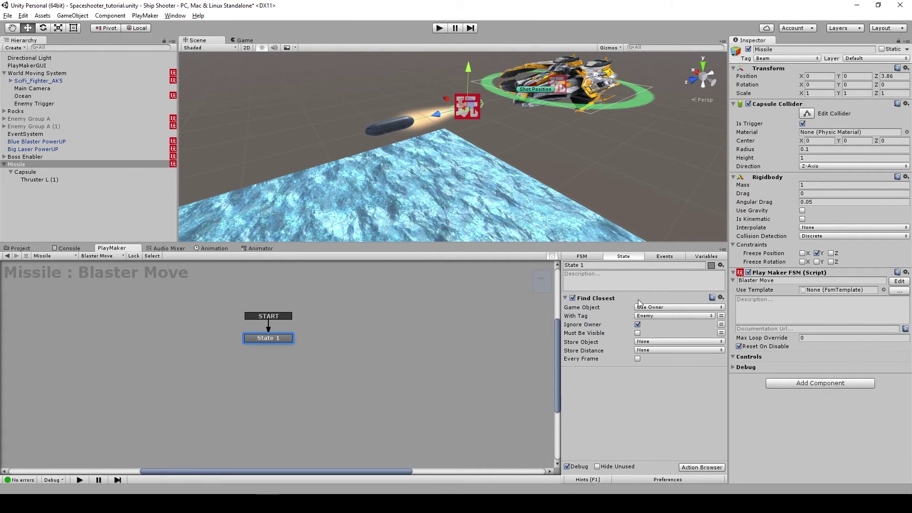
left_click(672, 342)
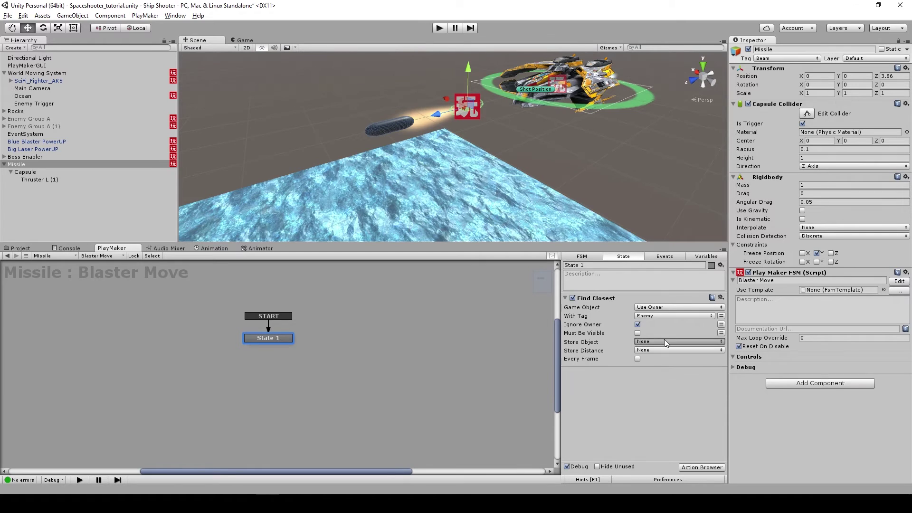
left_click(674, 386)
type("Enem")
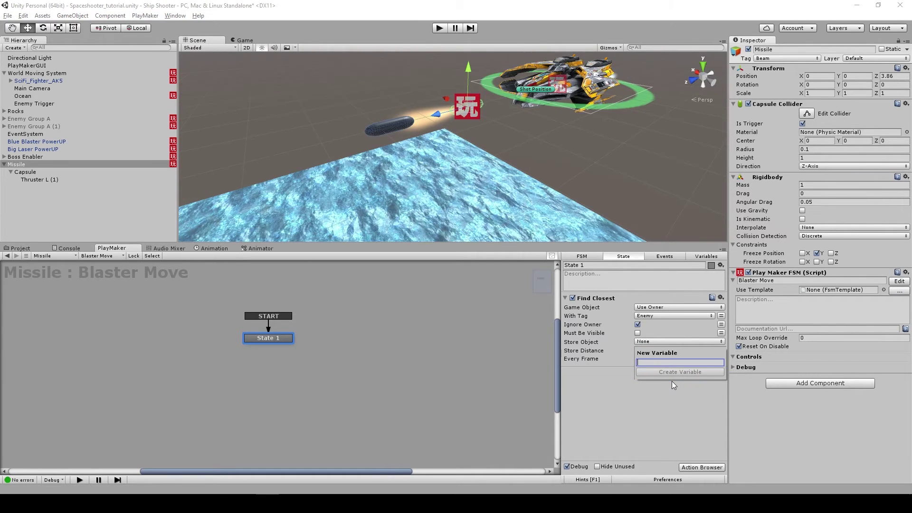
type("y")
key("Return")
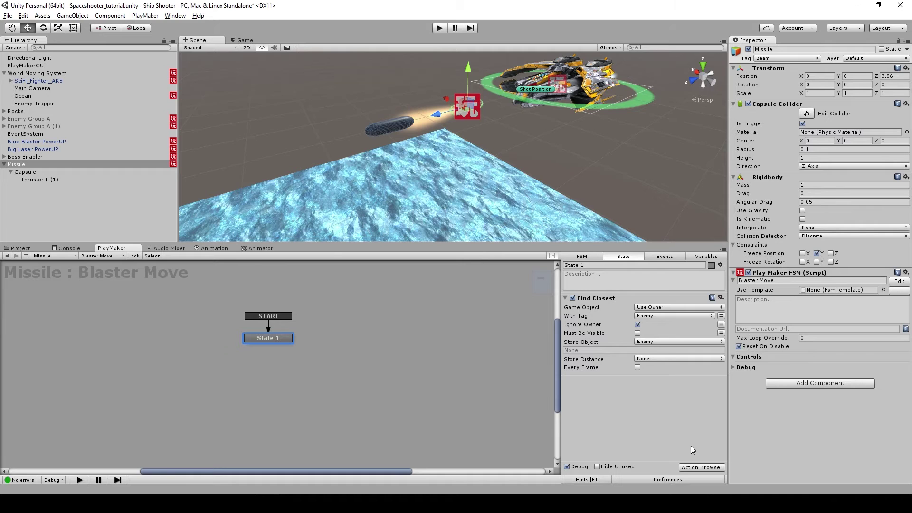
Examine the Find Closest state in the MissileDone prefab's Blaster Move FSM, and return to the Missile's FSM
left_click(703, 467)
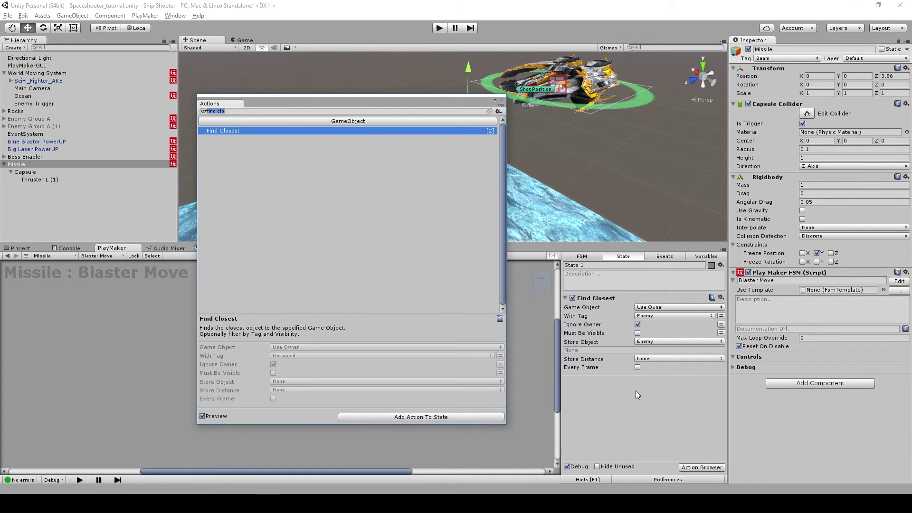
left_click(501, 100)
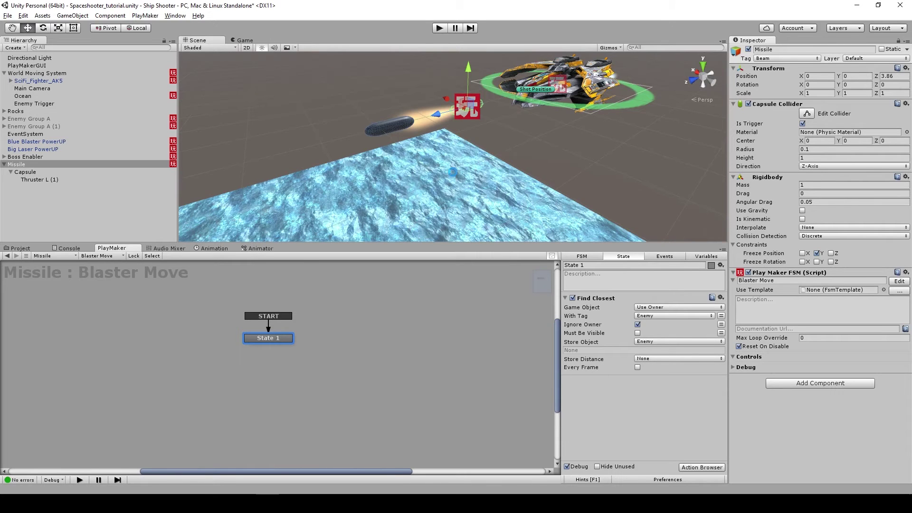
left_click(62, 257)
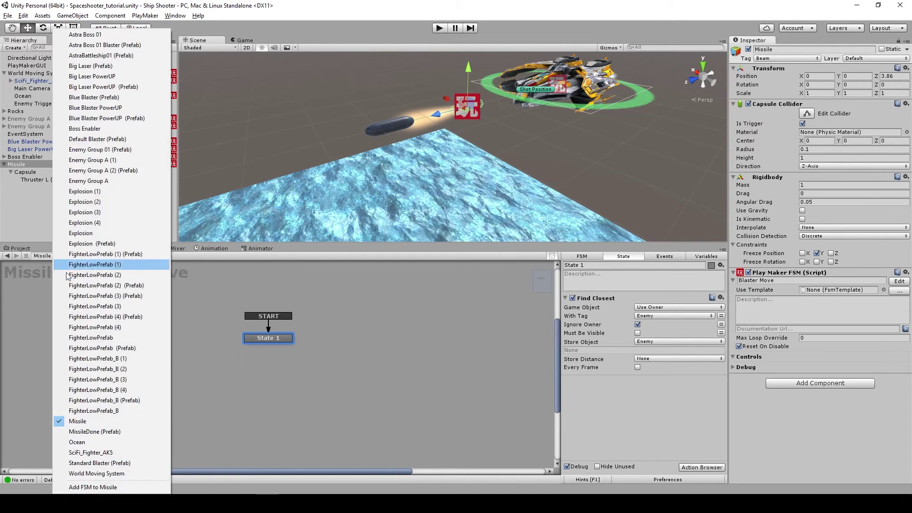
left_click(110, 430)
left_click(190, 326)
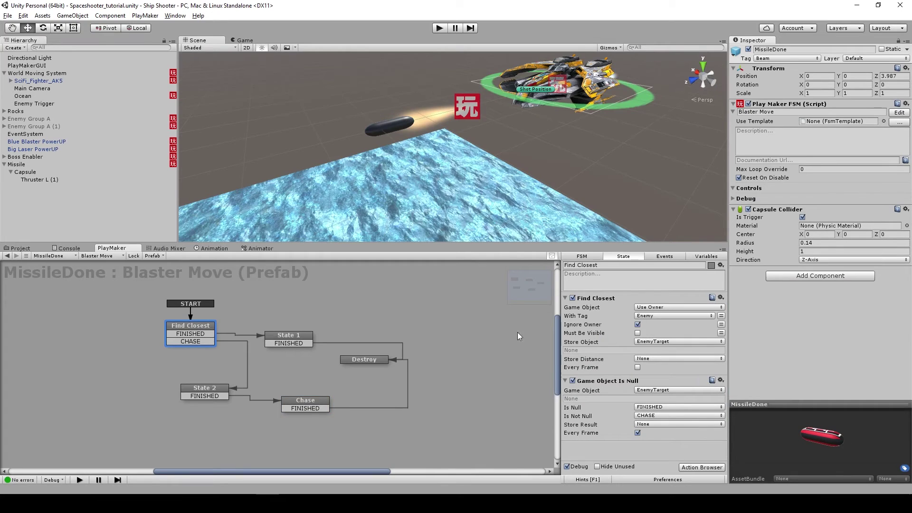
left_click(109, 257)
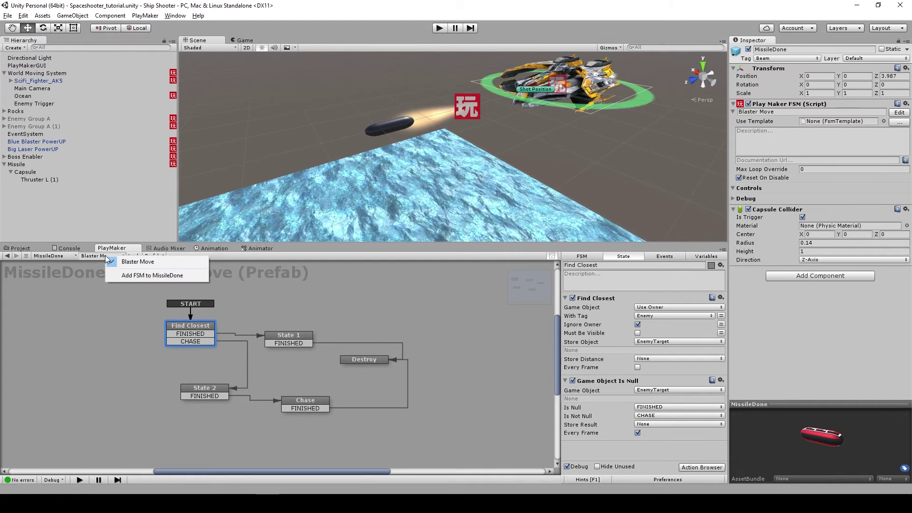
left_click(49, 257)
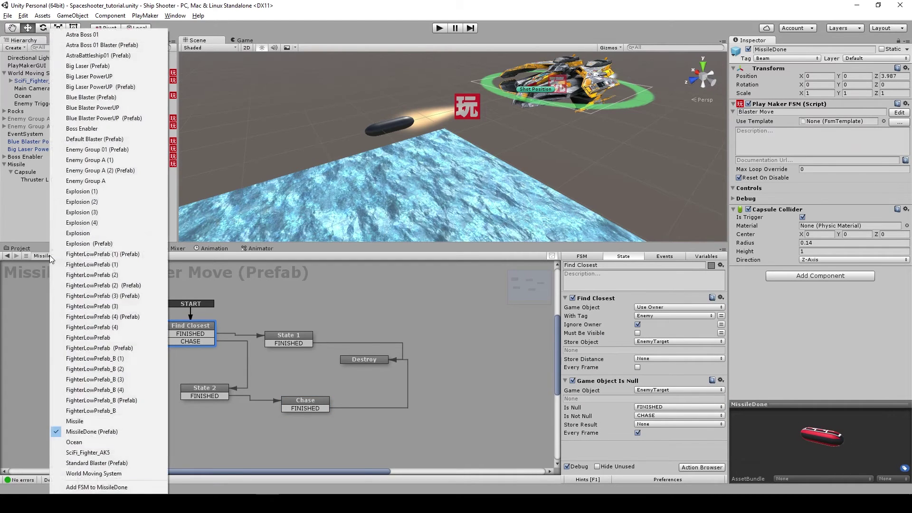
left_click(90, 421)
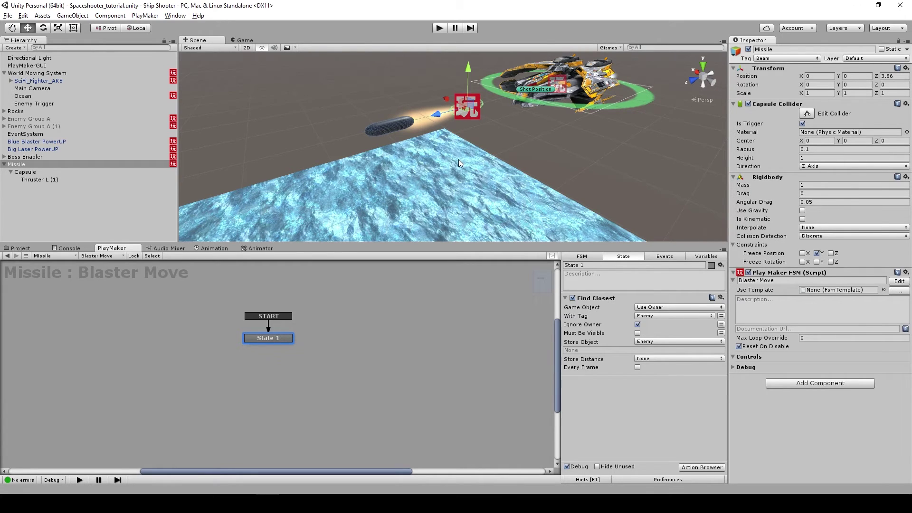
Add a Game Object Is Null action to State 1 and set its Game Object to the Enemy variable
left_click(697, 468)
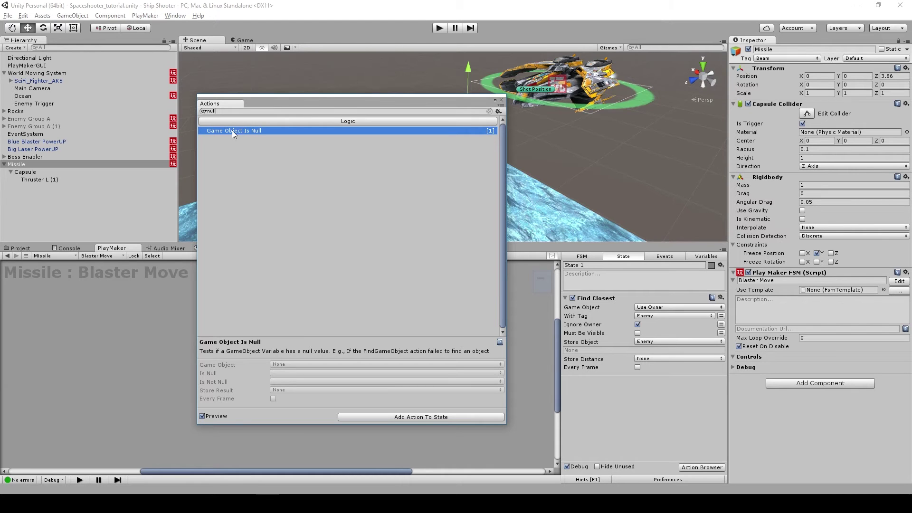
double_click(250, 131)
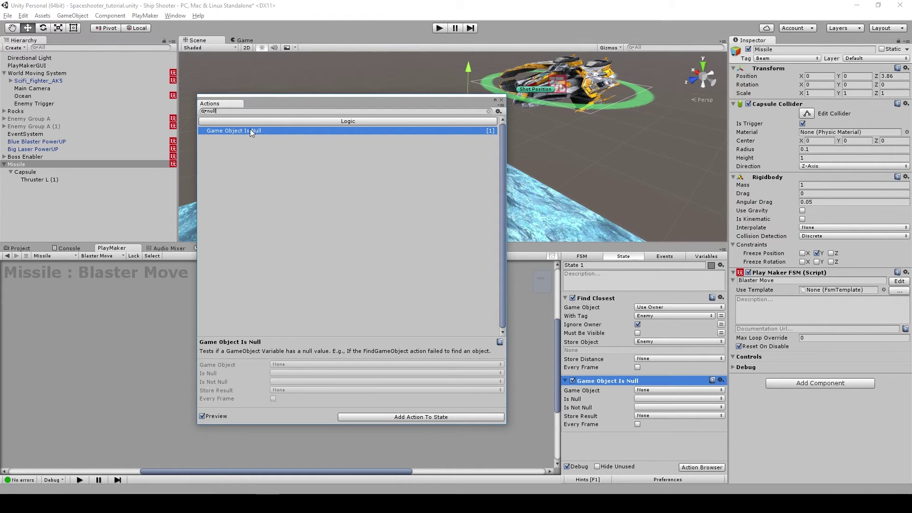
left_click(501, 101)
left_click(661, 389)
left_click(669, 410)
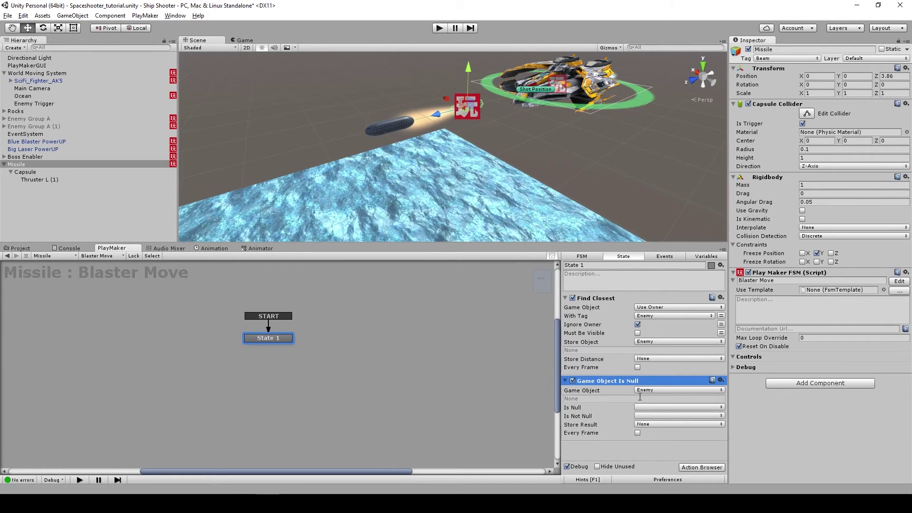
Add two events named CHASE and FORWARD to the Missile's Blaster Move FSM
left_click(668, 257)
left_click(632, 455)
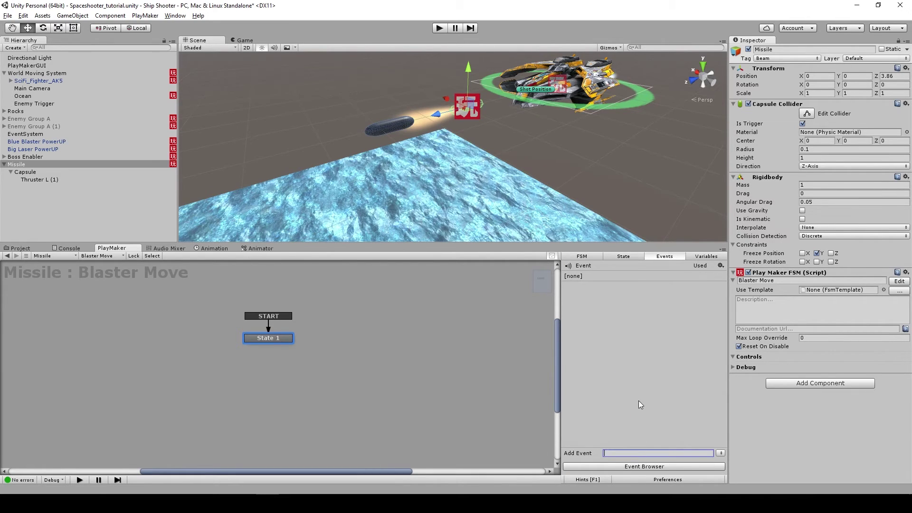
type("CA")
key("BackSpace")
type("HASE")
key("Return")
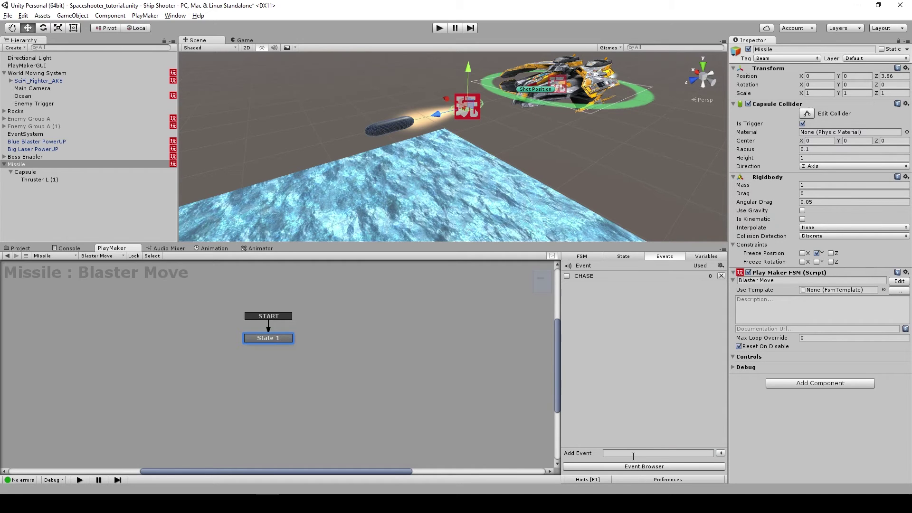
left_click(633, 454)
type("FORWARD")
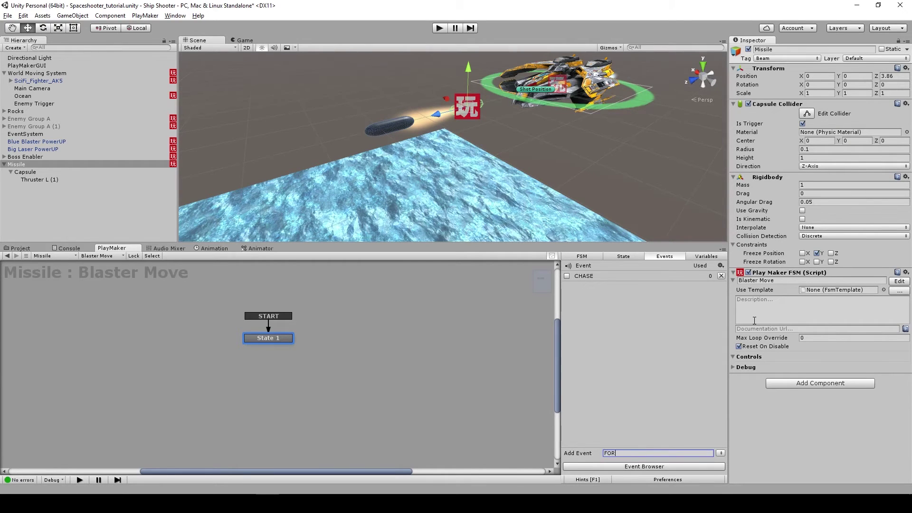
key("Return")
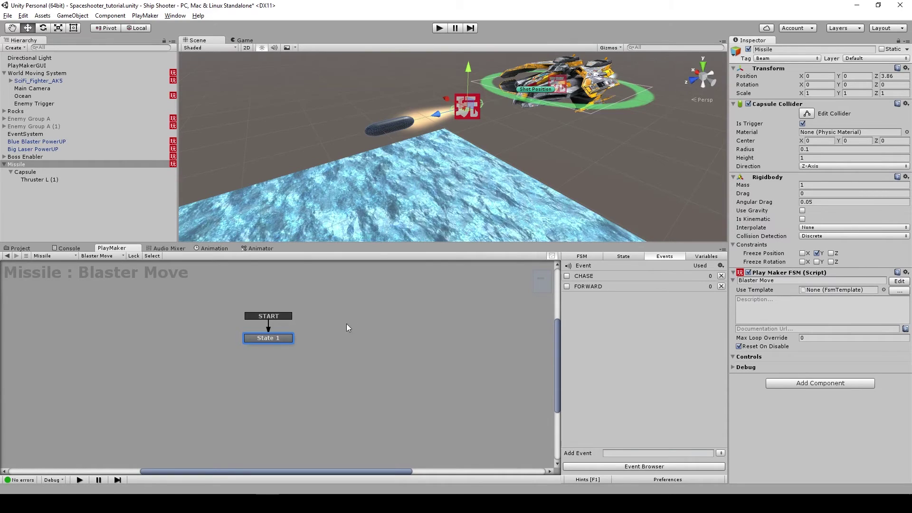
Add CHASE and FORWARD transitions to State 1
right_click(289, 339)
mouse_move(320, 340)
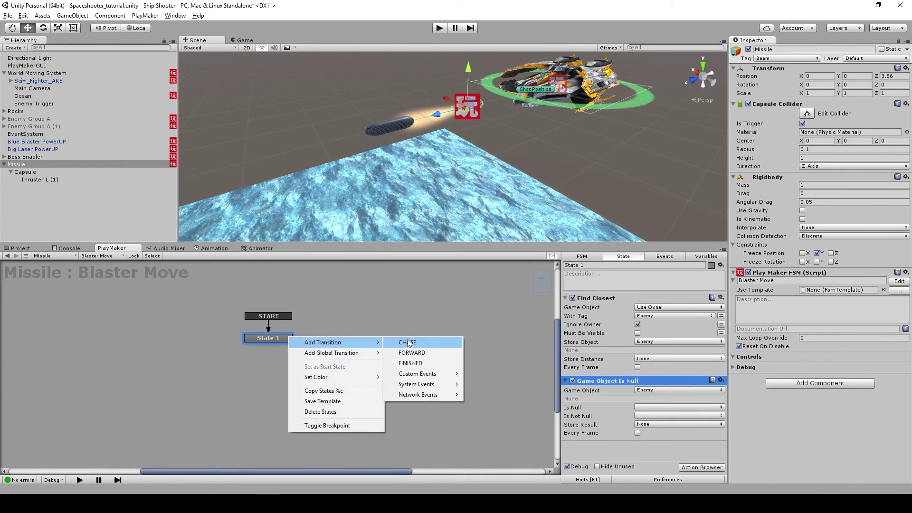
left_click(404, 342)
right_click(283, 338)
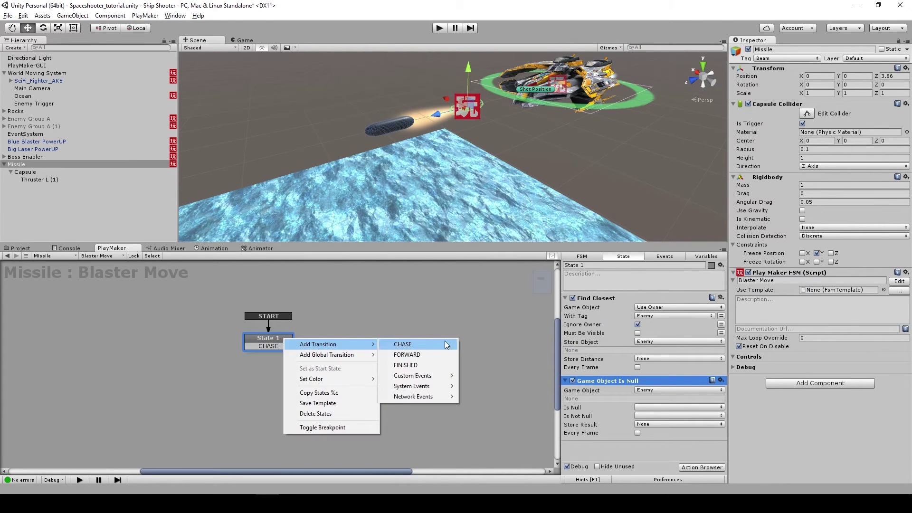
left_click(430, 354)
left_click(276, 335)
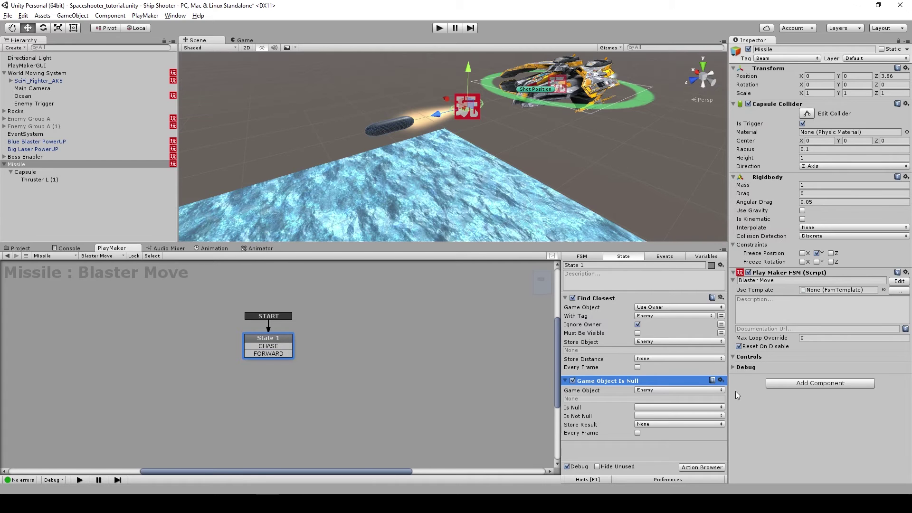
Set the Game Object Is Null action to send FORWARD for Is Null and CHASE for Is Not Null
left_click(650, 409)
left_click(663, 440)
left_click(654, 417)
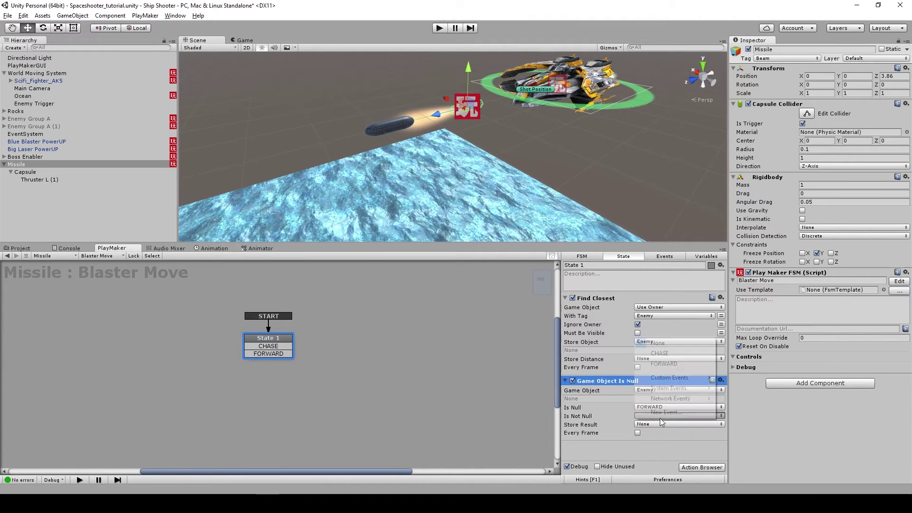
left_click(660, 357)
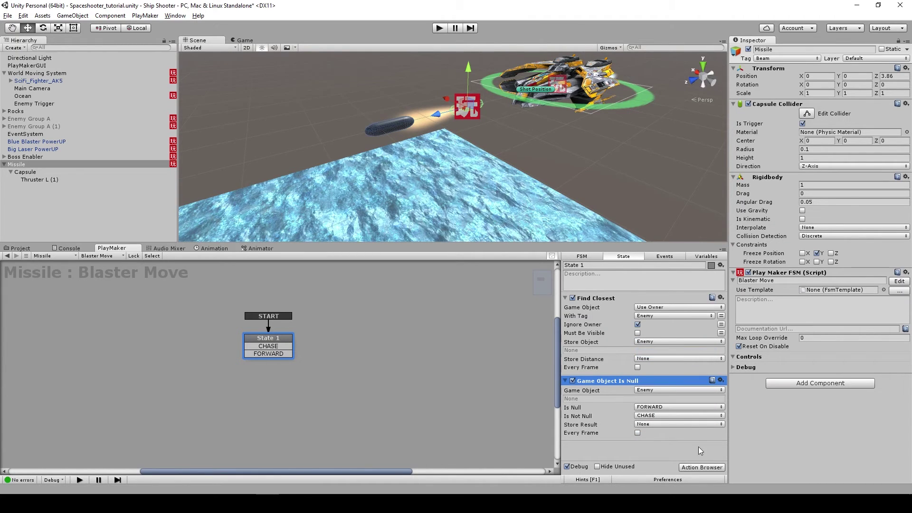
Add a second state below and beside State 1 and link State 1's FORWARD transition to it
left_click(326, 349)
right_click(341, 342)
left_click(362, 349)
left_click_drag(351, 351, 346, 386)
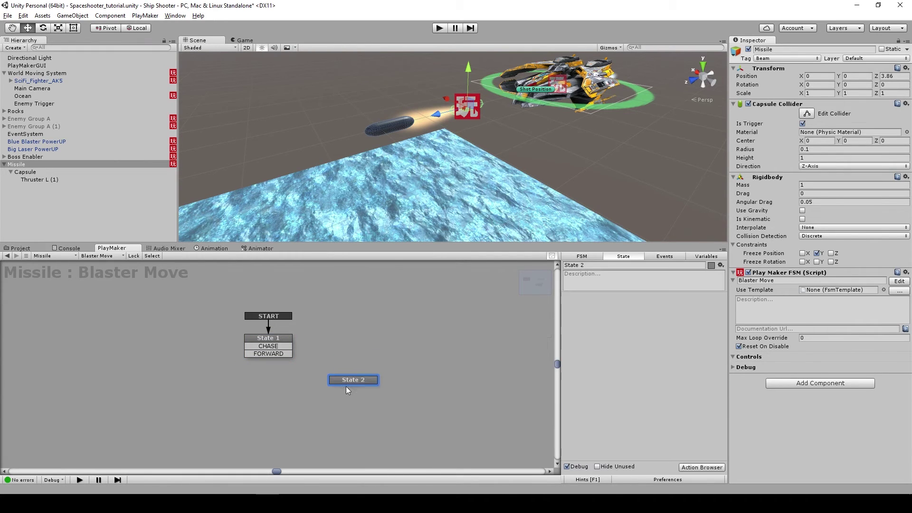
left_click_drag(272, 354, 331, 383)
left_click(620, 264)
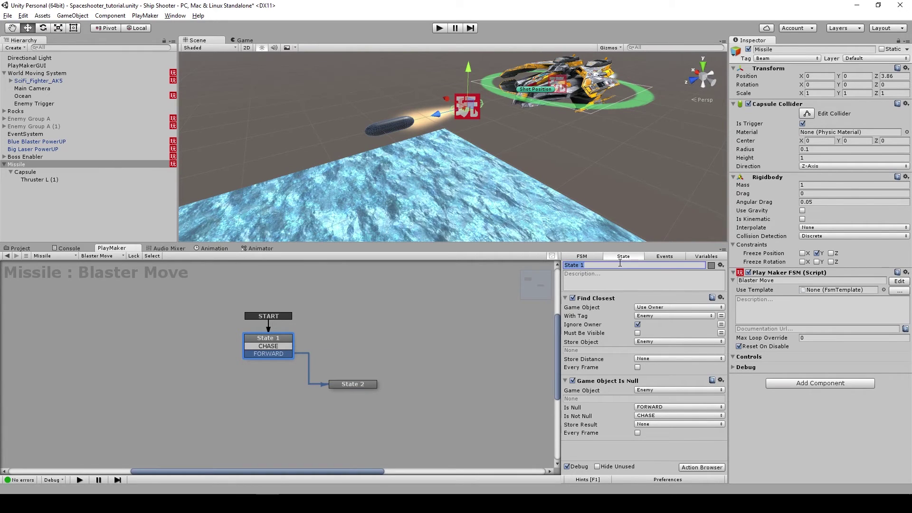
type("Move Forward")
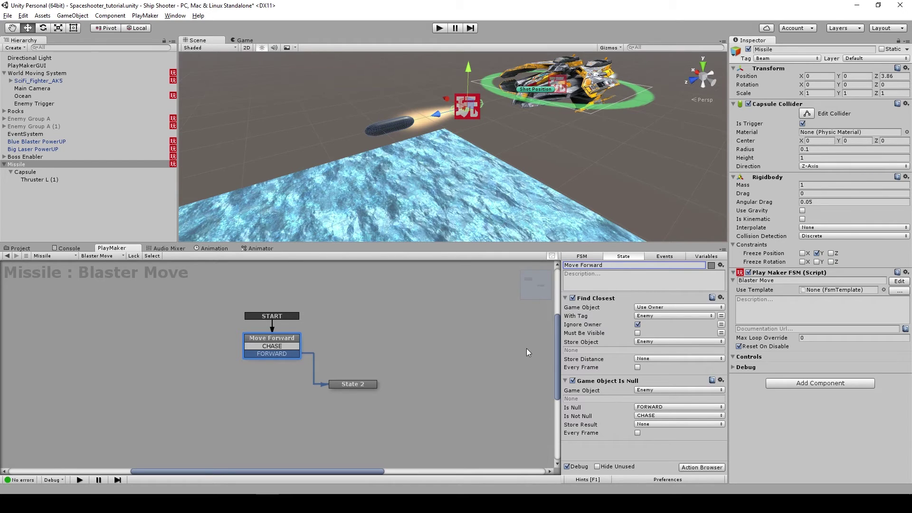
key("ctrl+z")
Rename the start state as Init and the state that FORWARD leads to as Move Forward
left_click(255, 336)
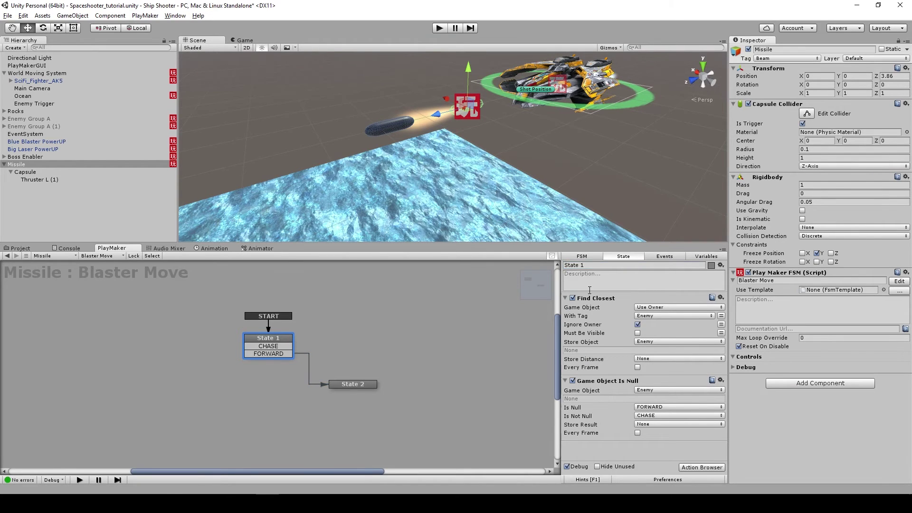
left_click(593, 265)
type("Init")
left_click_drag(346, 383, 343, 383)
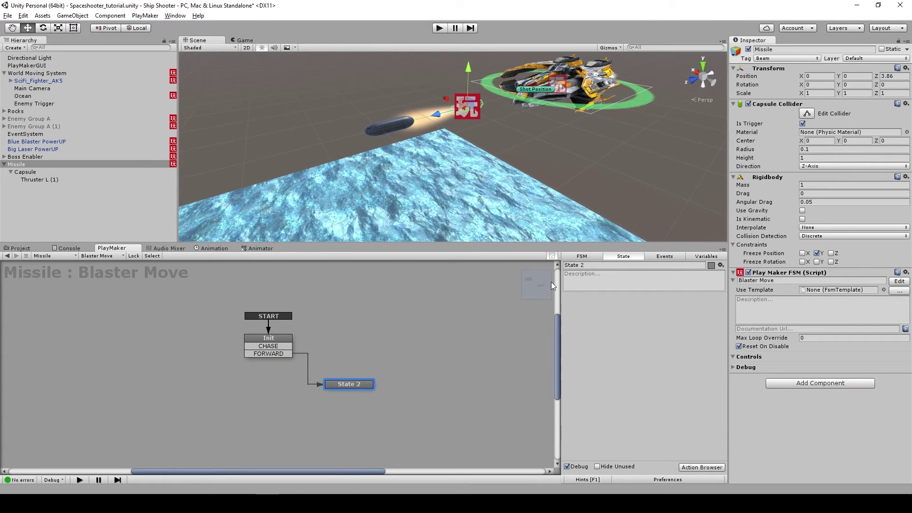
left_click(606, 272)
left_click(606, 265)
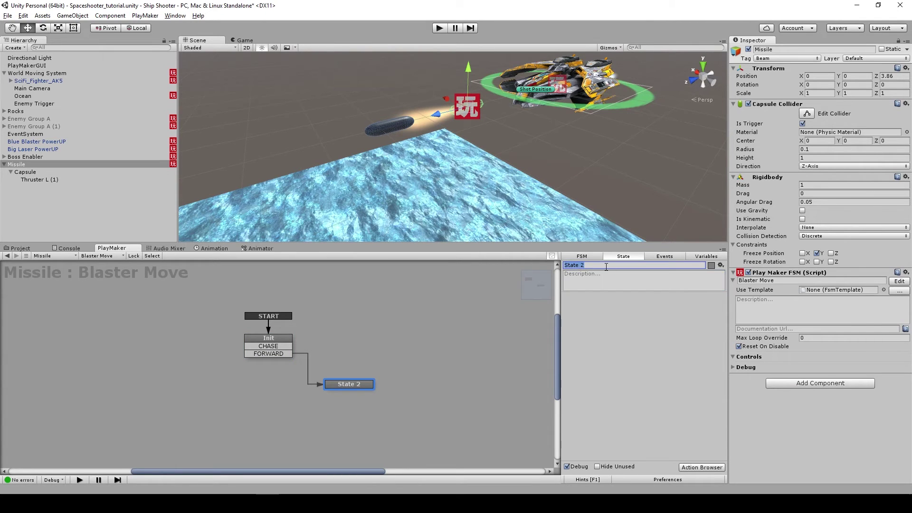
type("Move Forward")
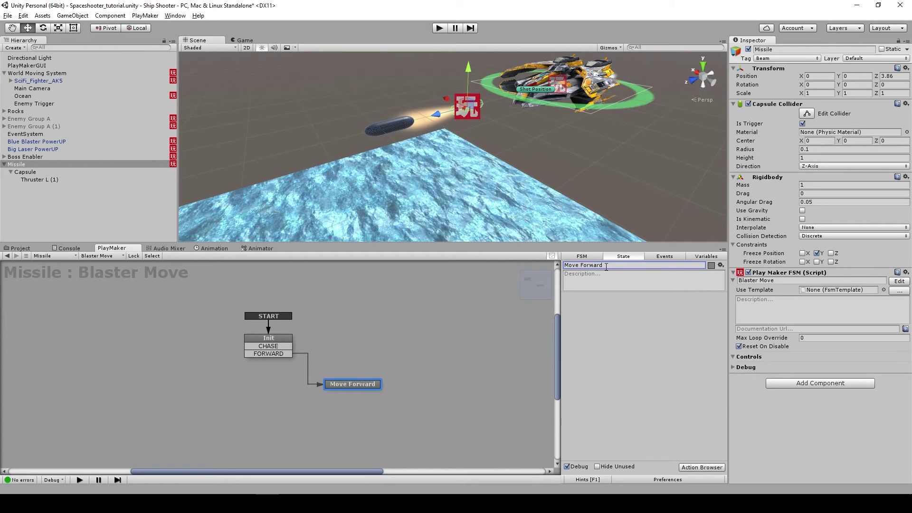
Add a Translate action to the Move Forward state
left_click(702, 467)
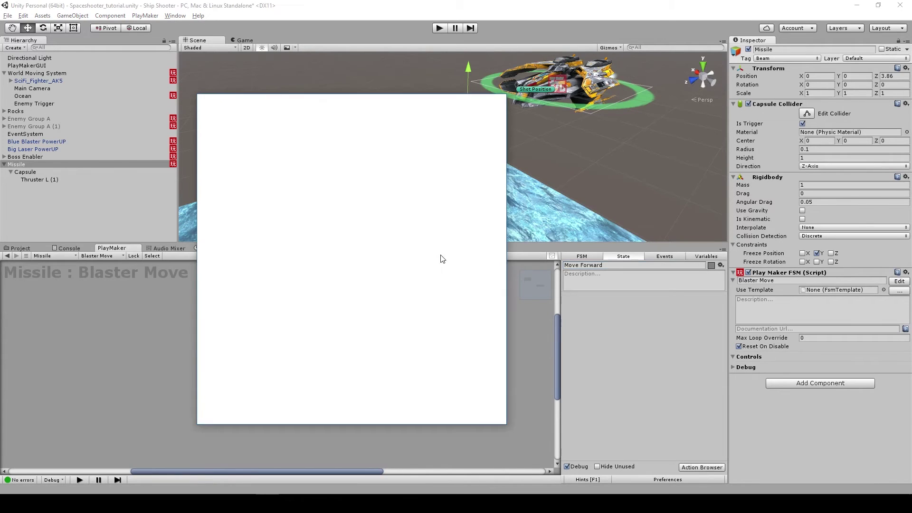
type("transl")
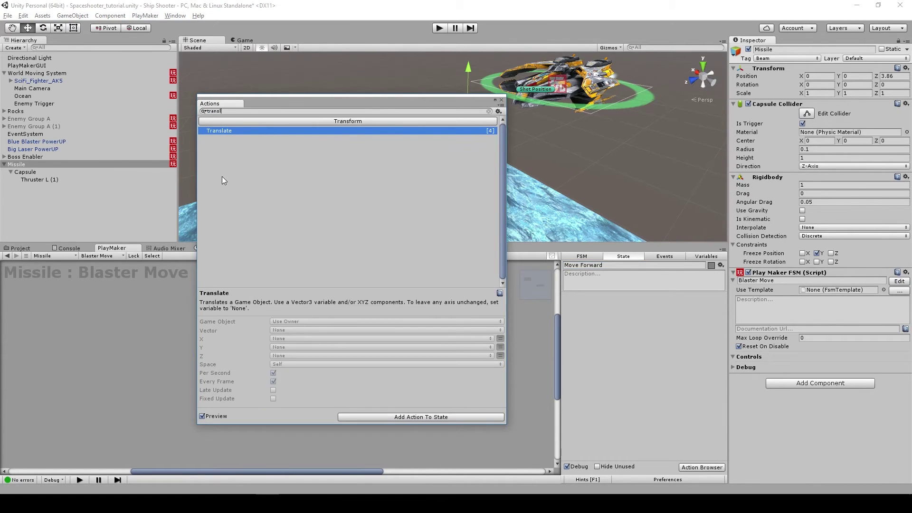
double_click(229, 130)
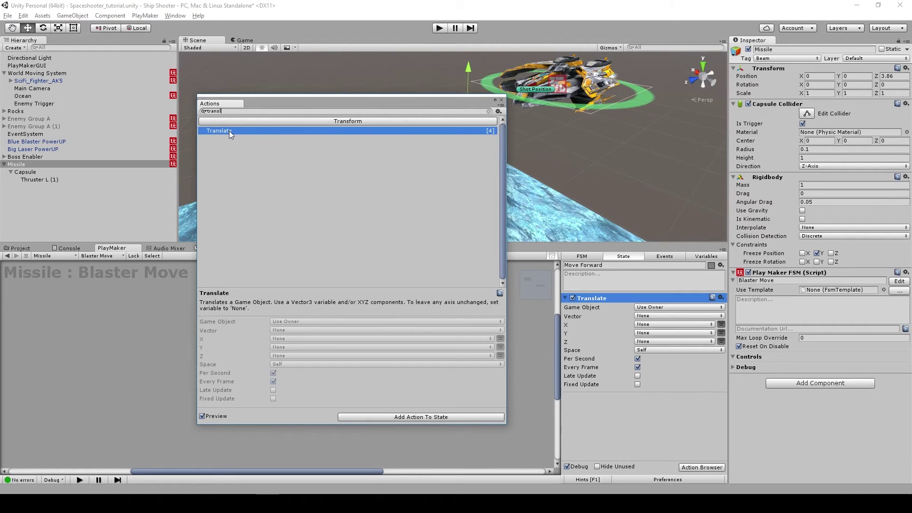
left_click(501, 100)
Give the Translate action a fixed Z value of 25 and set its Space to World
left_click(721, 343)
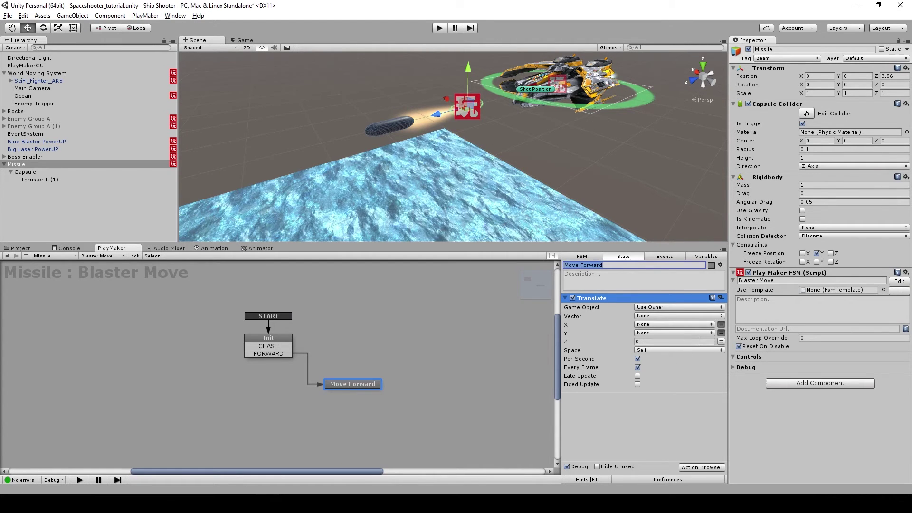
left_click(697, 342)
type("25")
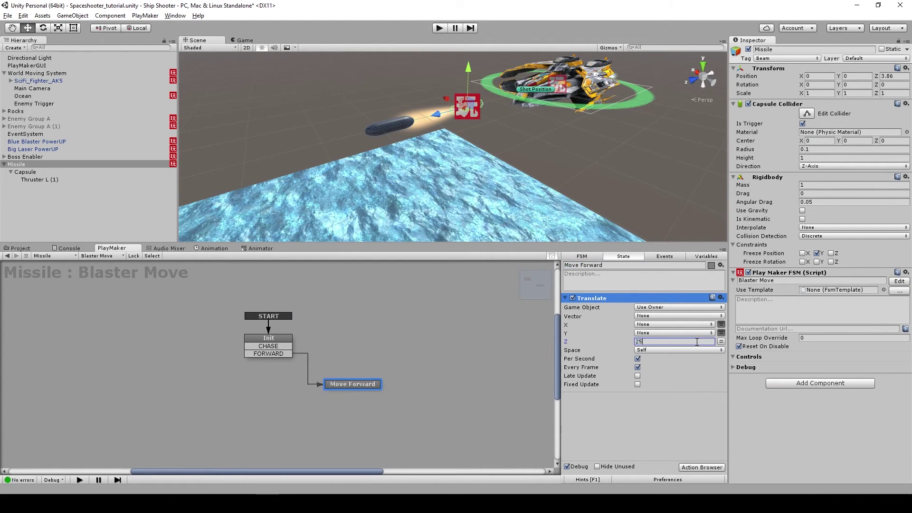
left_click(653, 350)
left_click(660, 359)
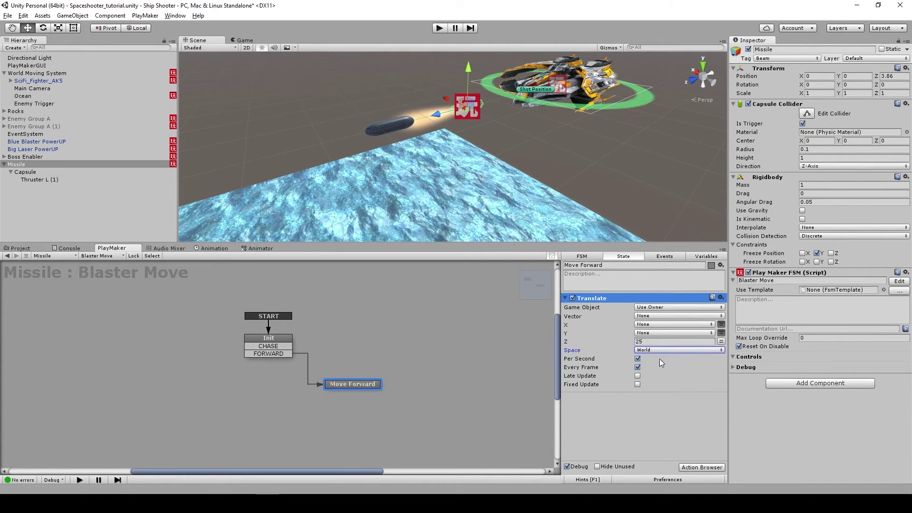
left_click(614, 416)
Add a Wait action to the Move Forward state and set its Time to 1.5
left_click(702, 468)
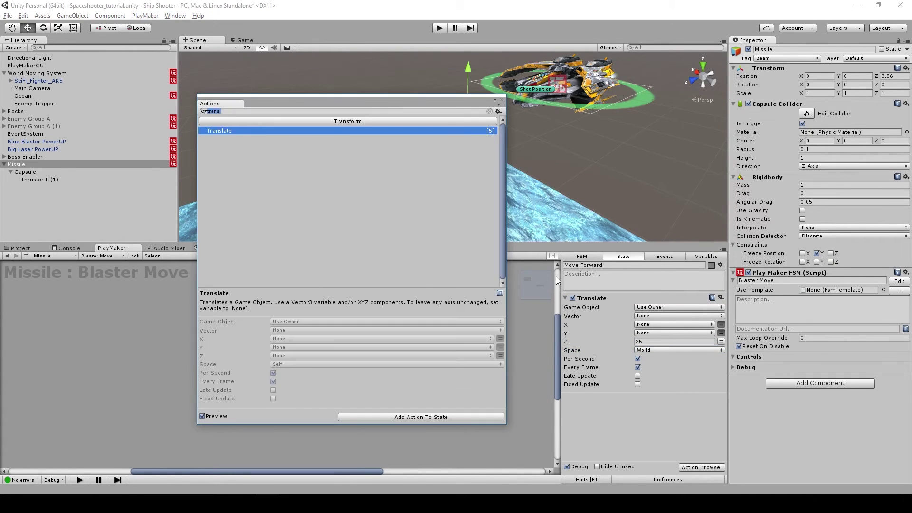
type("wait")
double_click(207, 138)
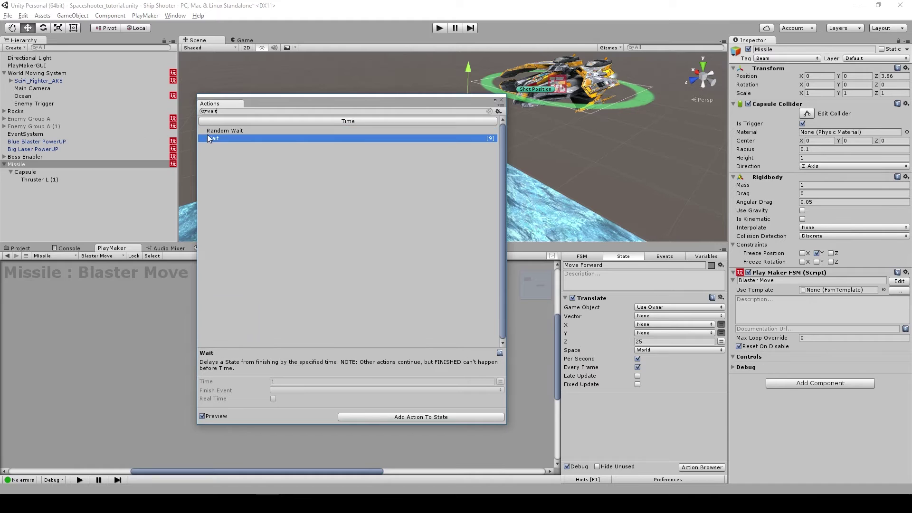
left_click(501, 100)
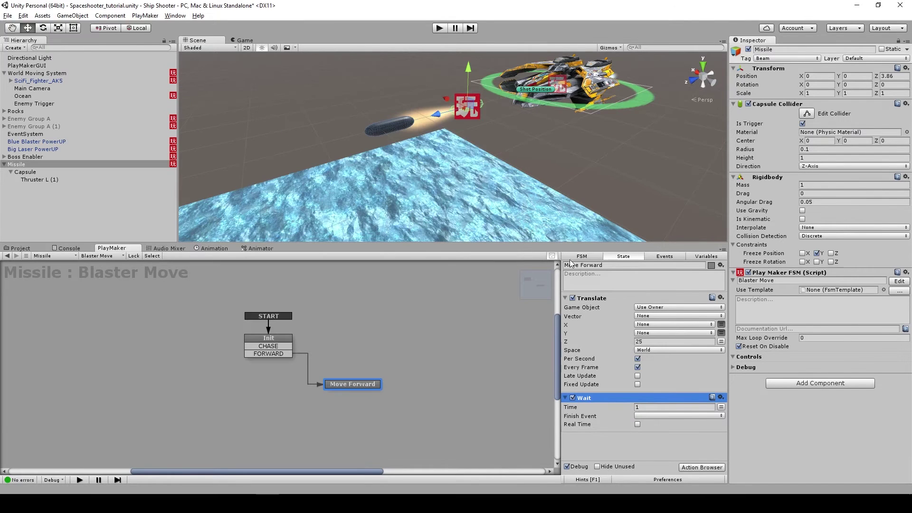
left_click(655, 407)
type("1.5")
Add a FINISHED transition to the Move Forward state and choose FINISHED as the Wait action's Finish Event
left_click(656, 416)
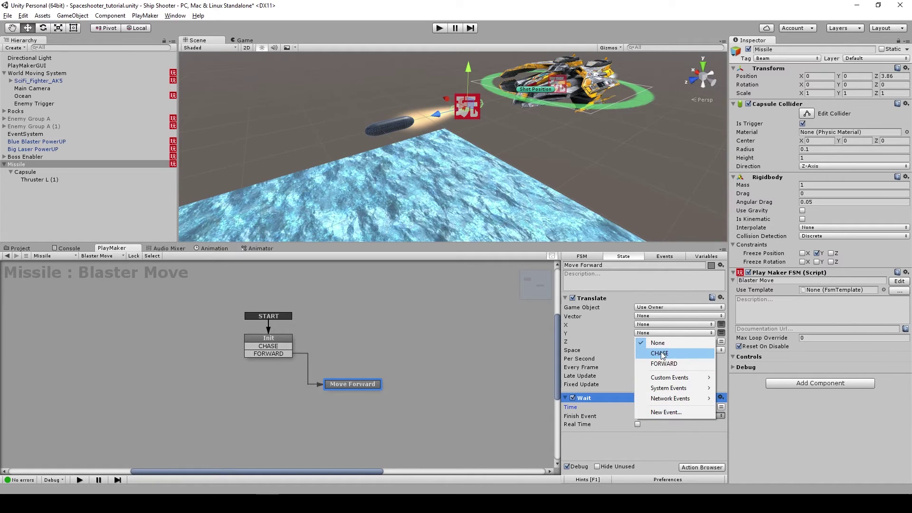
right_click(366, 380)
right_click(344, 385)
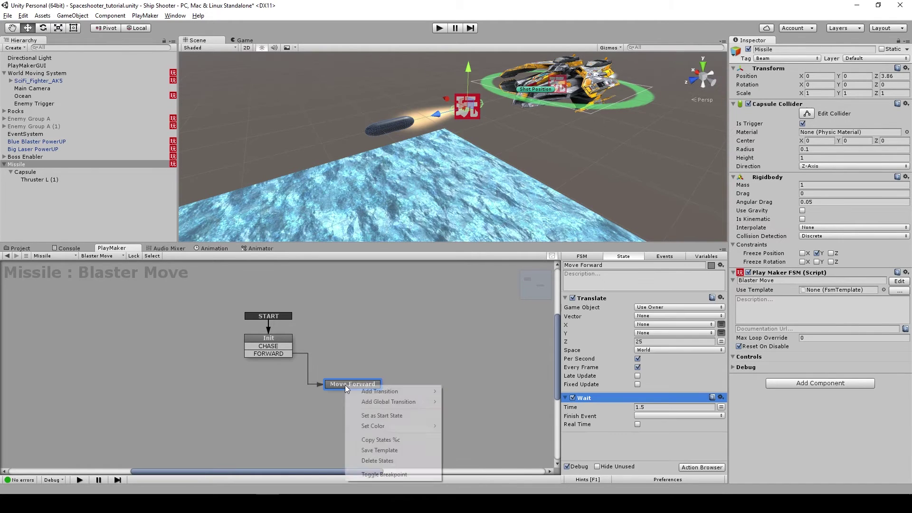
mouse_move(380, 391)
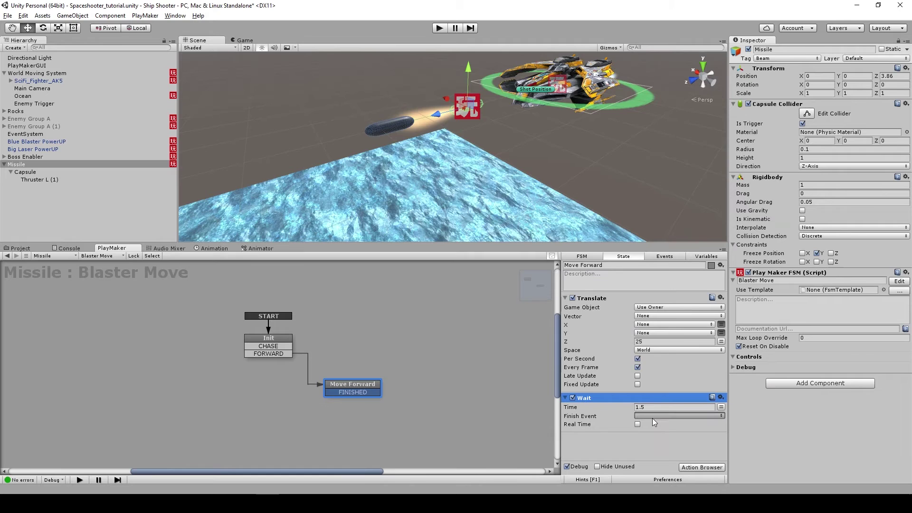
left_click(678, 416)
left_click(655, 341)
Move the Move Forward state beneath Init and add a new state to the right of both
left_click_drag(333, 385, 255, 404)
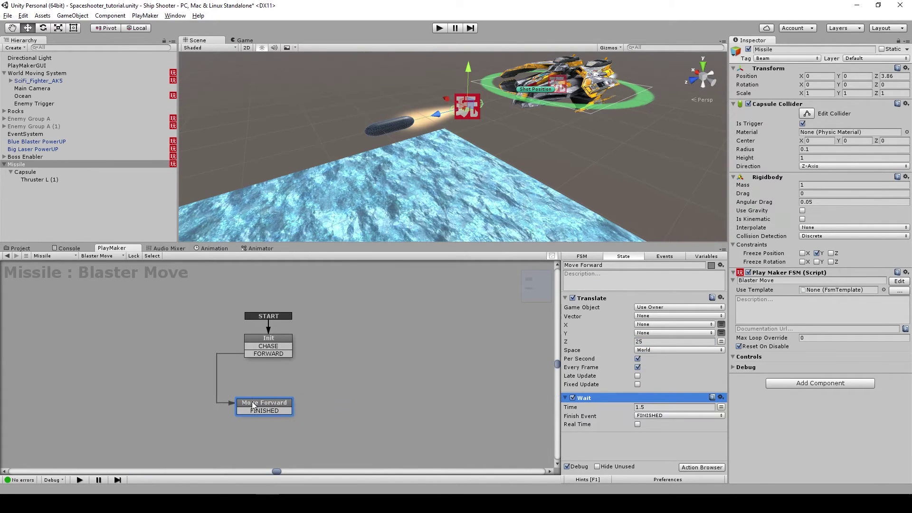
right_click(360, 412)
left_click(402, 311)
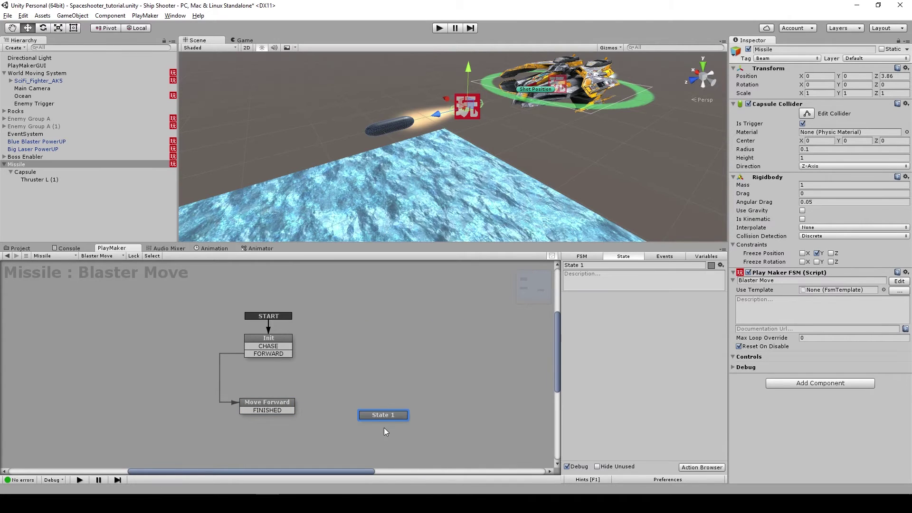
left_click_drag(384, 413, 426, 384)
Link Move Forward's FINISHED transition to the new state and adjust Move Forward's place beneath Init
left_click(280, 408)
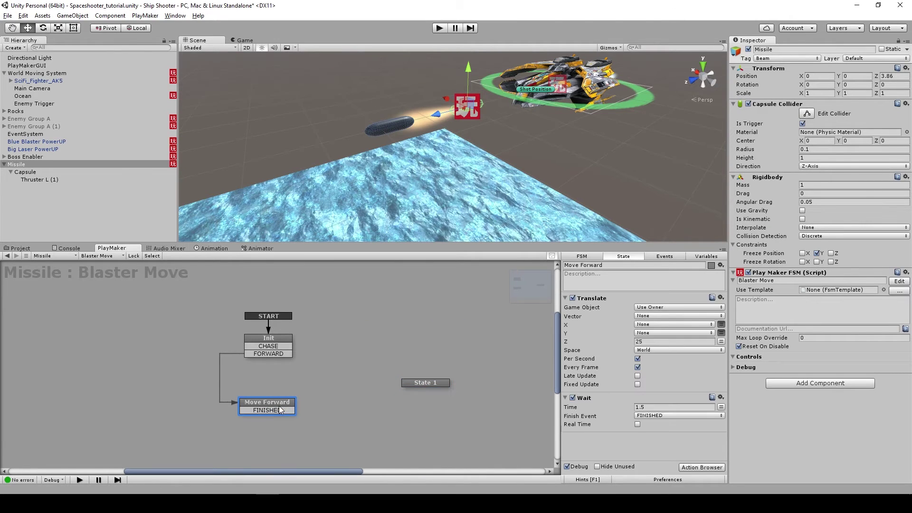
left_click_drag(280, 408, 414, 385)
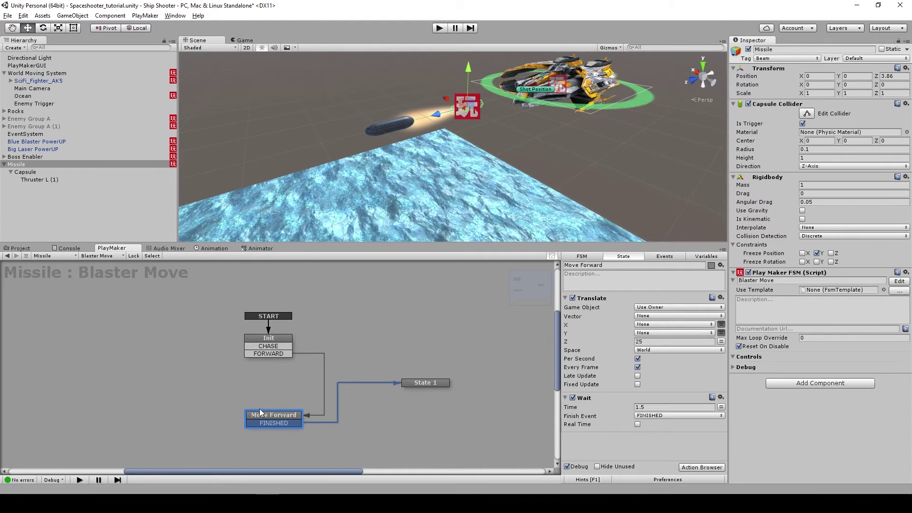
left_click(413, 383)
left_click_drag(255, 417, 243, 419)
Rename the state that FINISHED leads to as Destroy
left_click(439, 383)
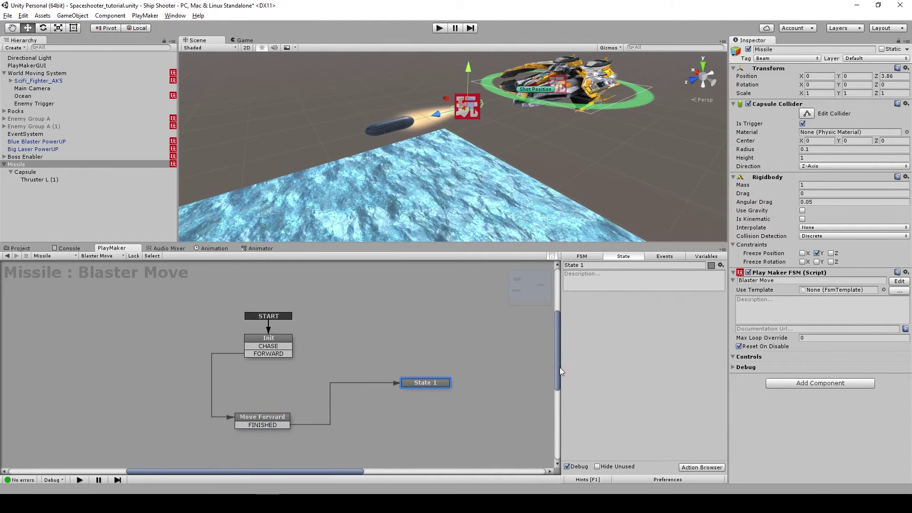
left_click(594, 267)
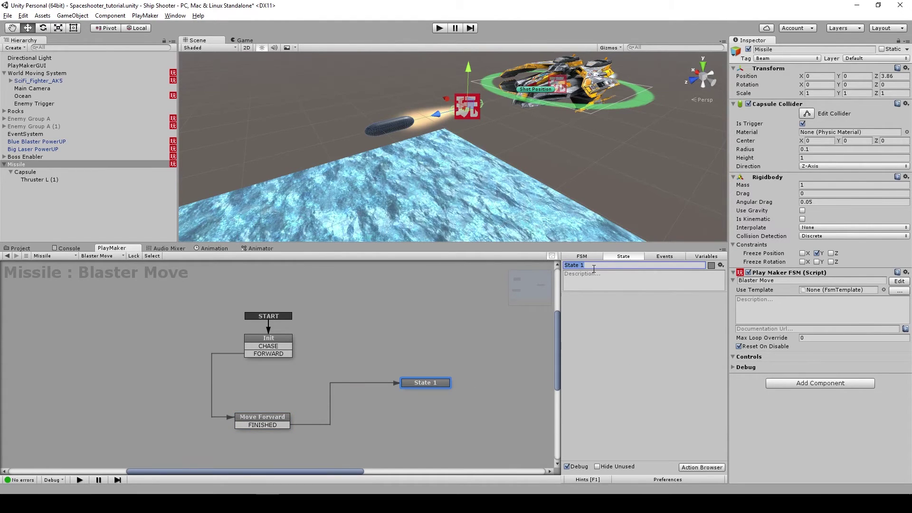
type("Dest")
type("ory")
key("BackSpace")
key("BackSpace")
key("BackSpace")
type("r")
type("iy")
key("BackSpace")
key("BackSpace")
type("oy")
key("Return")
Add the Destroy Self action to the Destroy state
left_click(700, 467)
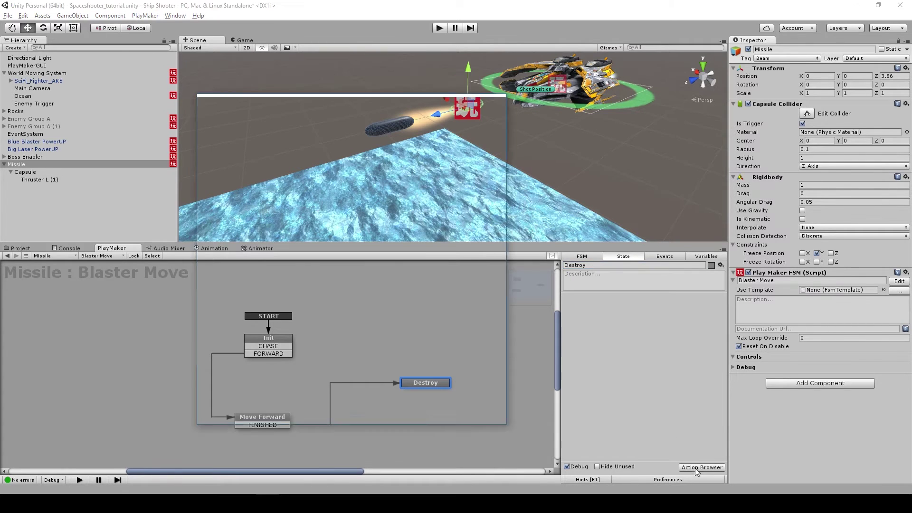
type("Destro")
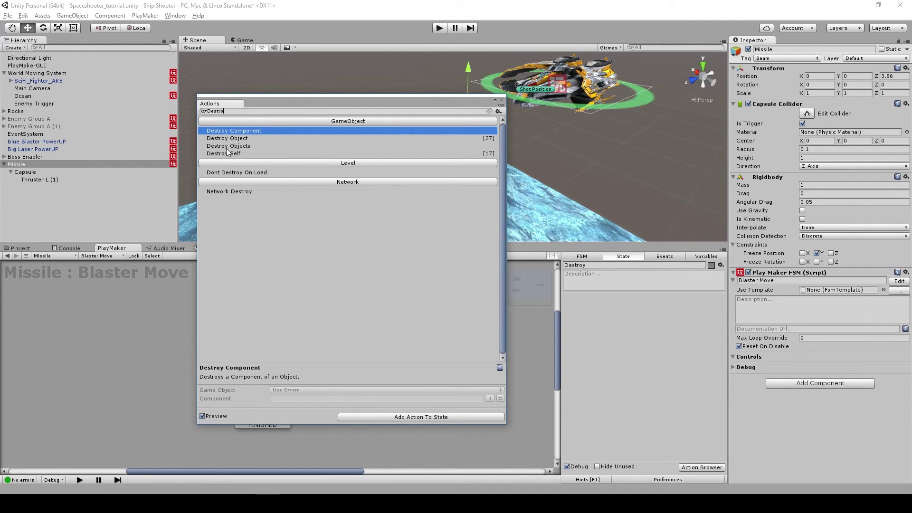
double_click(228, 153)
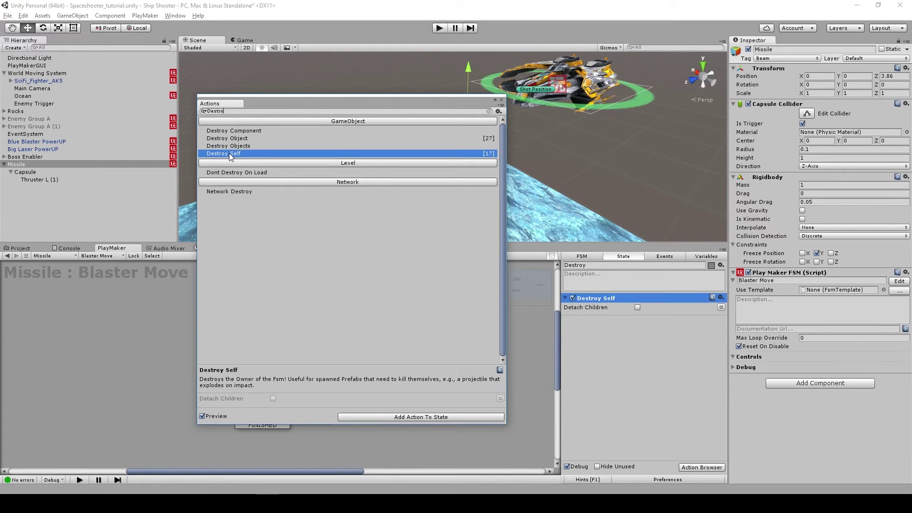
left_click(494, 99)
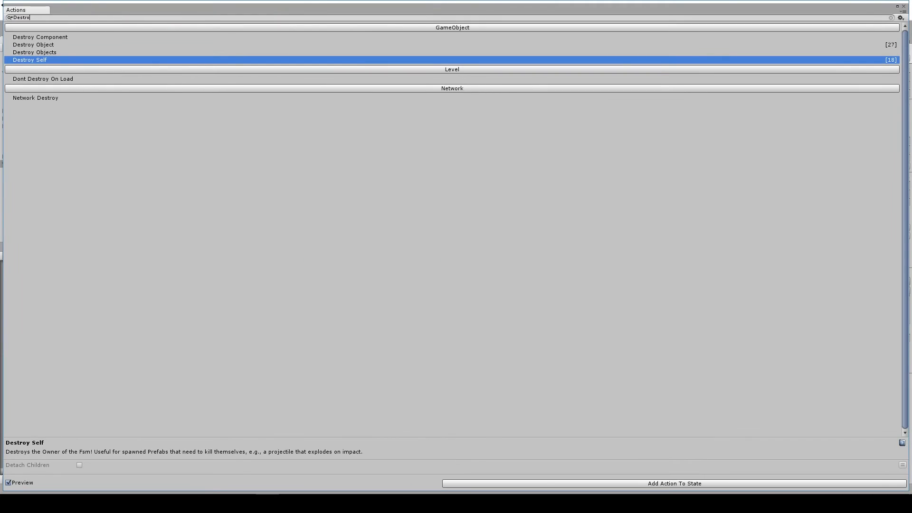
left_click(897, 6)
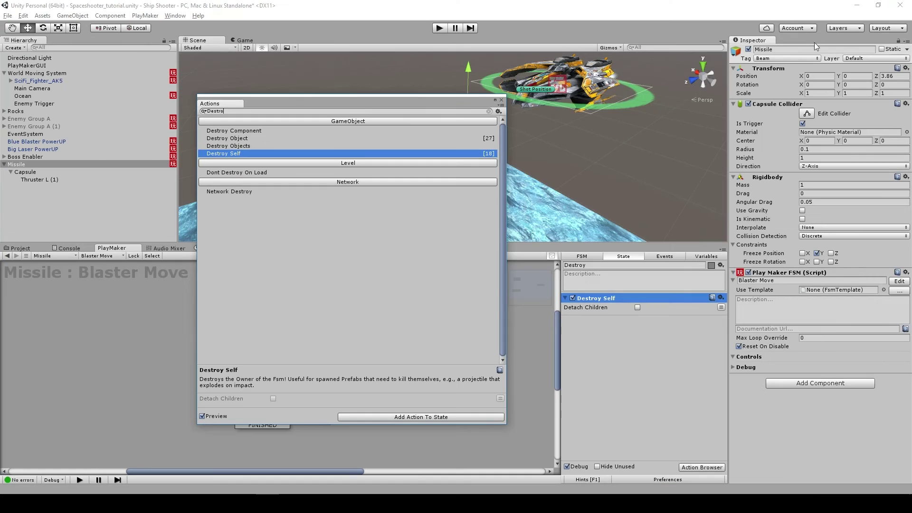
left_click(501, 100)
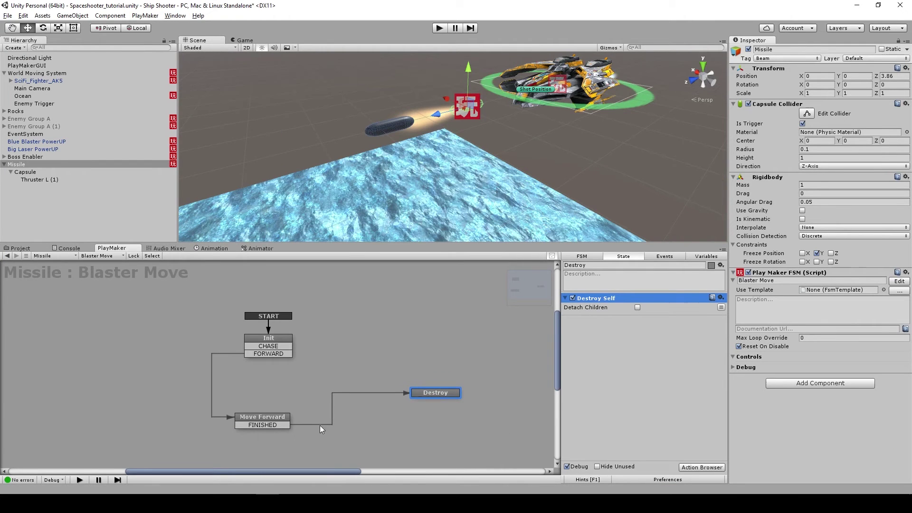
Duplicate the Move Forward state, place the copy to the right of Init and link Init's CHASE transition to it
left_click(277, 418)
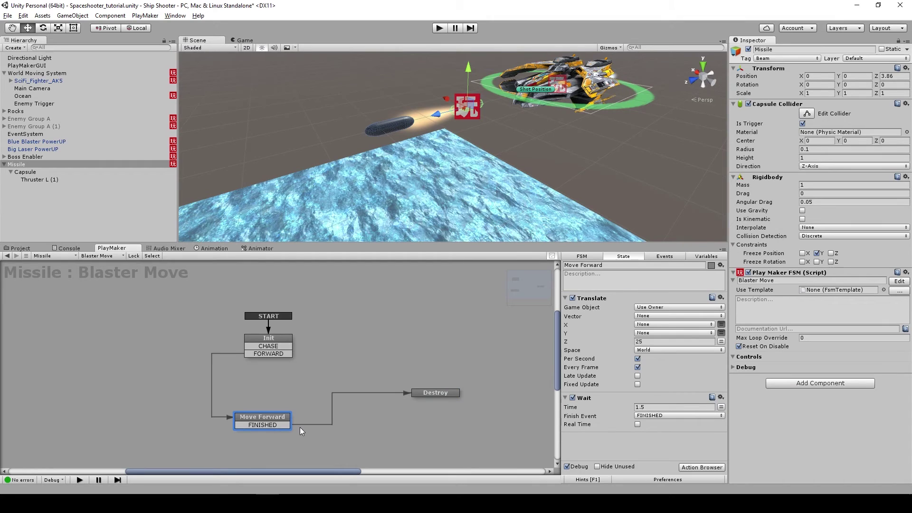
key("ctrl+c")
key("ctrl+v")
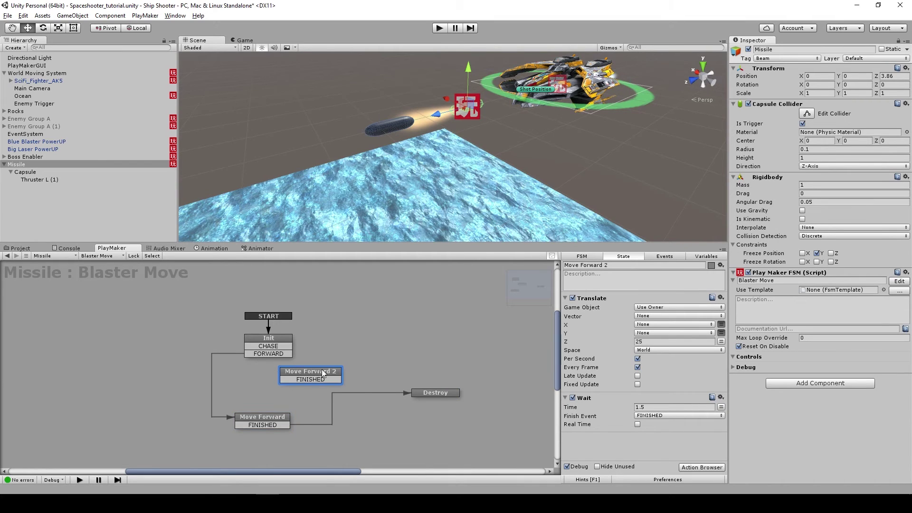
left_click_drag(322, 372, 361, 337)
left_click_drag(286, 348, 336, 334)
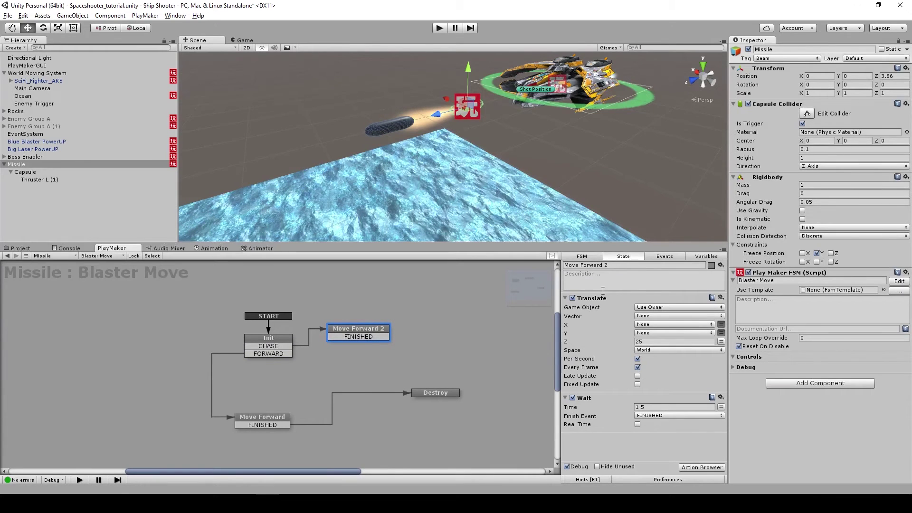
Set the Wait action's time to 0.25 in the copied Move Forward state
left_click(653, 405)
type(".25")
key("Return")
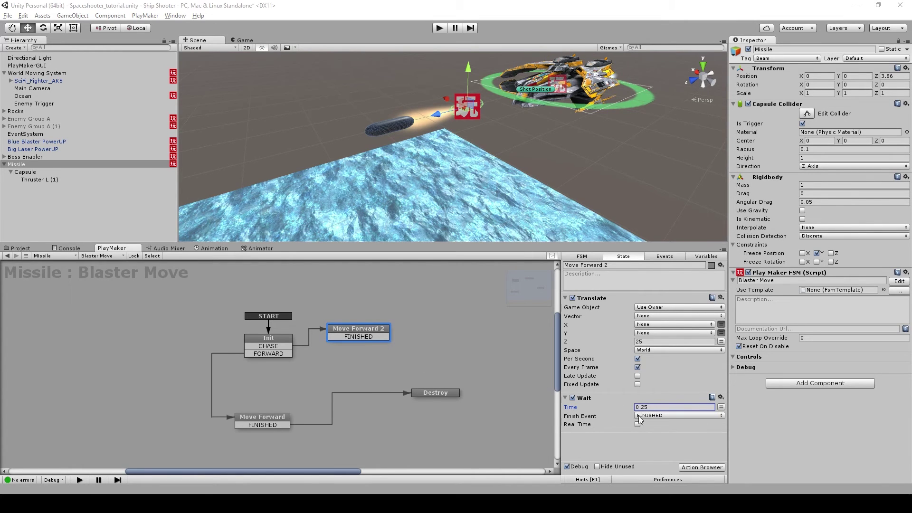
Add a state named Chase above Destroy and link the copied Move Forward state's FINISHED transition to it
right_click(416, 326)
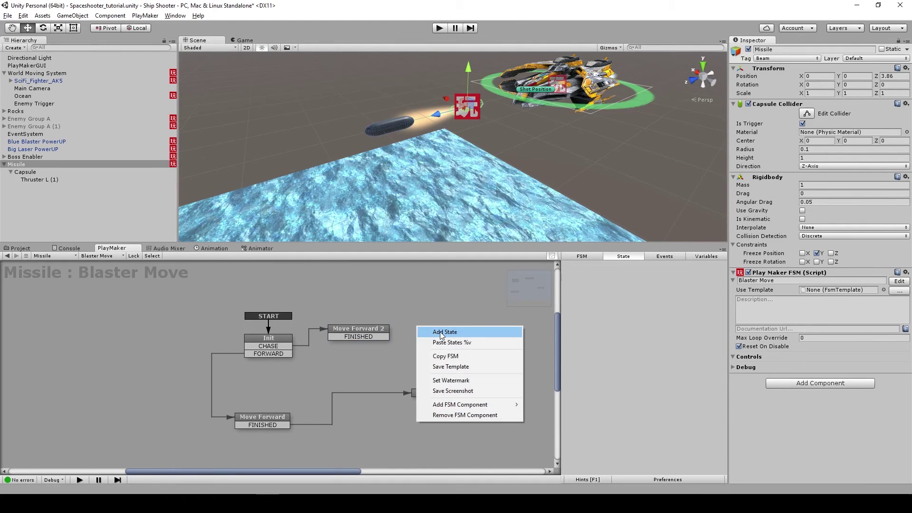
left_click(437, 331)
left_click_drag(391, 336, 419, 353)
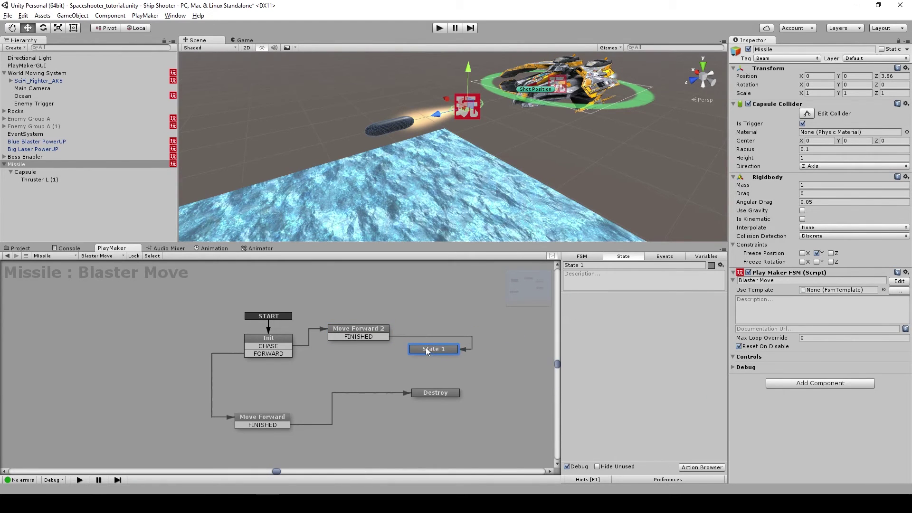
left_click(591, 264)
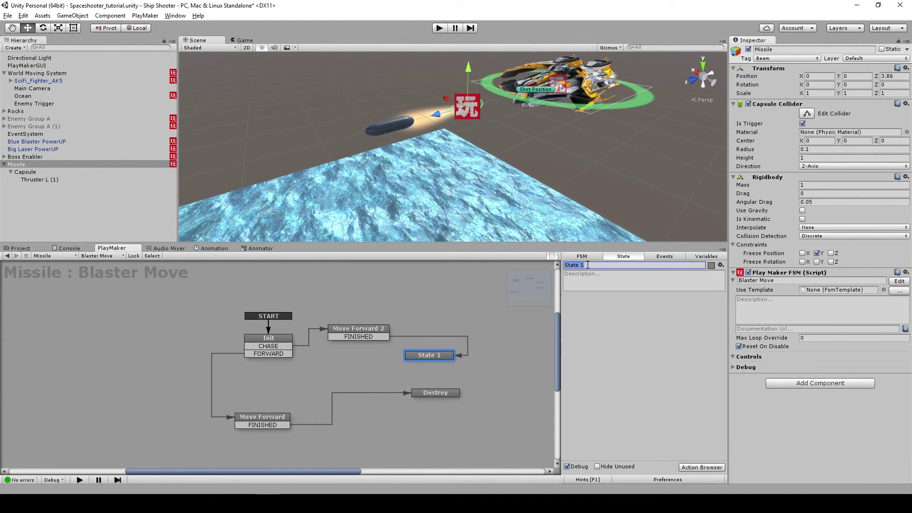
type("Chase")
left_click_drag(429, 356, 437, 355)
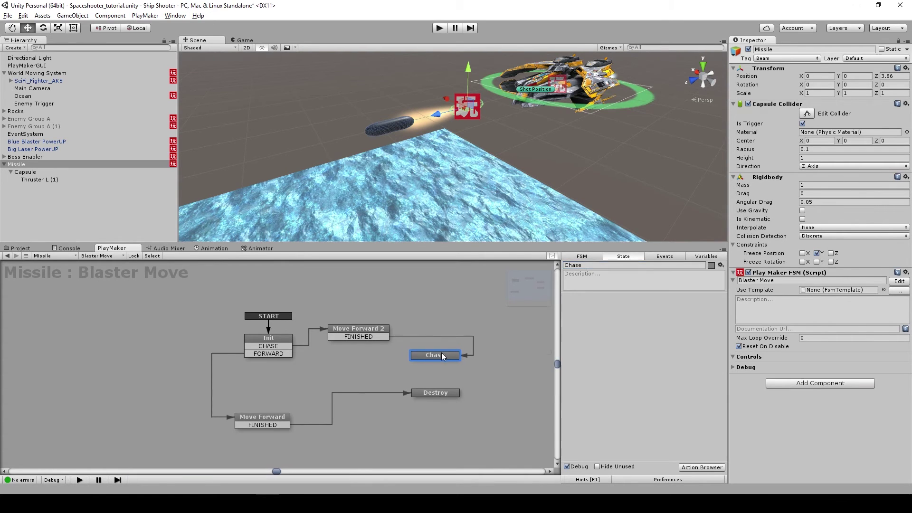
Examine the actions of the Chase state in the MissileDone prefab's FSM and return to the Missile's FSM
left_click(50, 257)
left_click(86, 433)
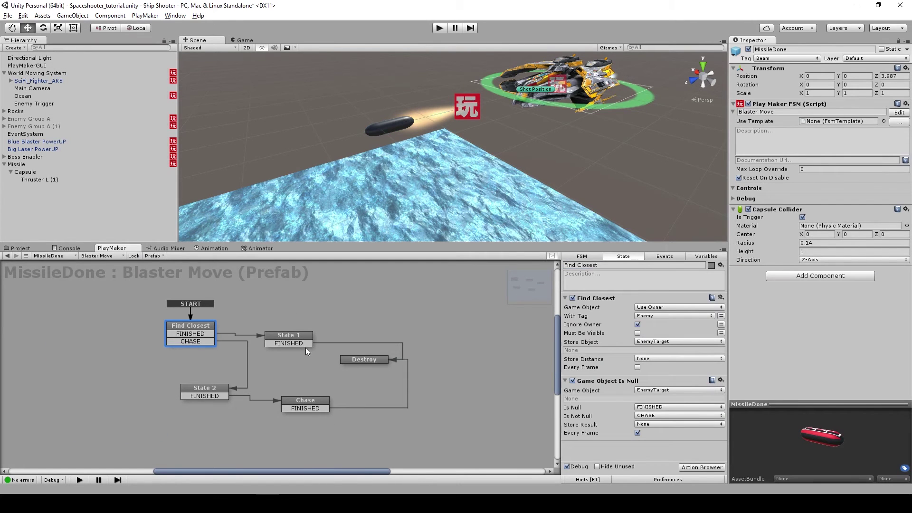
left_click(326, 407)
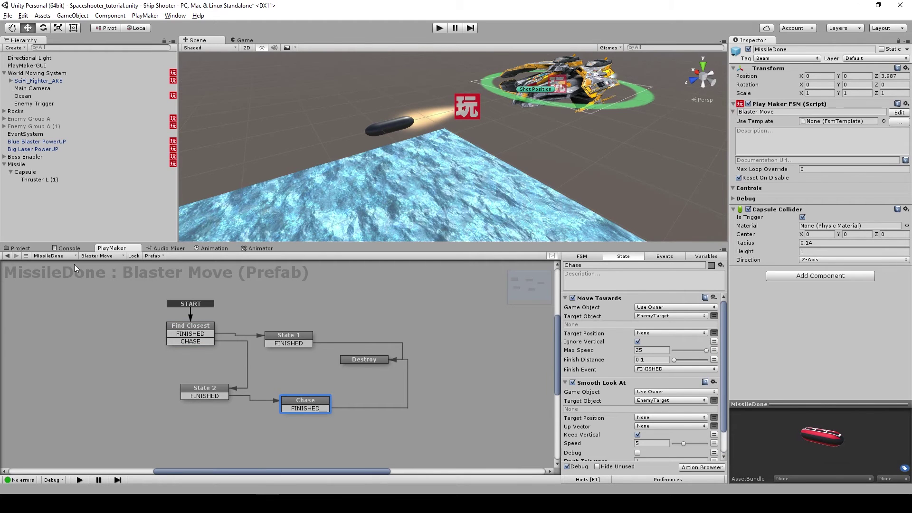
scroll(641, 380, "down", 1)
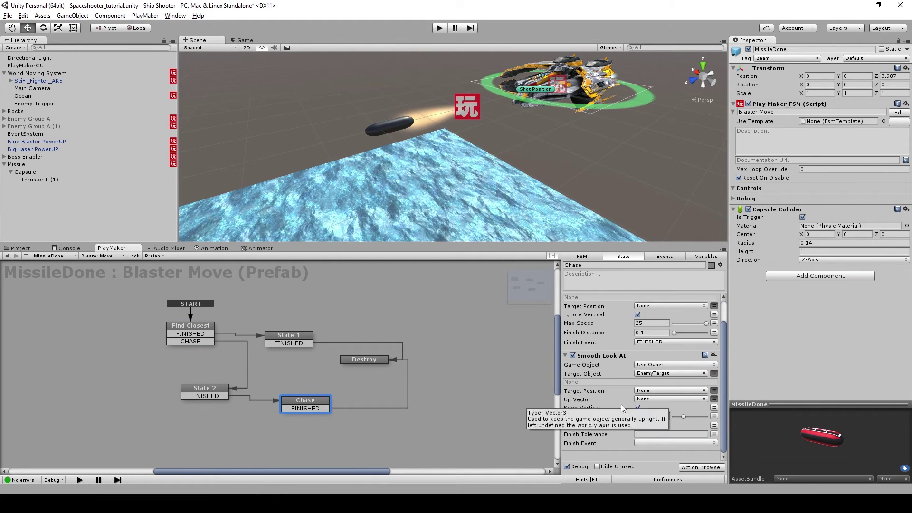
left_click(65, 258)
left_click(85, 423)
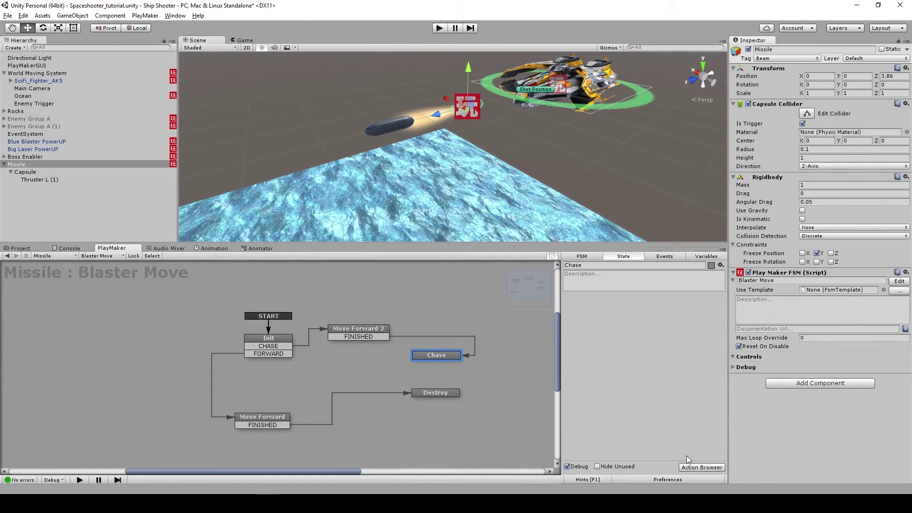
Add the Move Towards action to the Missile's Chase state
left_click(710, 467)
type("move targe")
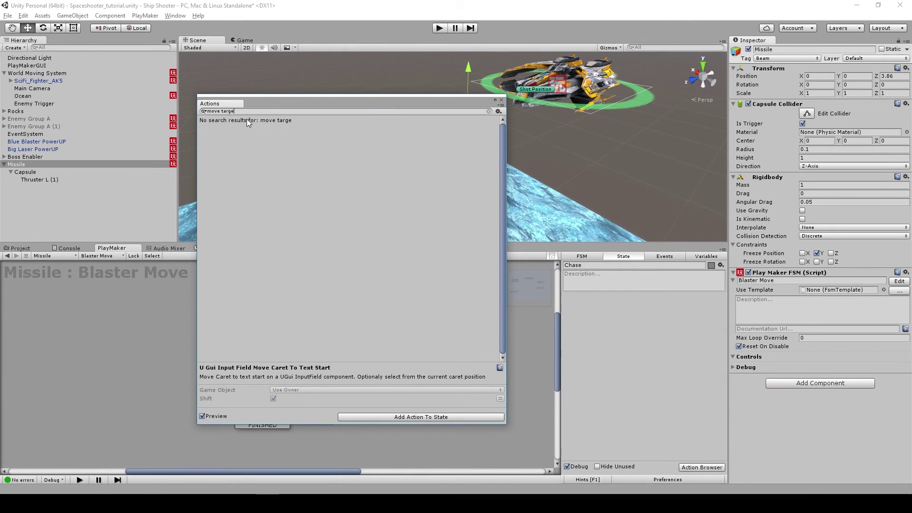
key("BackSpace")
key("BackSpace")
key("BackSpace")
key("BackSpace")
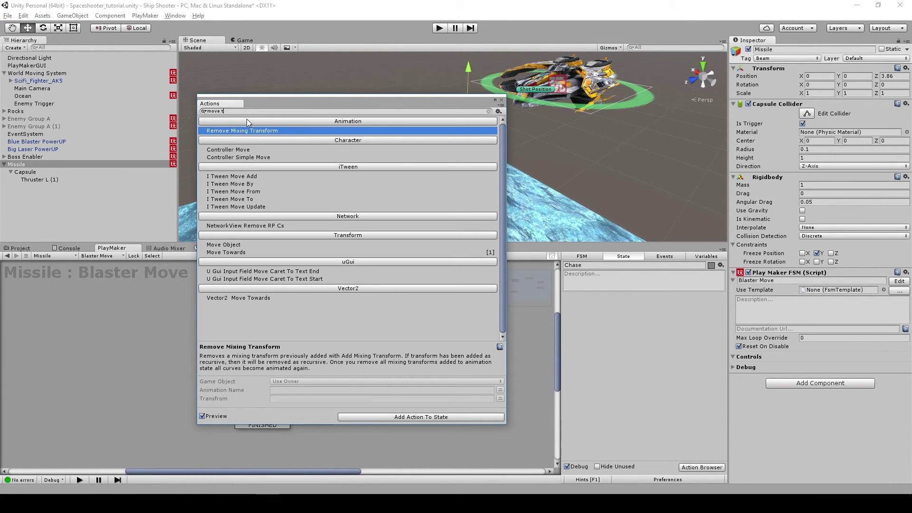
double_click(226, 252)
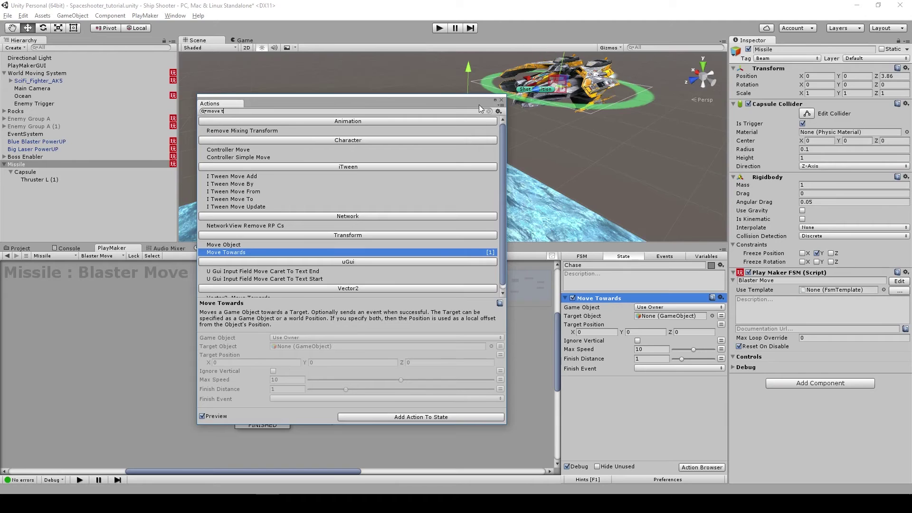
left_click(501, 100)
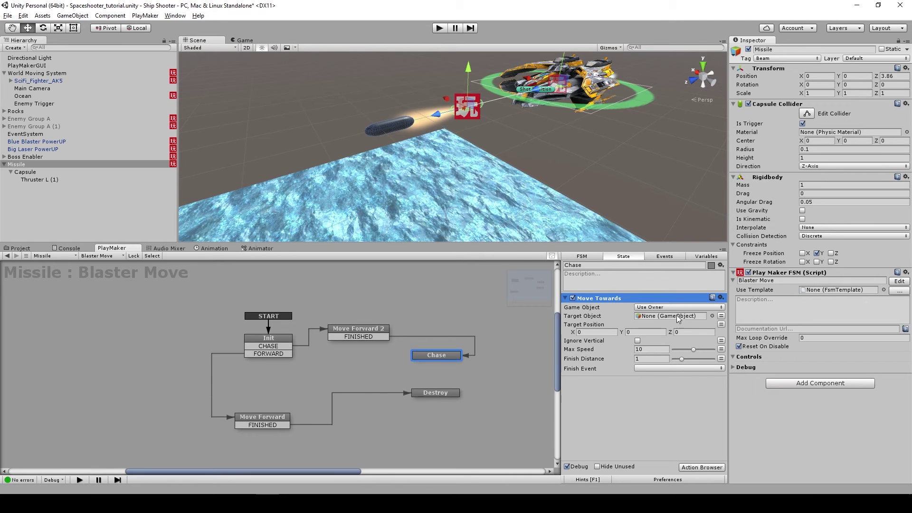
Use the Enemy variable as Move Towards' Target Object and set Max Speed to 25, matching the forward Translate speed
left_click(721, 316)
left_click(667, 316)
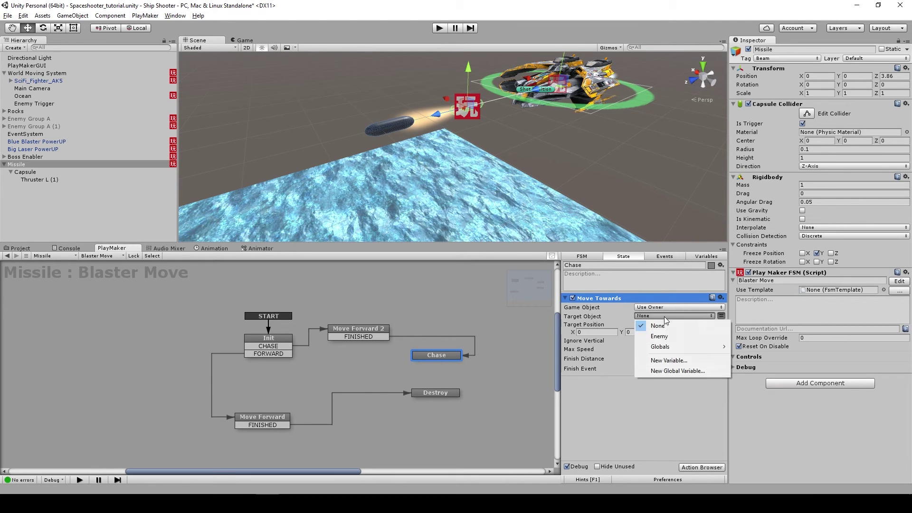
left_click(653, 337)
left_click(645, 357)
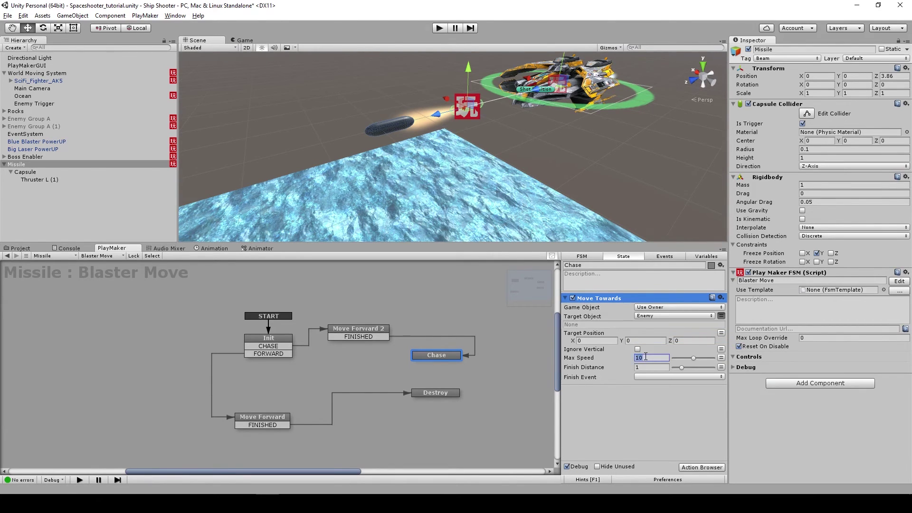
type("25")
left_click(338, 332)
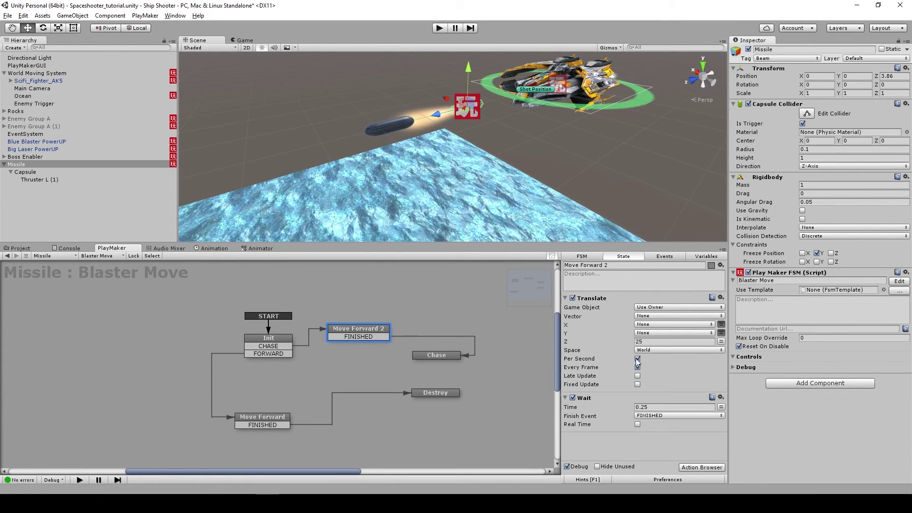
left_click(429, 355)
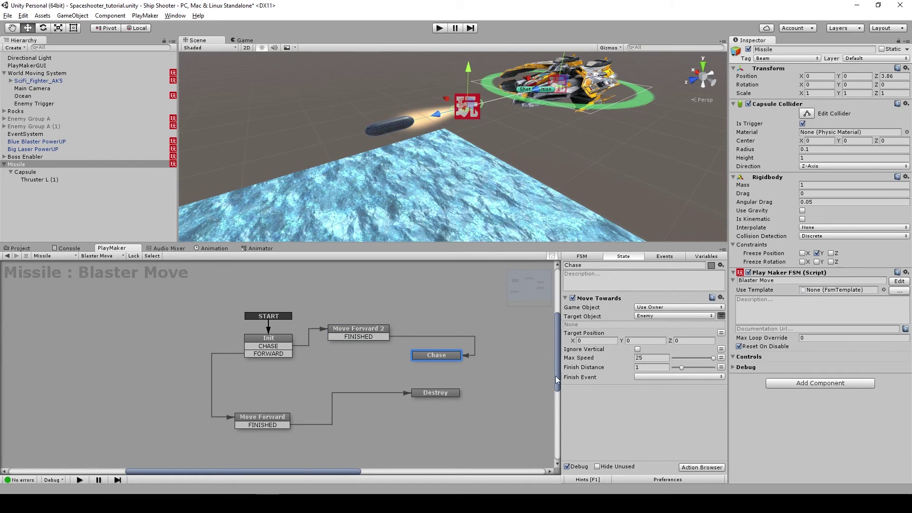
Give the Chase state a FINISHED transition leading to Destroy and choose FINISHED as Move Towards' Finish Event
right_click(441, 355)
mouse_move(499, 359)
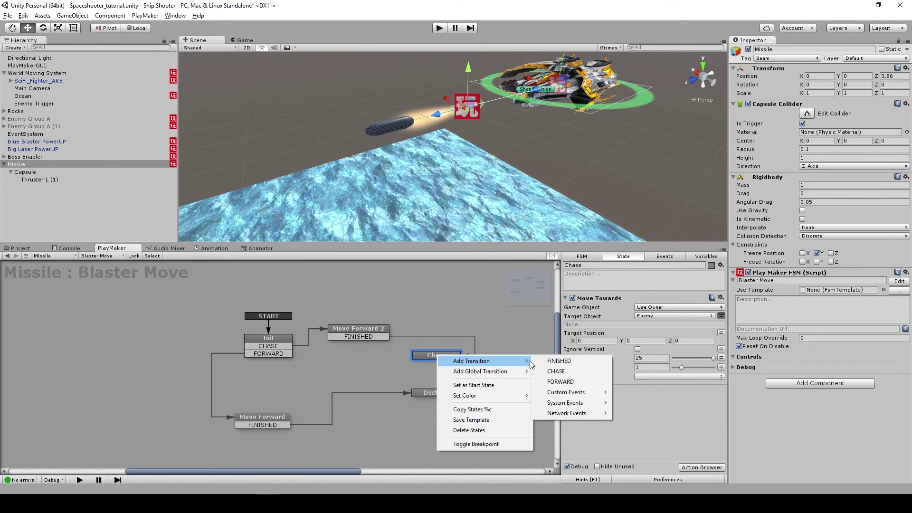
left_click(584, 360)
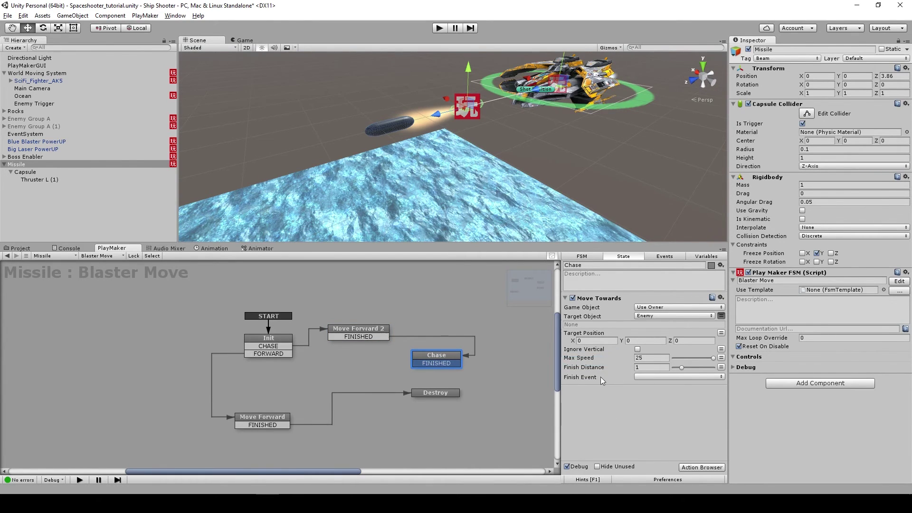
left_click(658, 377)
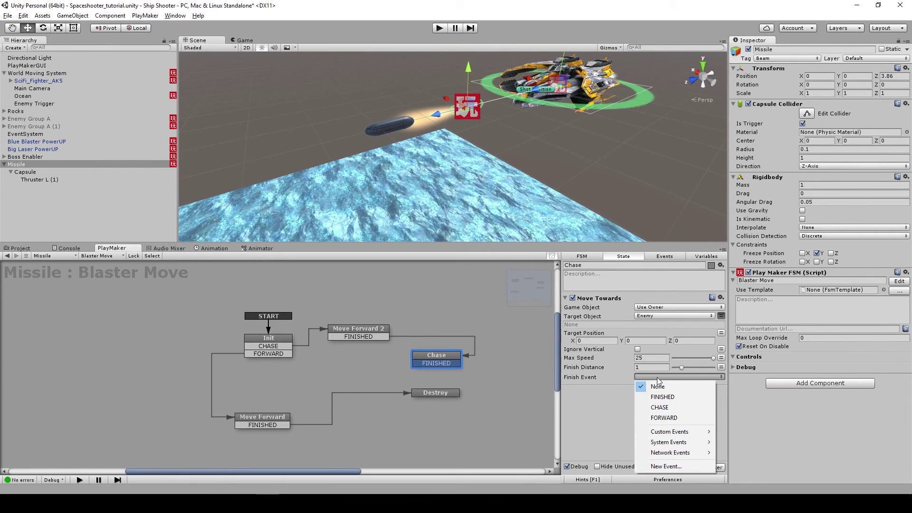
left_click(673, 395)
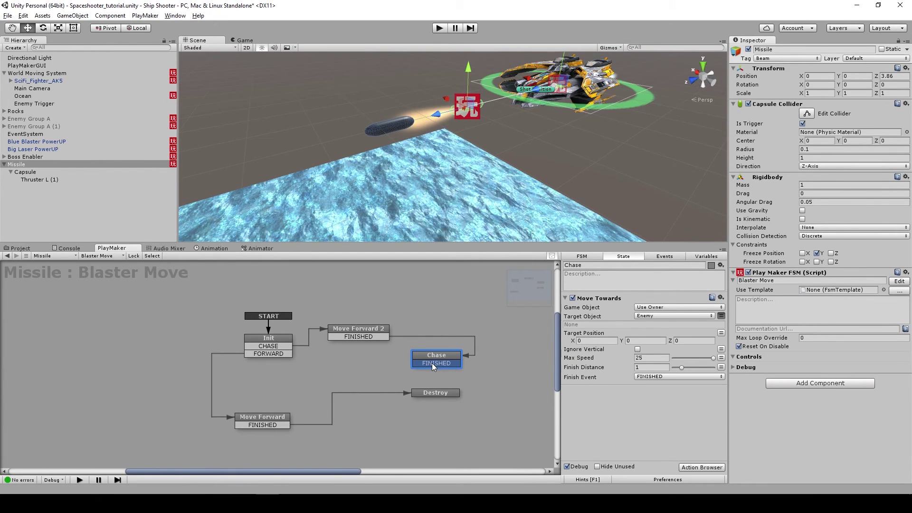
left_click_drag(432, 363, 432, 392)
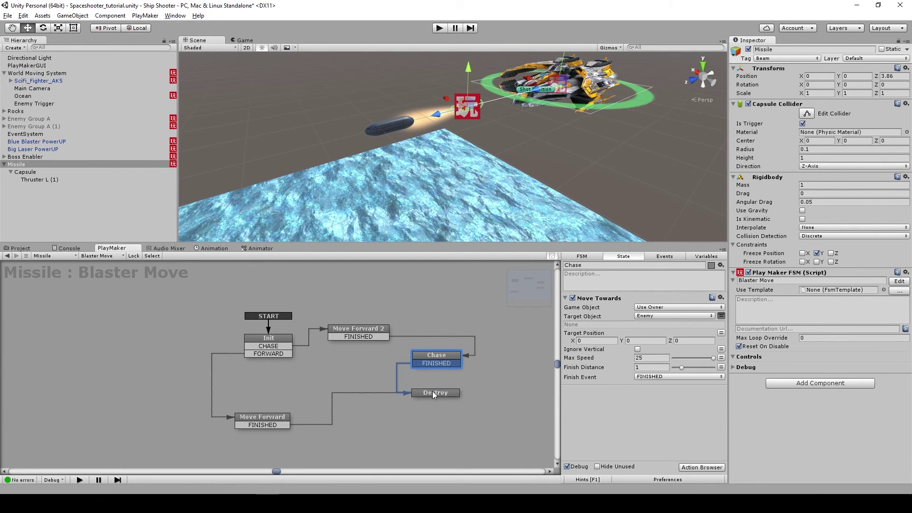
Add the Smooth Look At action to the Chase state
left_click(698, 467)
type("smooth")
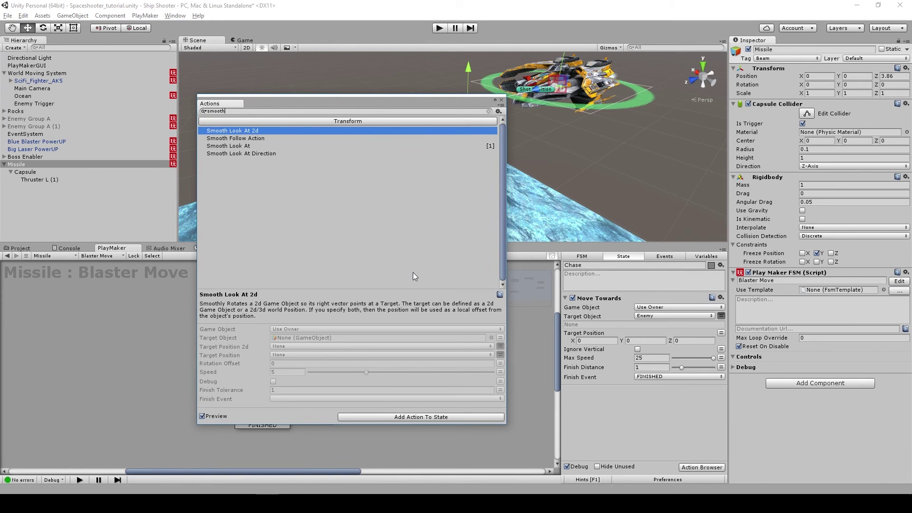
double_click(245, 147)
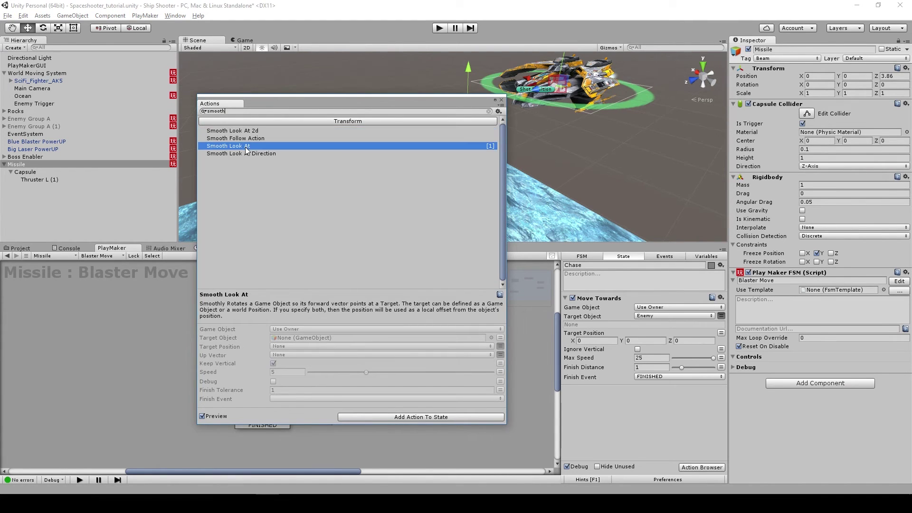
left_click(501, 101)
Use the Enemy variable as the Target Object of the Chase state's Smooth Look At action
scroll(634, 427, "up", 2)
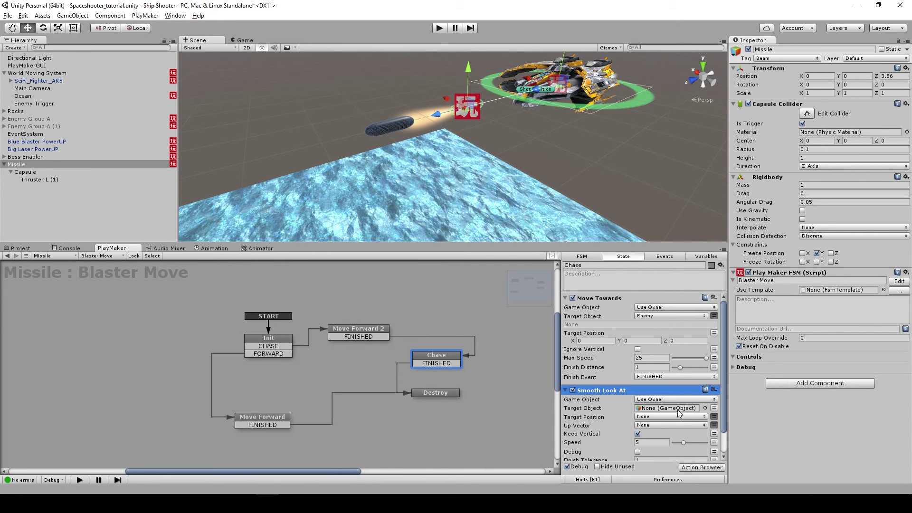
left_click(713, 411)
left_click(684, 408)
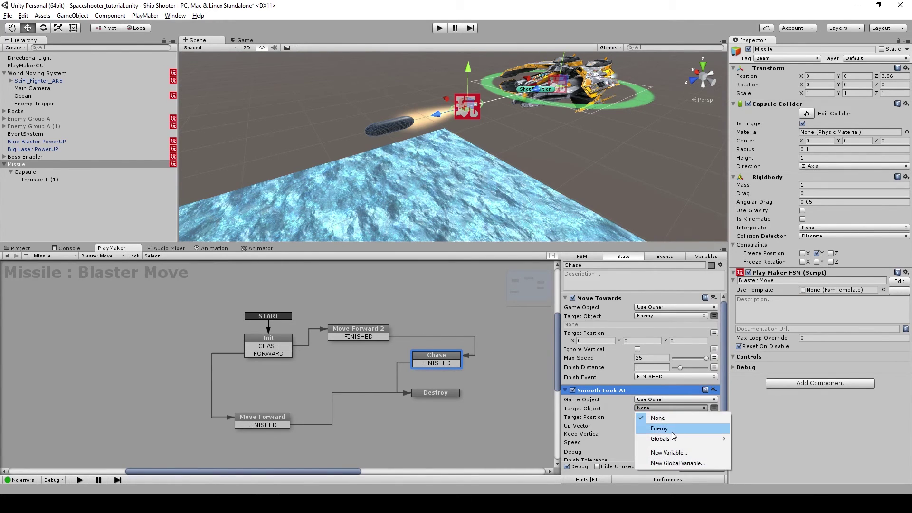
left_click(674, 426)
scroll(631, 405, "down", 3)
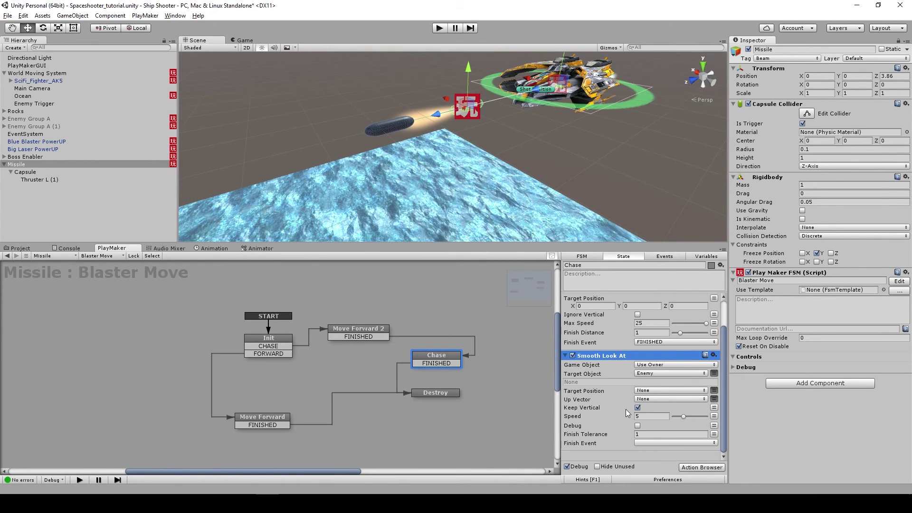
Collapse the Chase state's two actions and tidy the graph by moving Destroy lower and placing Chase between Move Forward 2 and Destroy
left_click(565, 356)
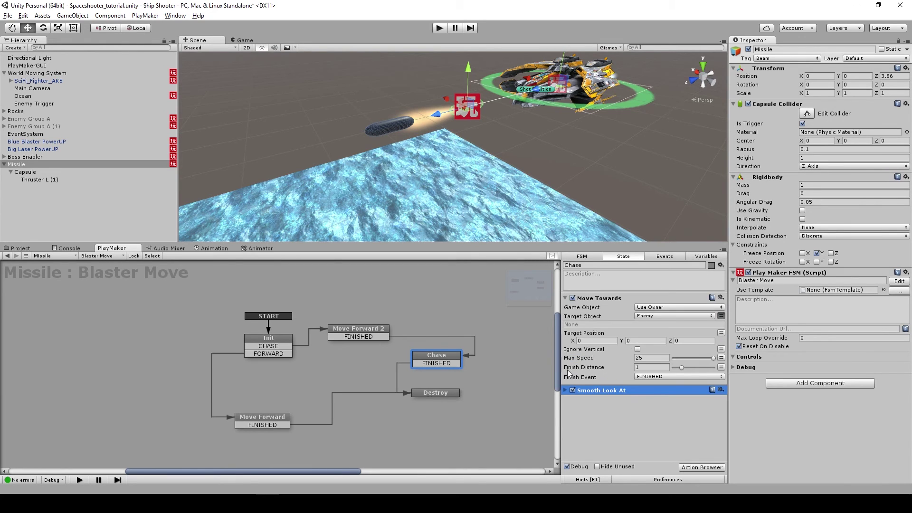
left_click(566, 298)
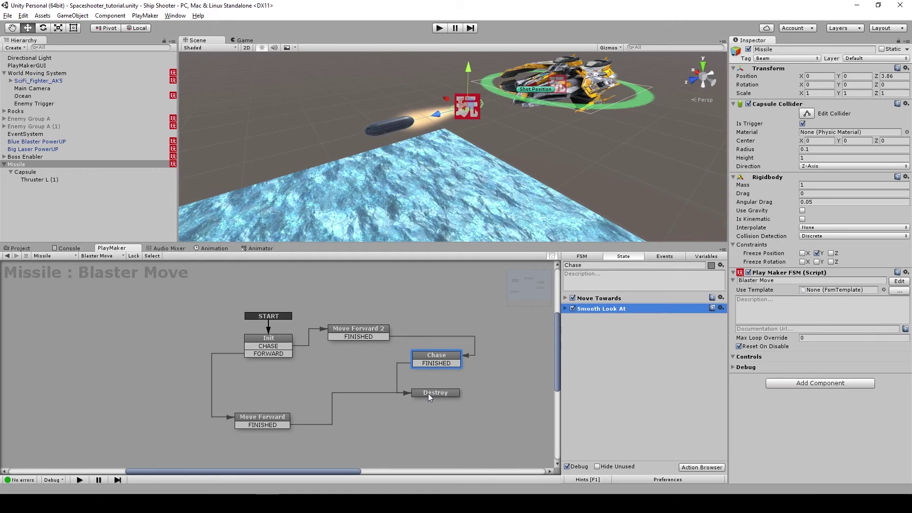
left_click_drag(429, 393, 417, 421)
left_click_drag(432, 360, 363, 372)
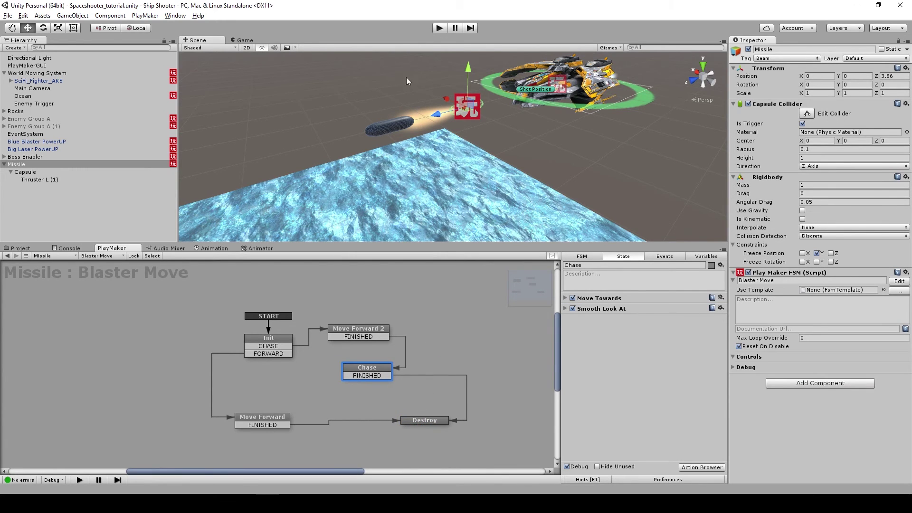
Save the Missile object as a prefab in the project's Prefabs folder
left_click(24, 250)
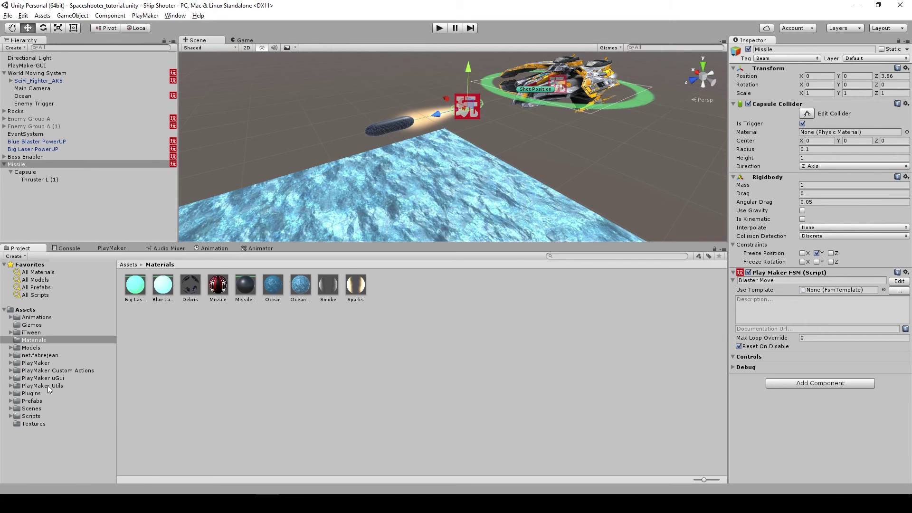
left_click(33, 401)
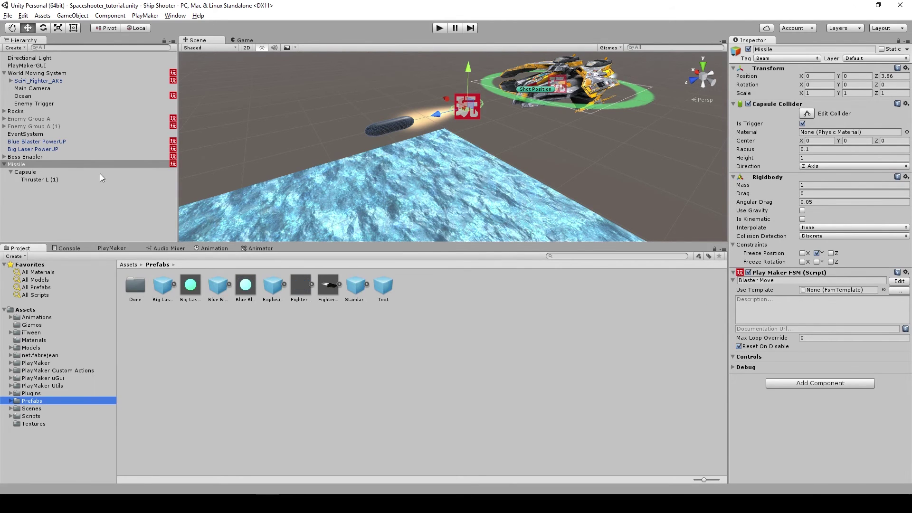
left_click_drag(21, 164, 359, 402)
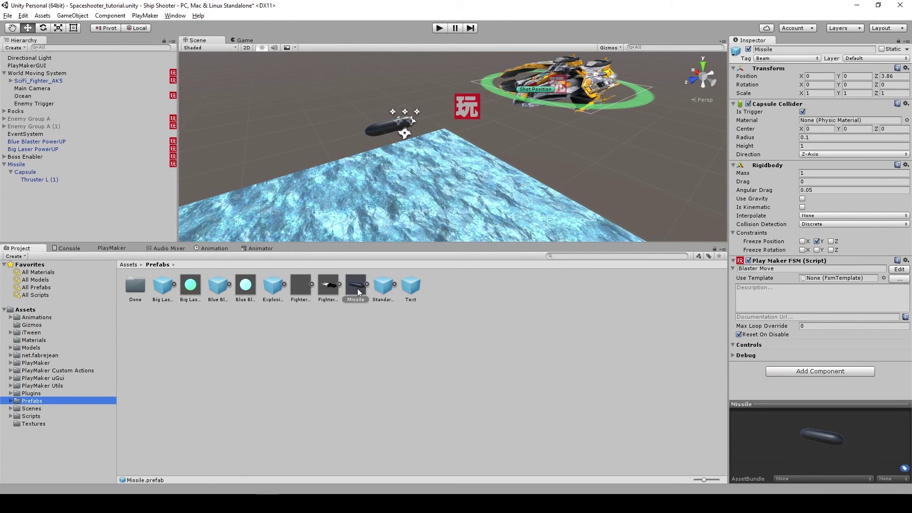
Set the Z position of the Missile's Capsule child to 0
left_click(19, 166)
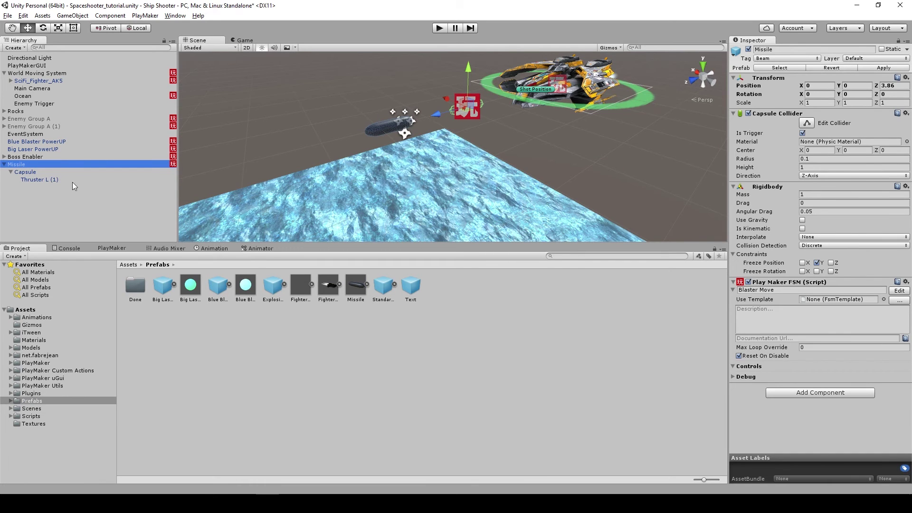
left_click_drag(464, 174, 267, 115, "alt")
left_click(35, 171)
left_click_drag(295, 143, 317, 122, "alt")
left_click(888, 86)
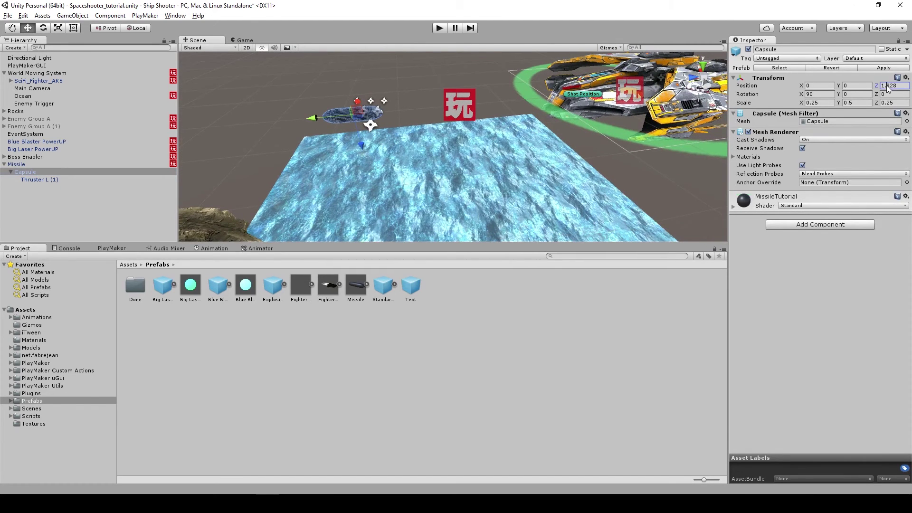
type("0")
left_click_drag(475, 164, 604, 143, "alt")
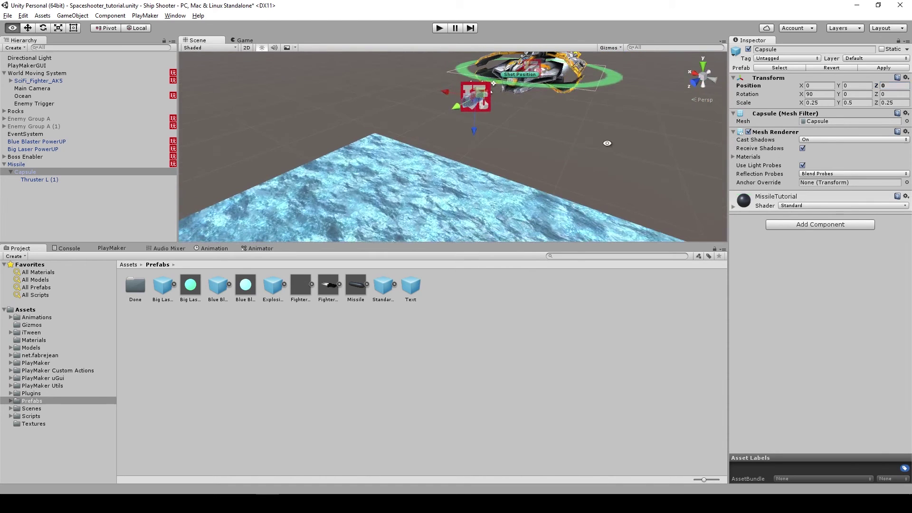
Apply the Capsule and Missile changes to the Missile prefab
left_click(894, 68)
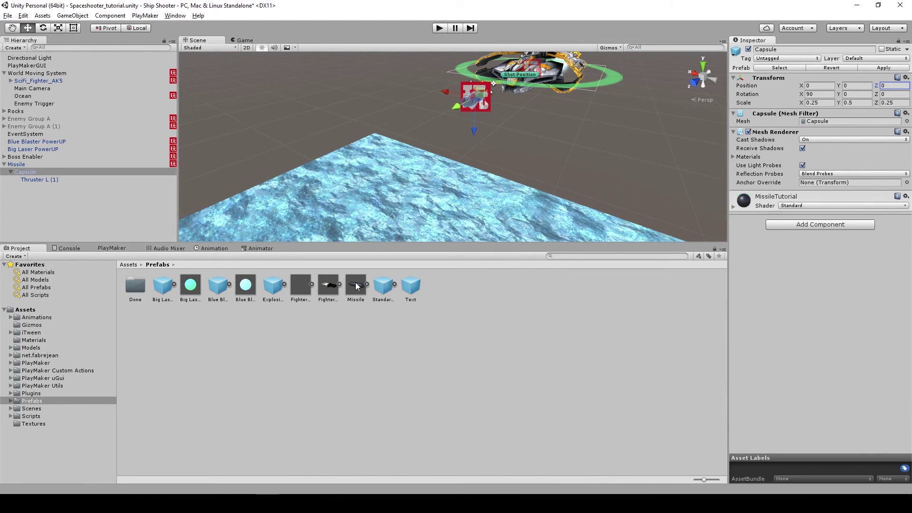
left_click(30, 164)
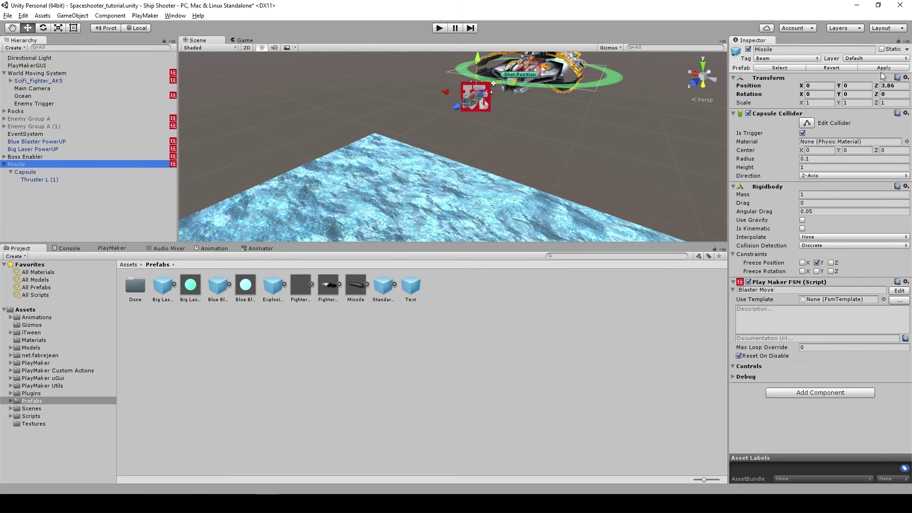
left_click(881, 68)
Delete the Missile instance from the scene
left_click(48, 166)
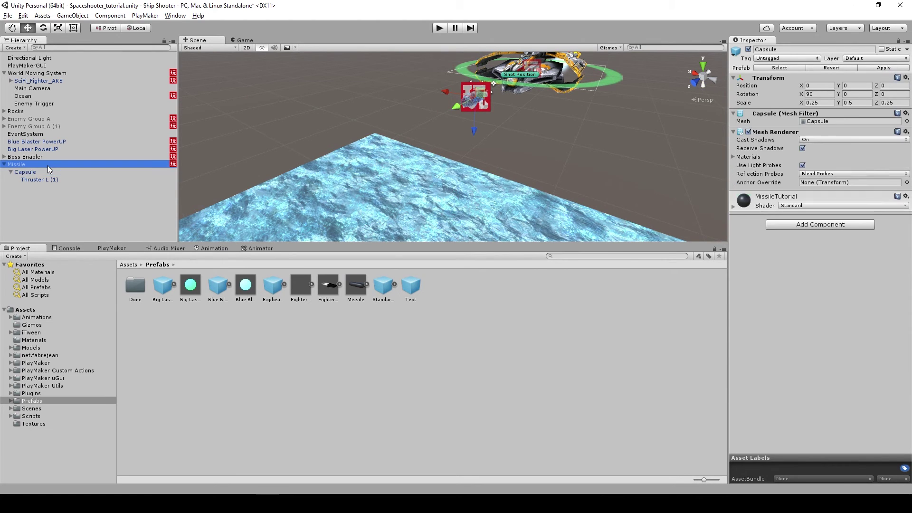
key("Delete")
left_click_drag(490, 156, 265, 185, "alt")
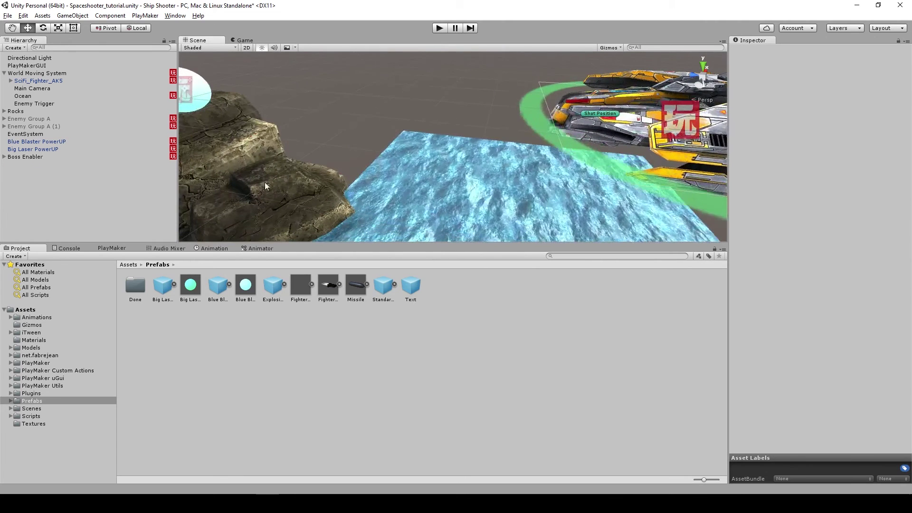
Open the AK5 Fire FSM of the SciFi_Fighter_AK5 ship in PlayMaker
left_click(112, 248)
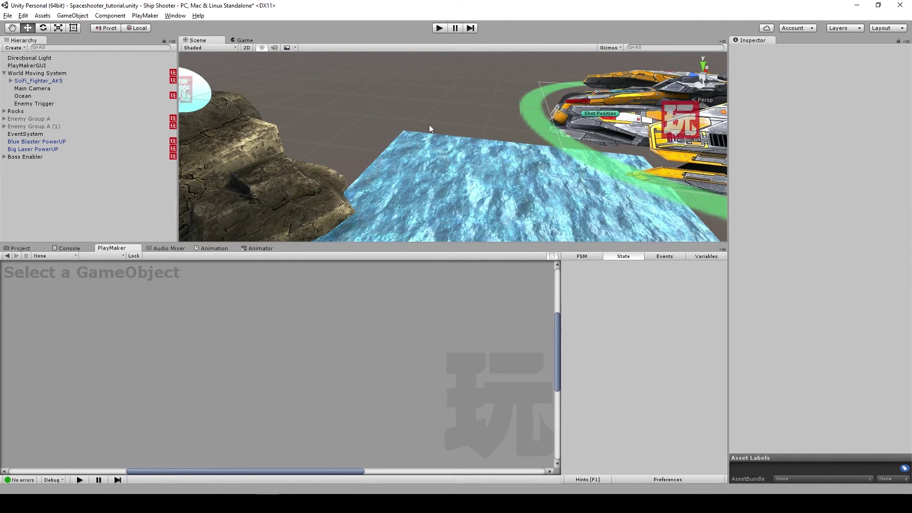
left_click(51, 81)
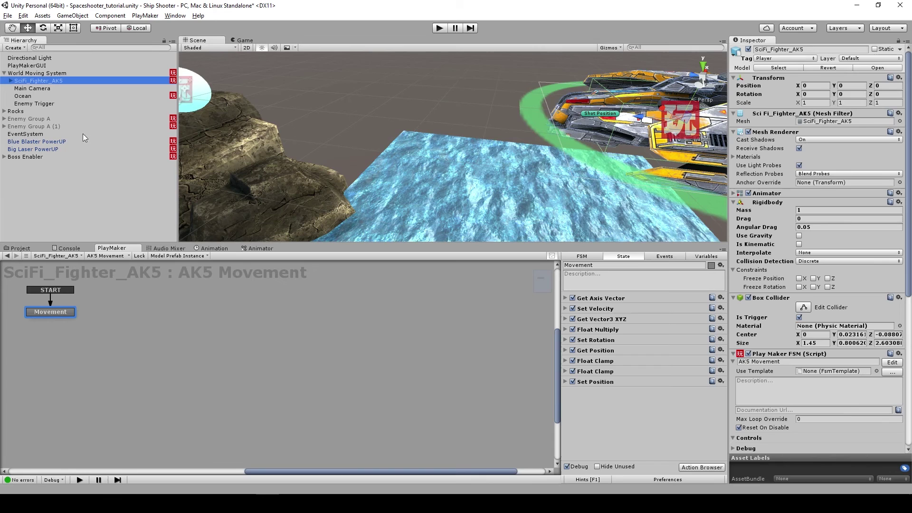
middle_click_drag(93, 338, 212, 349)
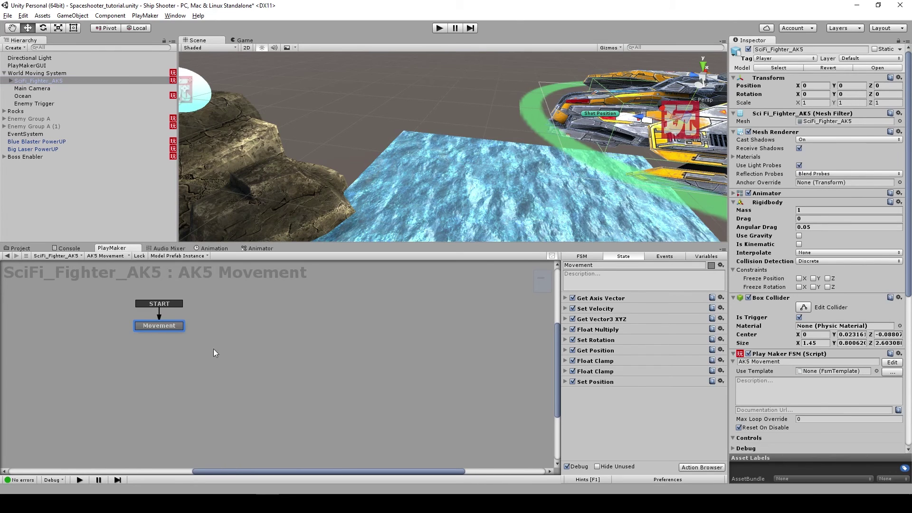
left_click(105, 255)
left_click(143, 272)
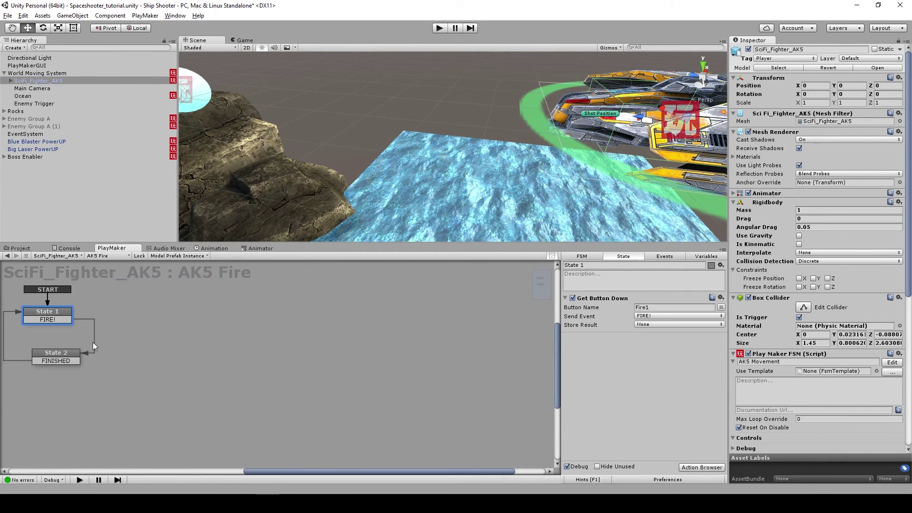
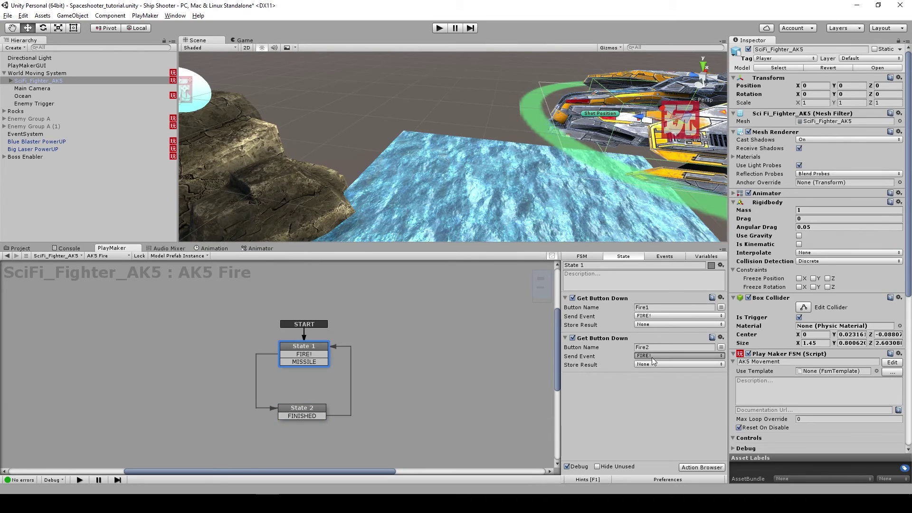
Set the Fire2 Get Button Down's Send Event to MISSILE and link State 1's MISSILE transition to a duplicate of State 2
left_click(653, 397)
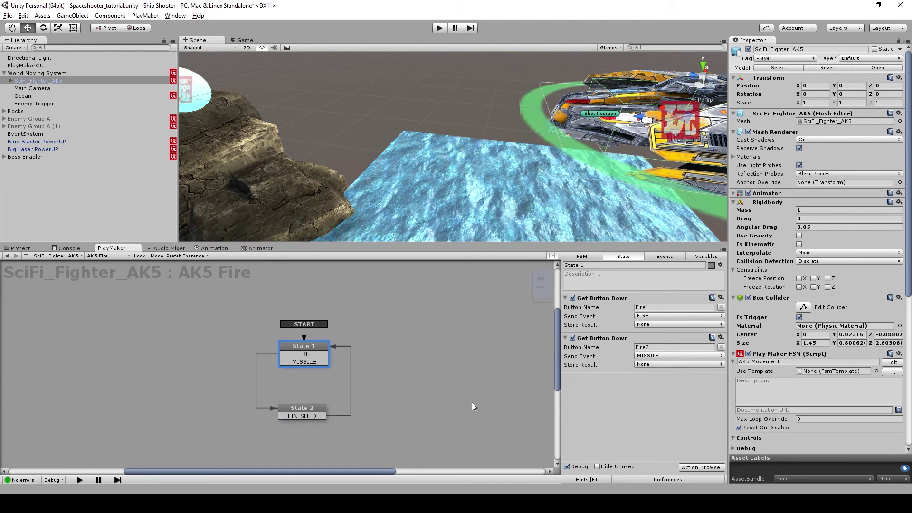
left_click(295, 409)
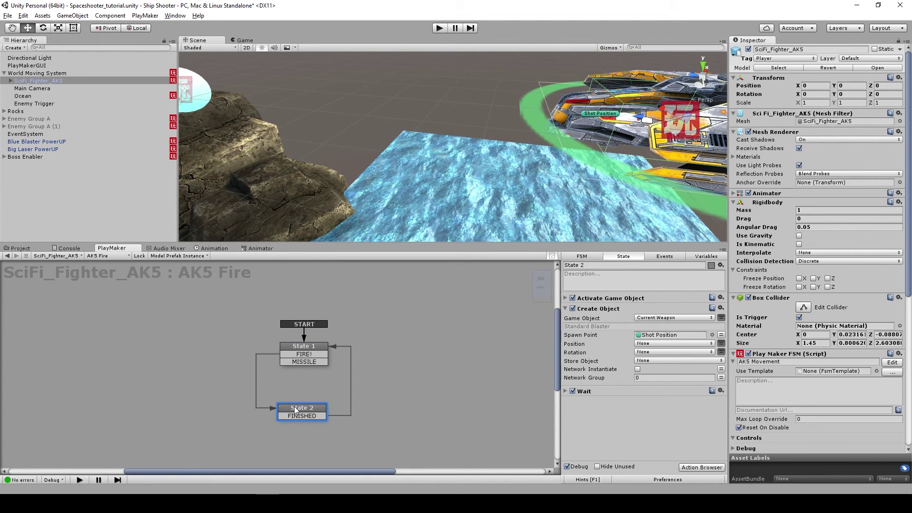
key("ctrl+d")
left_click_drag(320, 377, 424, 366)
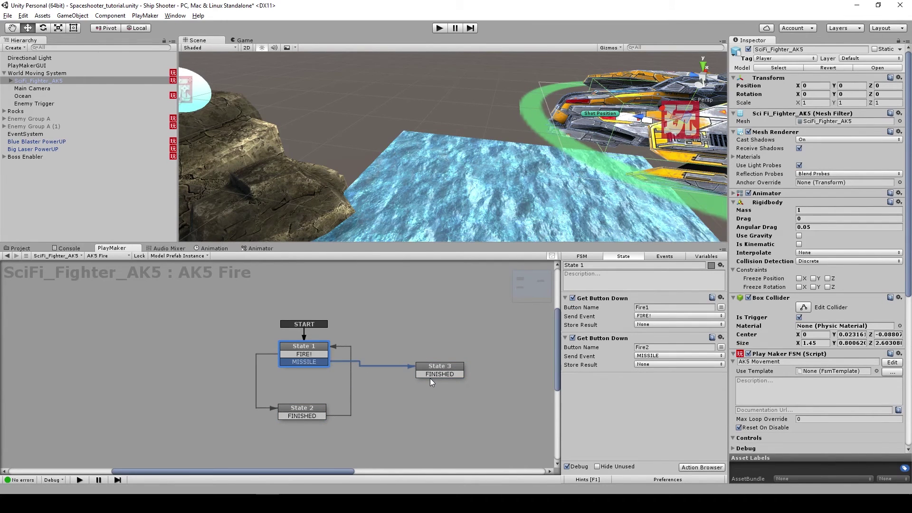
left_click(428, 376)
left_click_drag(439, 367, 381, 396)
Set the Wait time in State 3 to 0.15 and check its Activate Game Object action
left_click(579, 390)
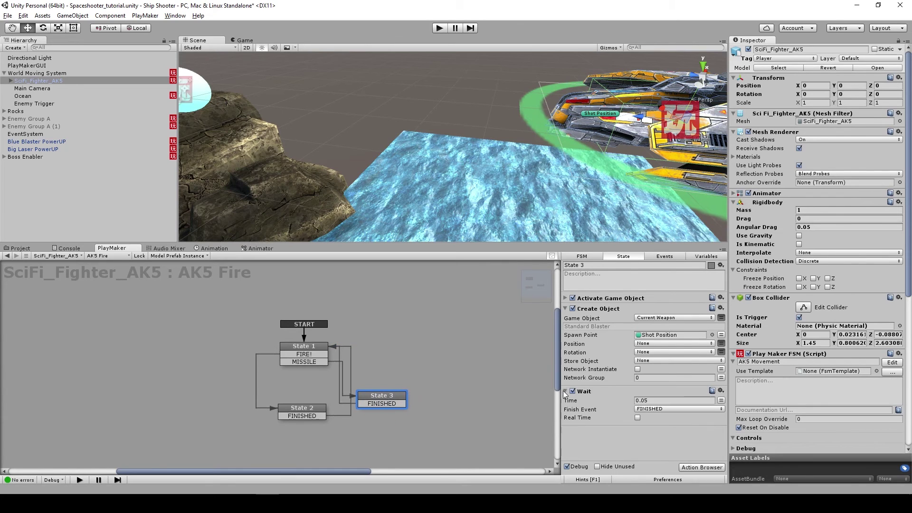
left_click(660, 400)
type("0.15")
left_click(565, 298)
left_click(565, 298)
left_click(650, 317)
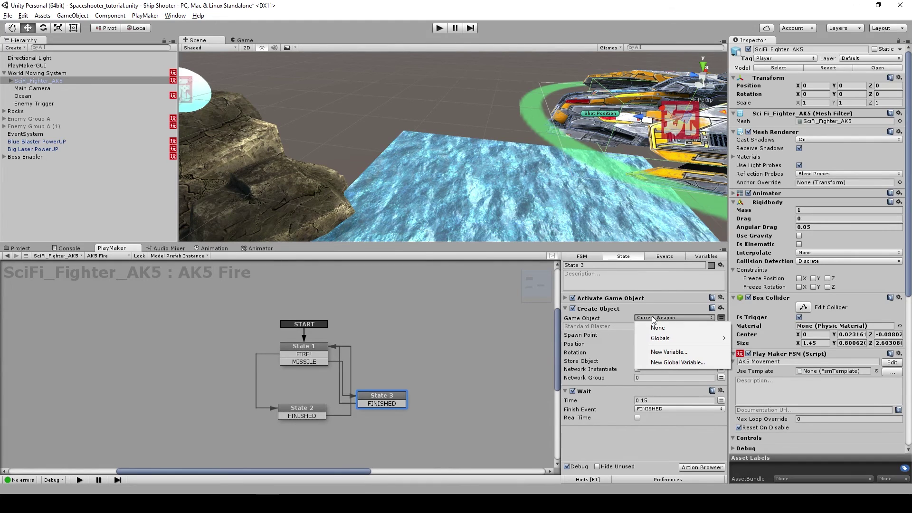
left_click(645, 317)
left_click(645, 317)
left_click(646, 450)
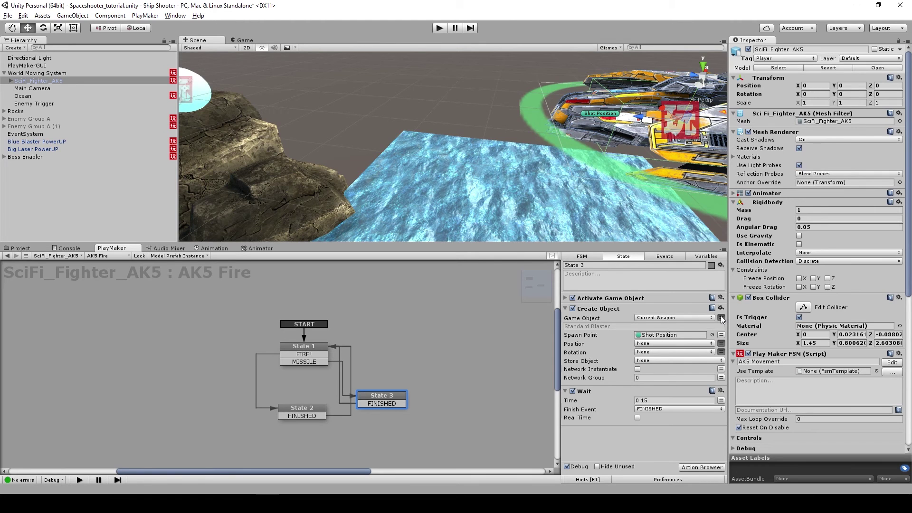
Make State 3's Create Object spawn the Missile prefab instead of a variable, and check the FSM's variables
left_click(722, 319)
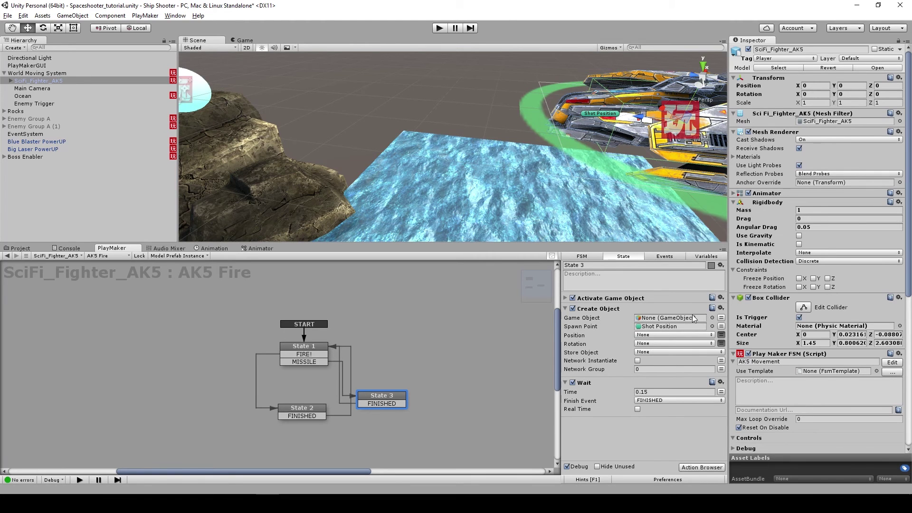
left_click(712, 318)
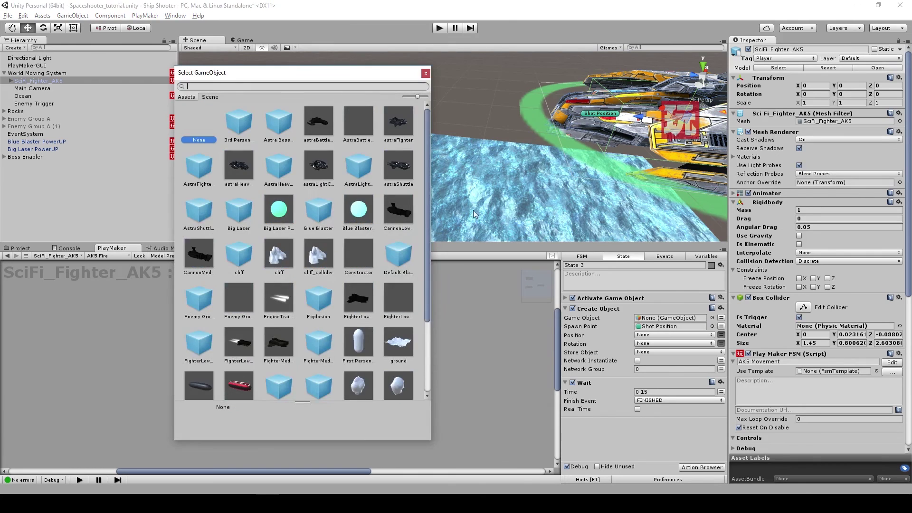
scroll(335, 362, "down", 3)
double_click(199, 296)
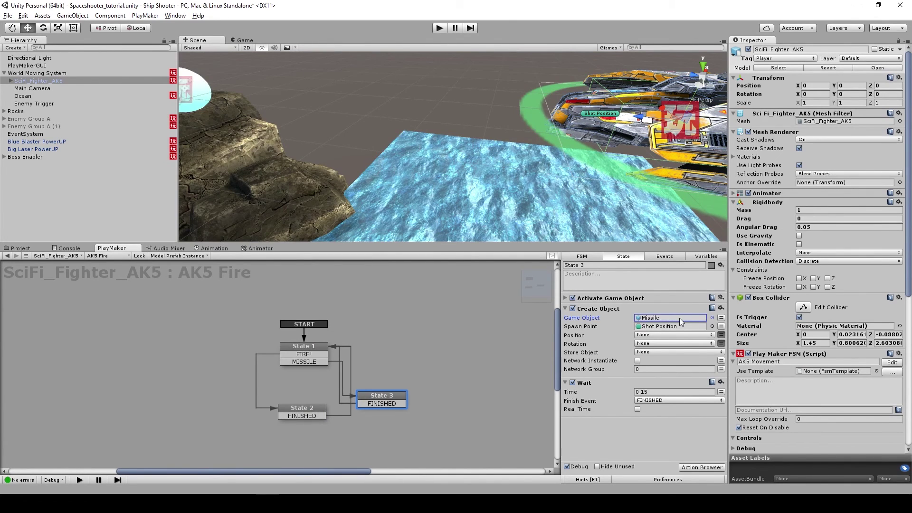
left_click(705, 256)
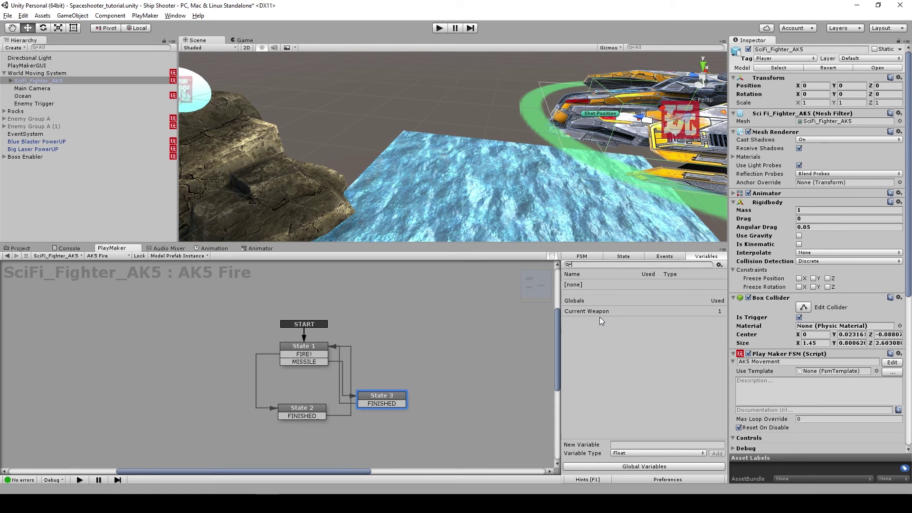
left_click(627, 258)
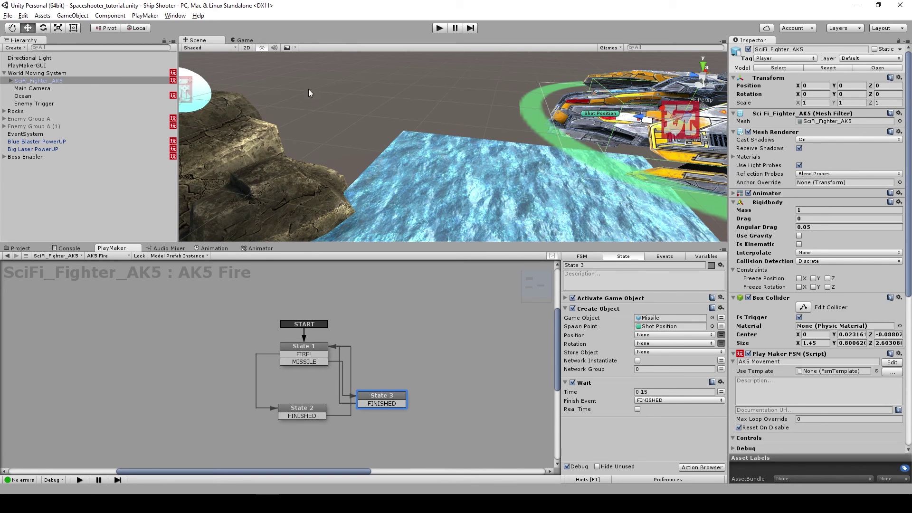
Play-test the game, steering the ship around the boss and firing missiles at it, and pause the run
left_click(438, 29)
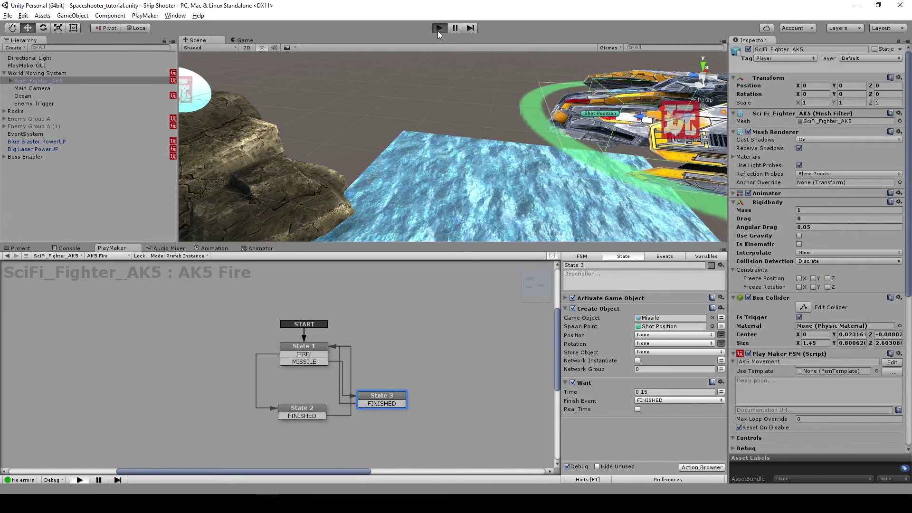
key("Down")
key("alt")
key("Right")
key("Right")
key("Left")
key("Up")
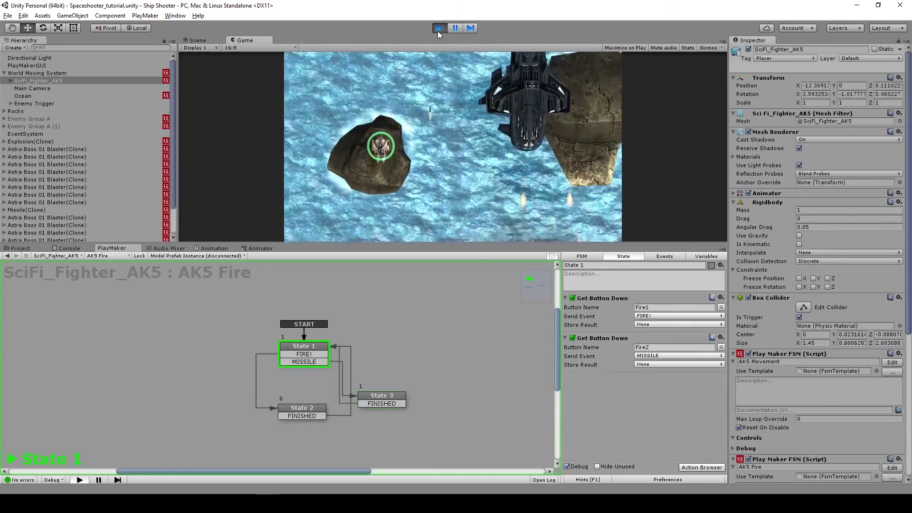
key("Left")
key("Down")
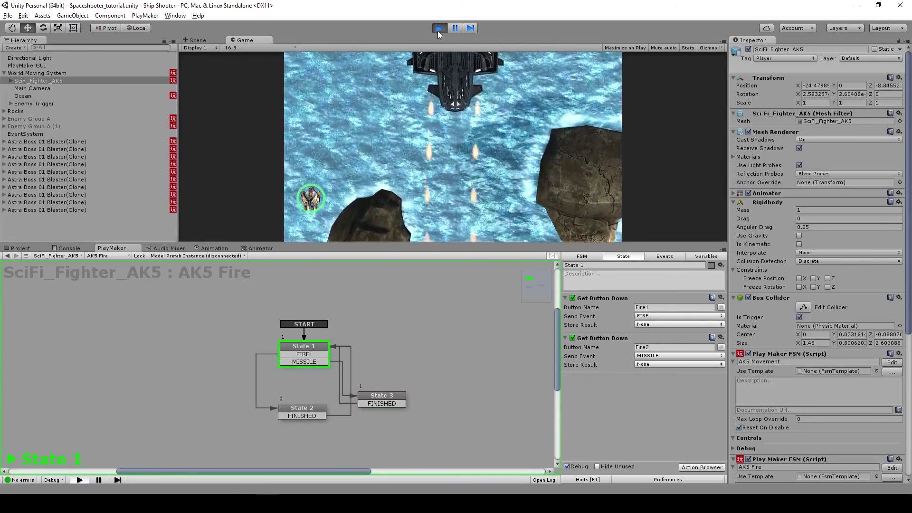
right_click(427, 73)
left_click(449, 29)
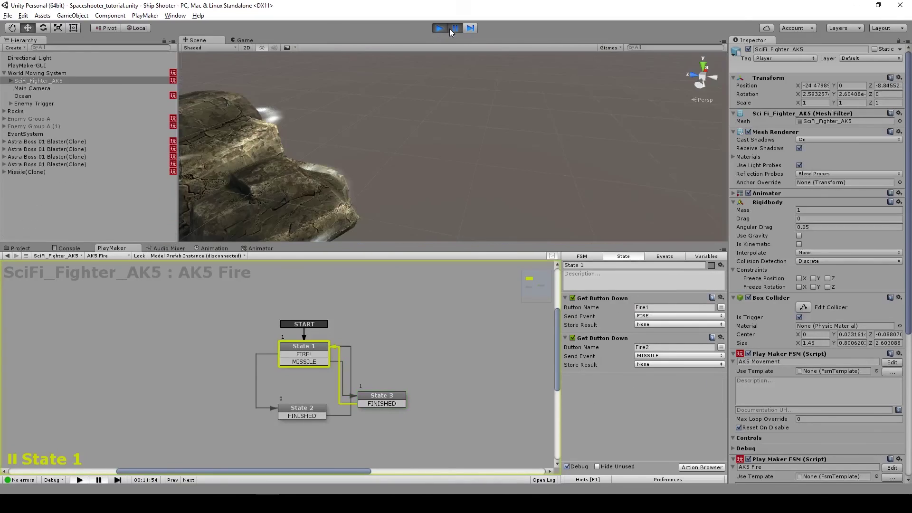
Inspect the Init state of the spawned Missile(Clone)'s Blaster Move FSM while the game is paused
left_click_drag(295, 135, 2, 230, "alt")
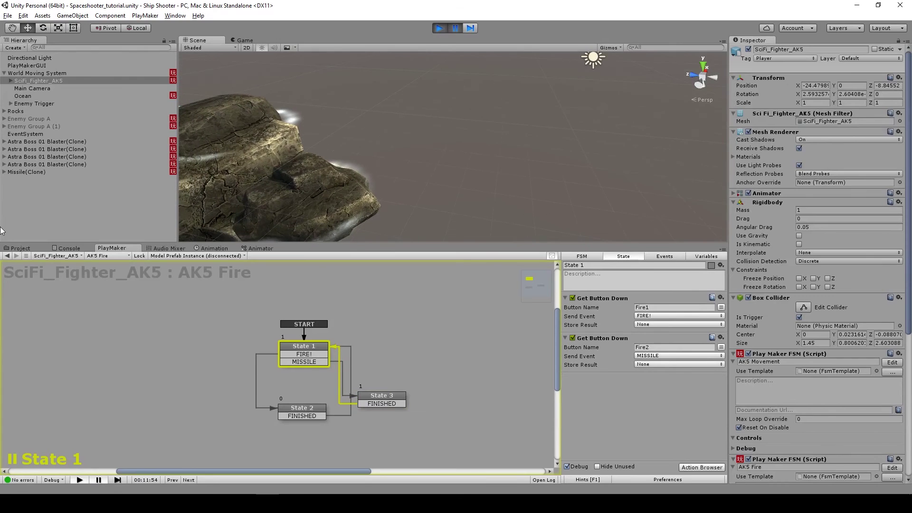
left_click(30, 173)
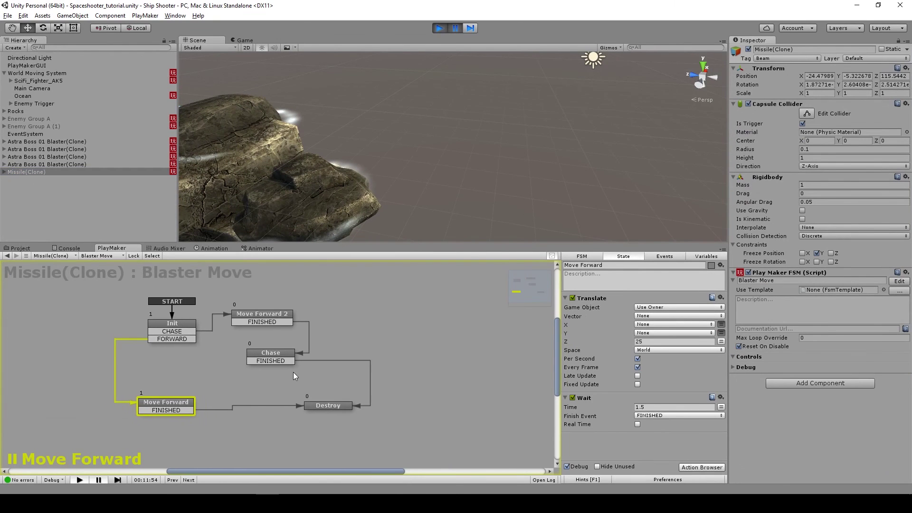
left_click(175, 324)
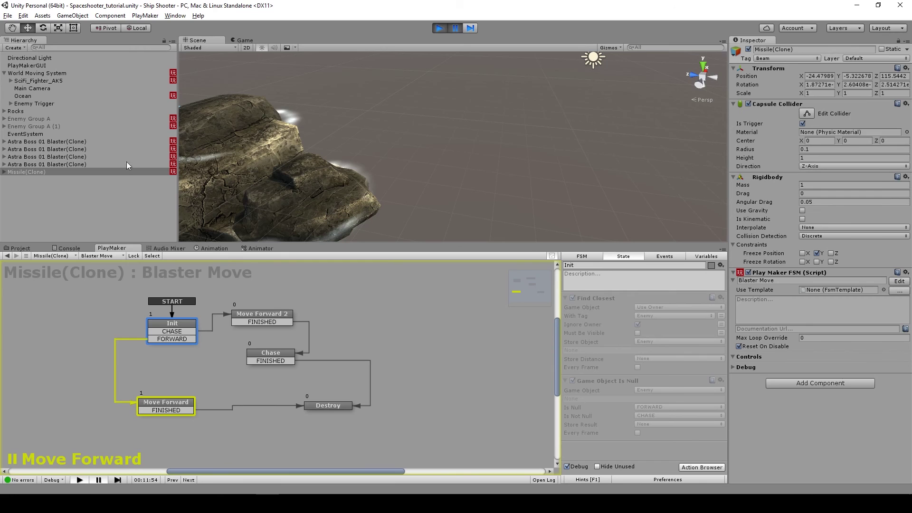
Find Astra Boss 01 under Enemy Trigger's Boss Enabler, frame it in the scene, check its tag, and stop the run
left_click(11, 104)
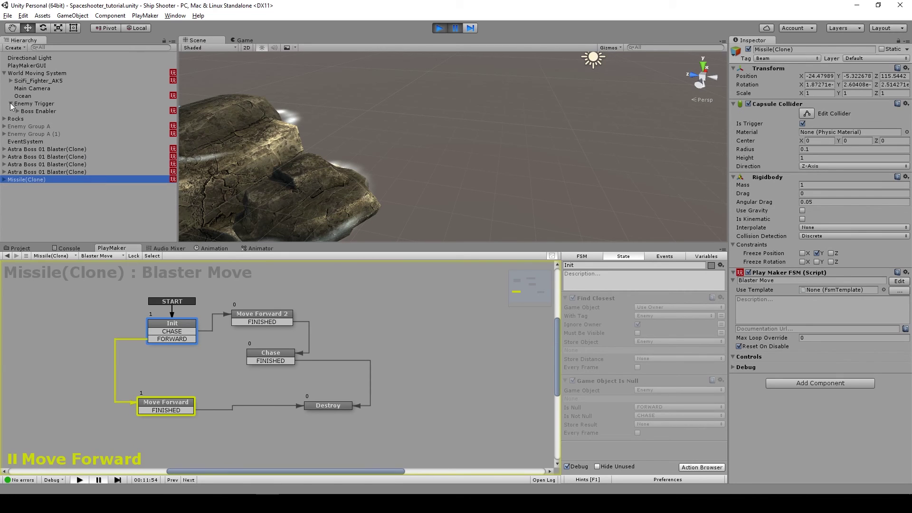
left_click(18, 111)
left_click(39, 117)
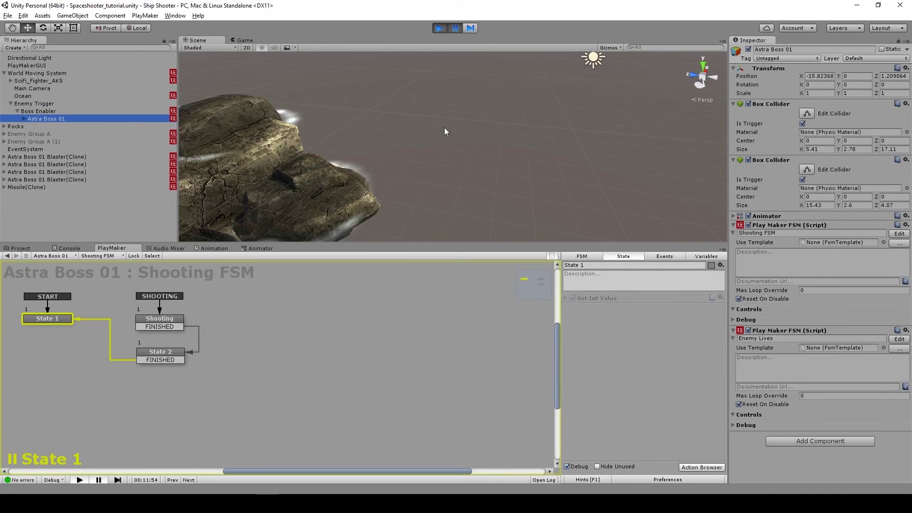
key("f")
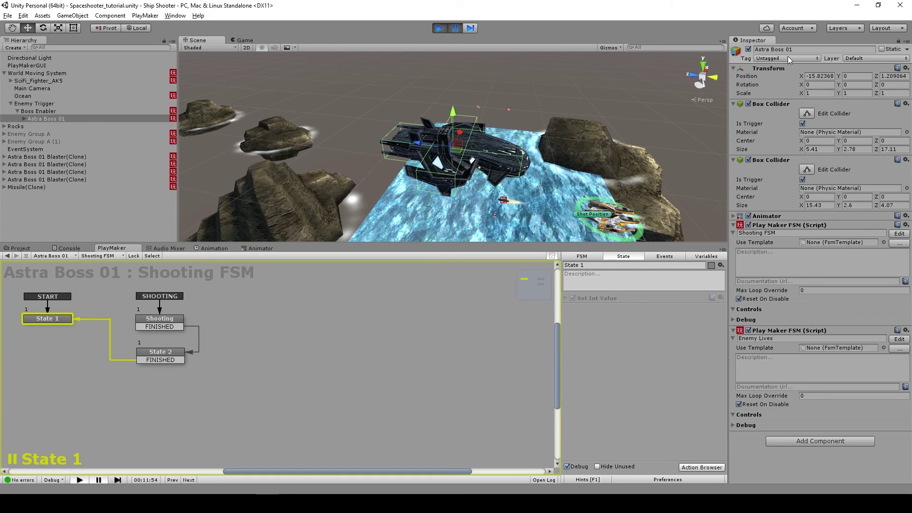
left_click(439, 28)
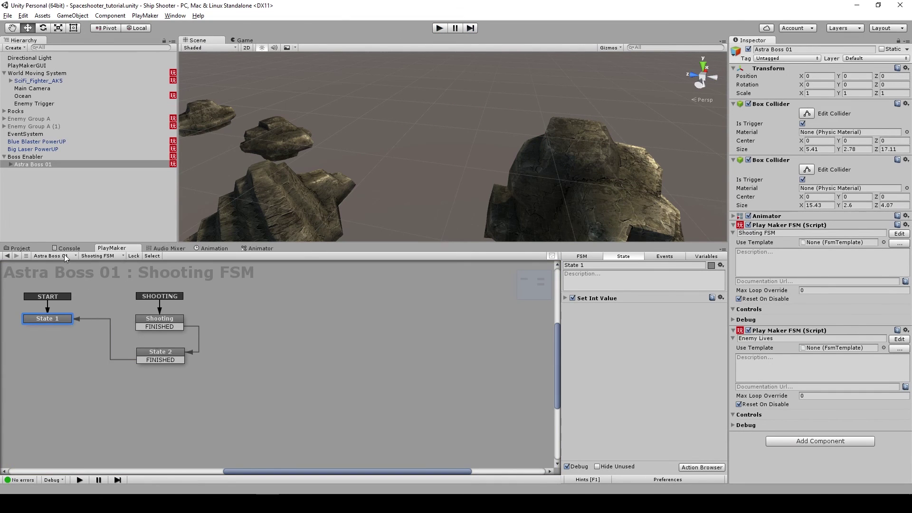
Set the tag of Astra Boss 01 under Boss Enabler to Enemy, leaving Boss Enabler itself untagged
left_click(19, 248)
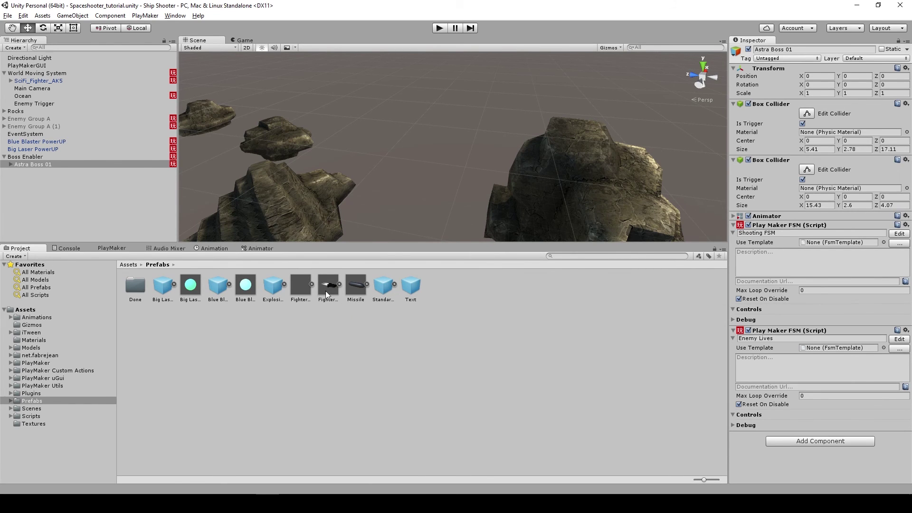
left_click(279, 332)
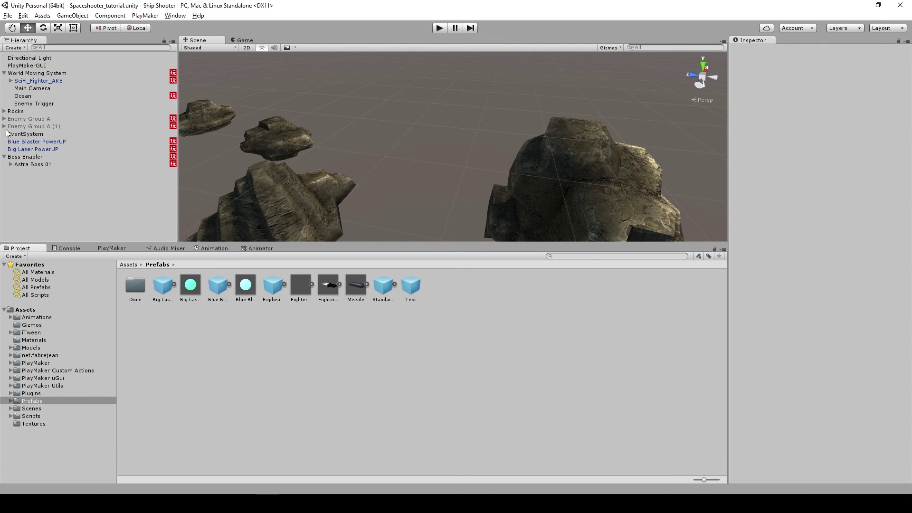
left_click(30, 165)
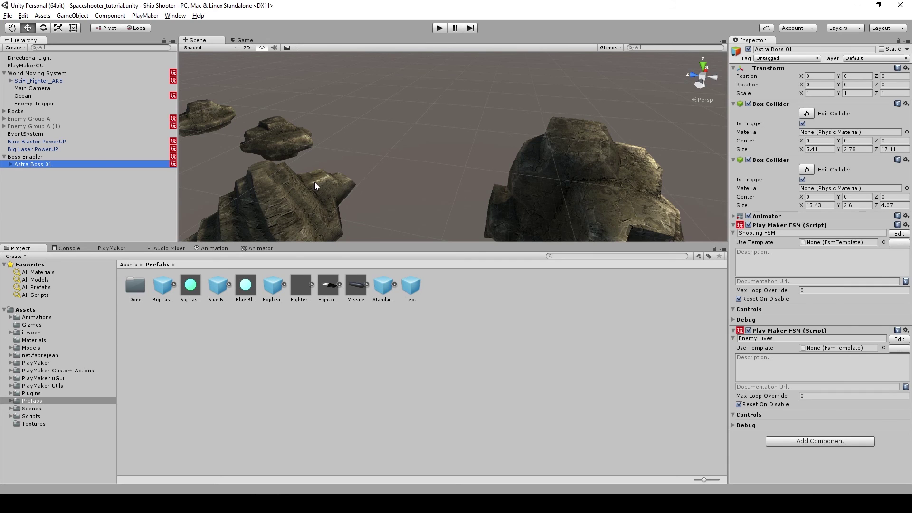
left_click(768, 57)
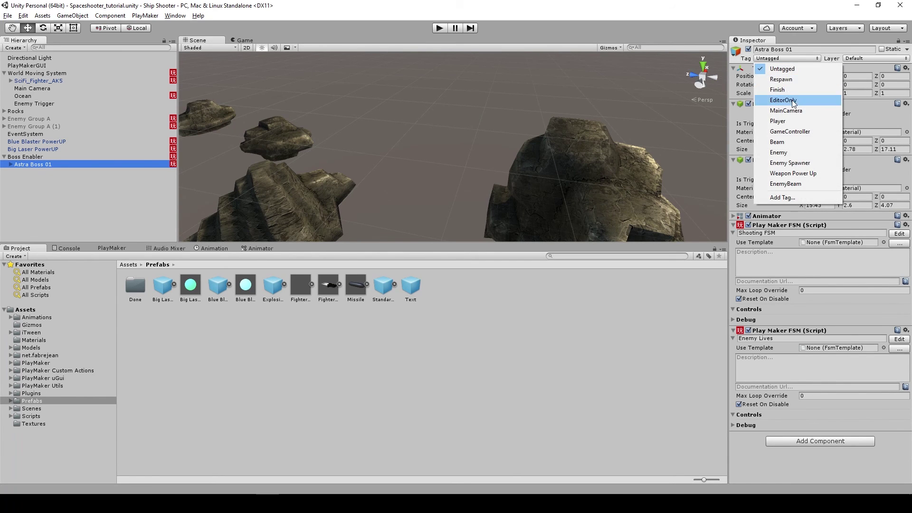
left_click(791, 152)
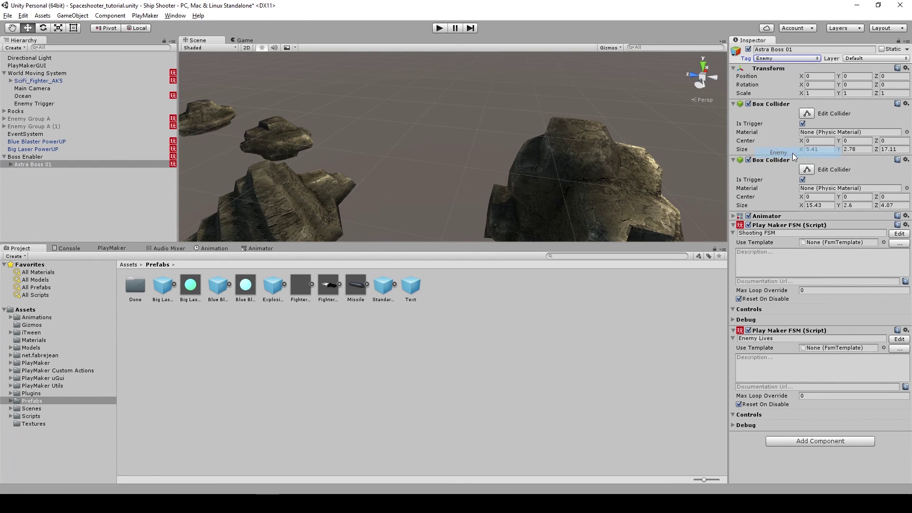
left_click(21, 157)
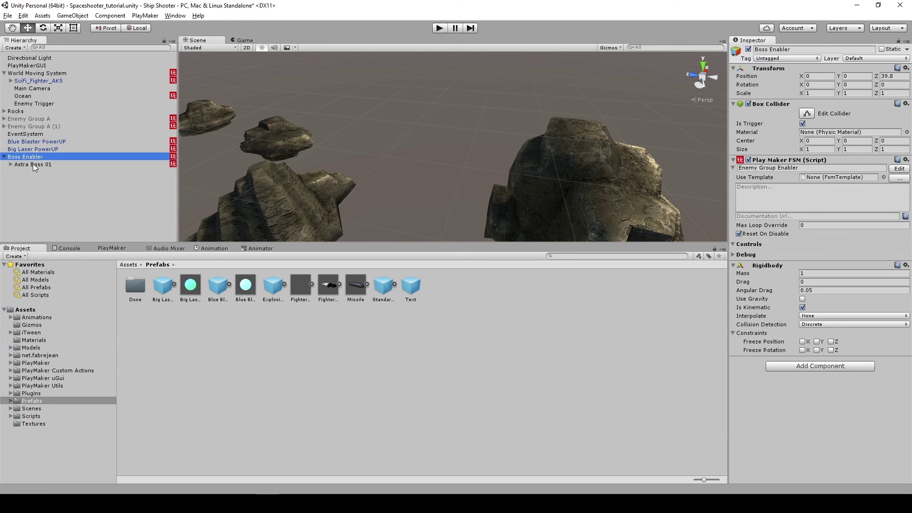
left_click(29, 165)
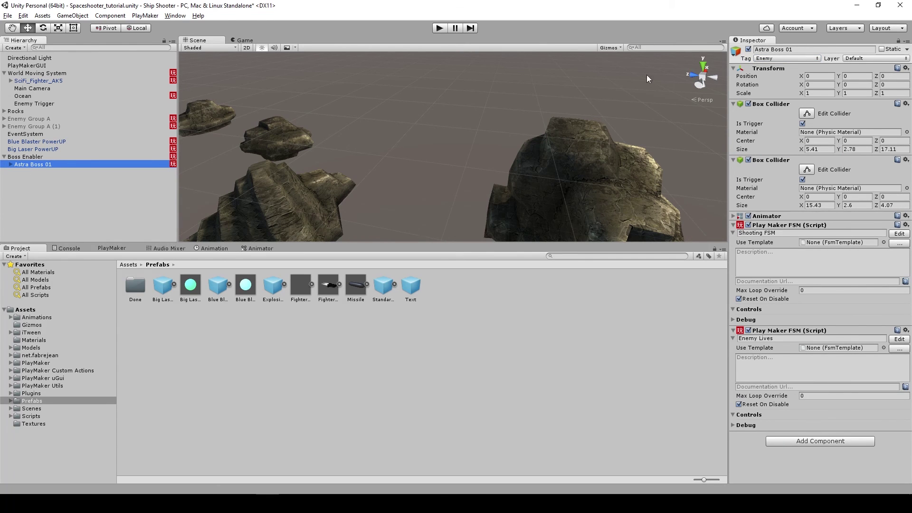
left_click(774, 55)
left_click(784, 153)
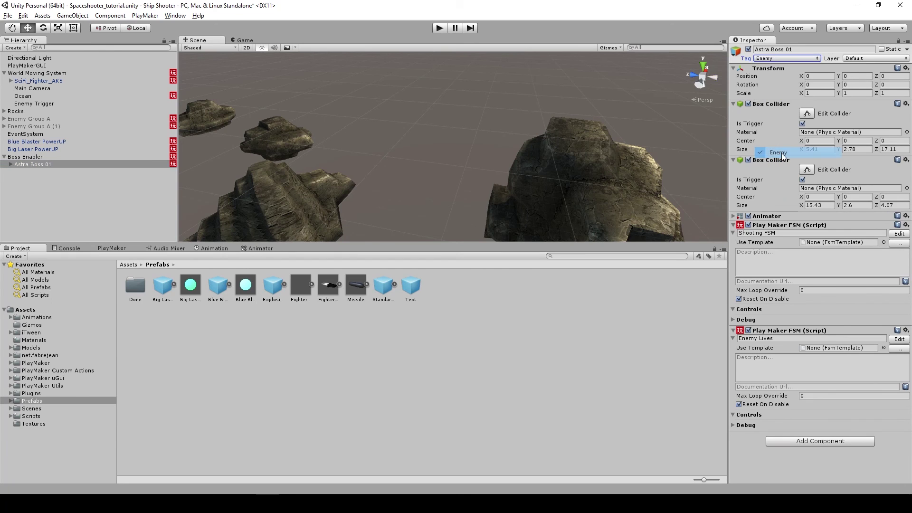
Run the game again to test missiles against the Enemy-tagged boss, and stop it
left_click(441, 28)
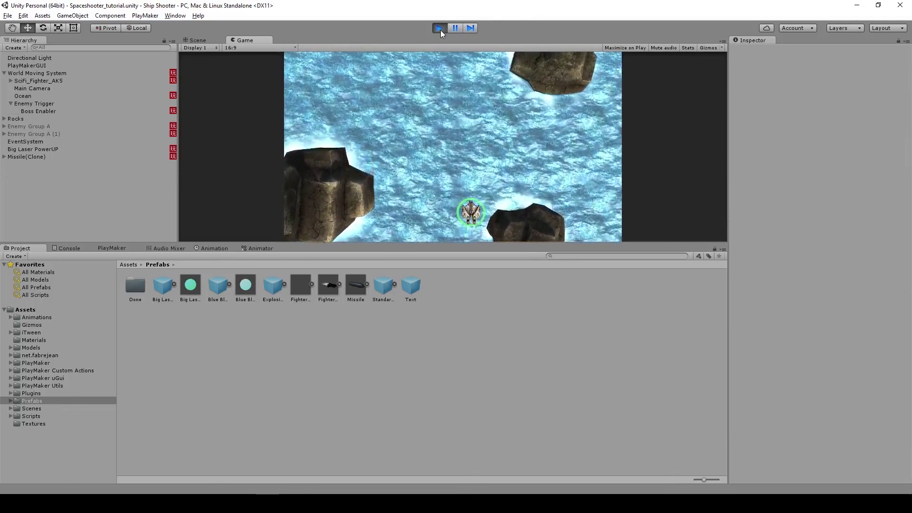
left_click(439, 29)
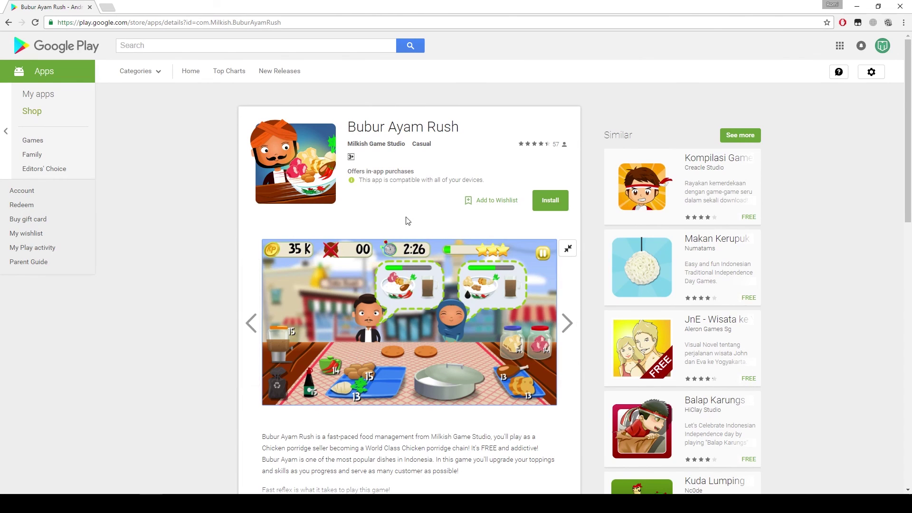
Switch to the browser and look through the description and reviews on the Bubur Ayam Rush page on Google Play
scroll(454, 278, "down", 7)
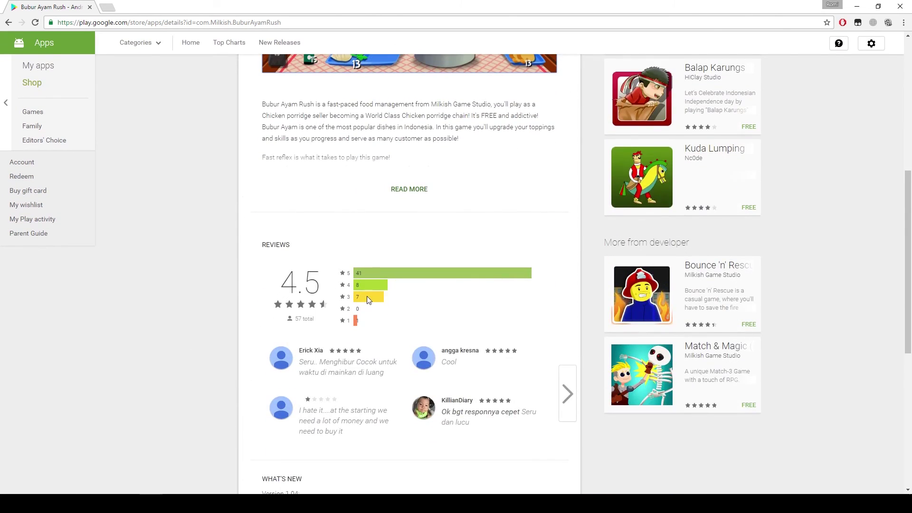
scroll(392, 339, "up", 5)
scroll(392, 338, "up", 2)
scroll(393, 389, "down", 1)
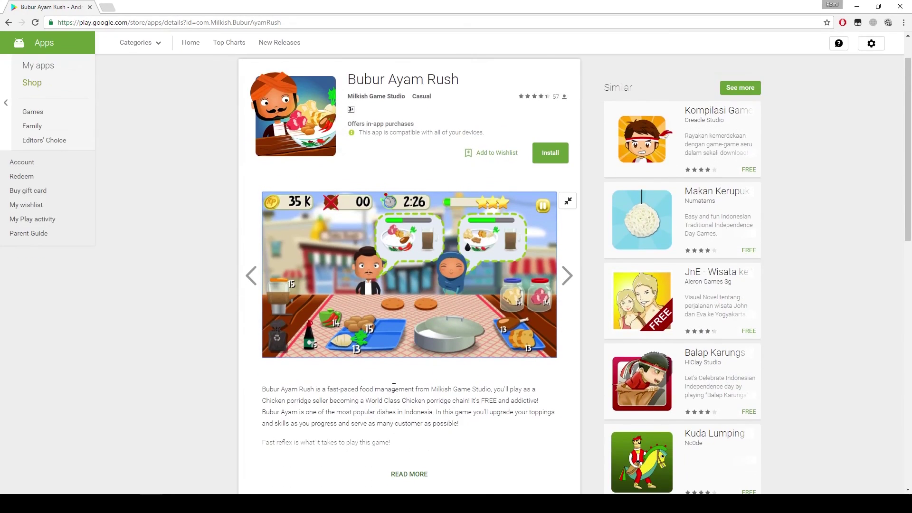